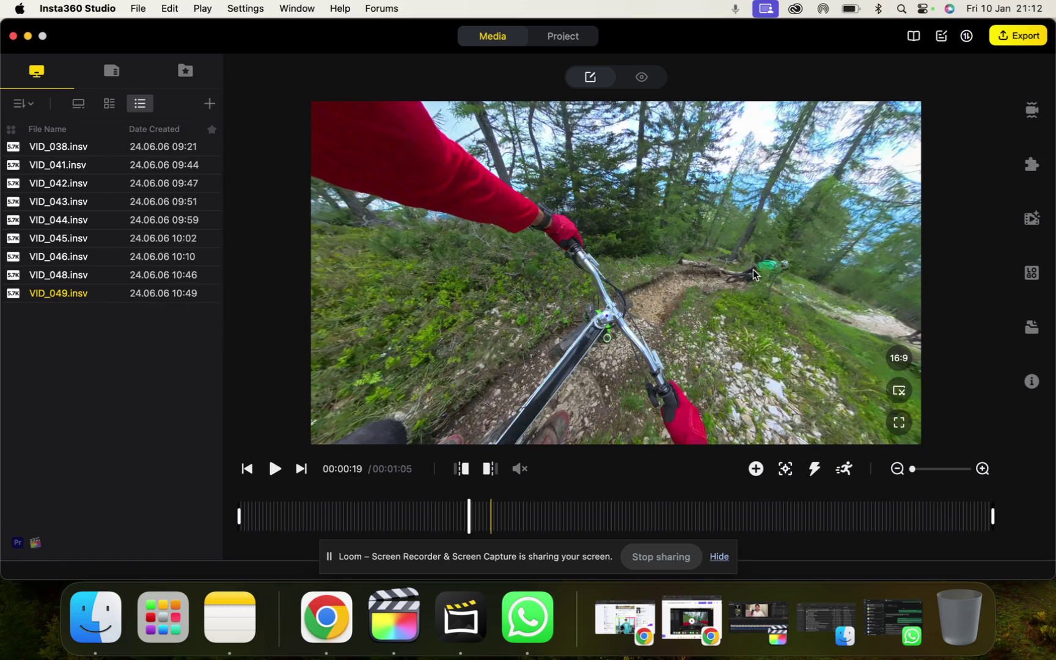
Turn the VID_049 view toward the trail bend and confirm FlowState and Direction Lock are on.
left_click_drag(725, 264, 618, 228)
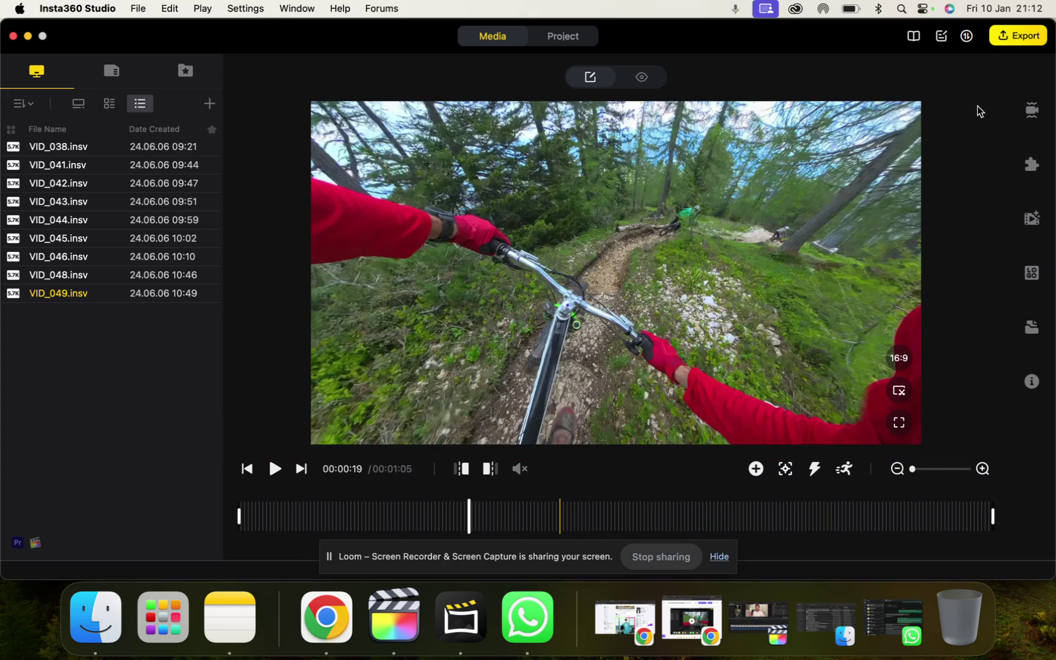
left_click(1032, 110)
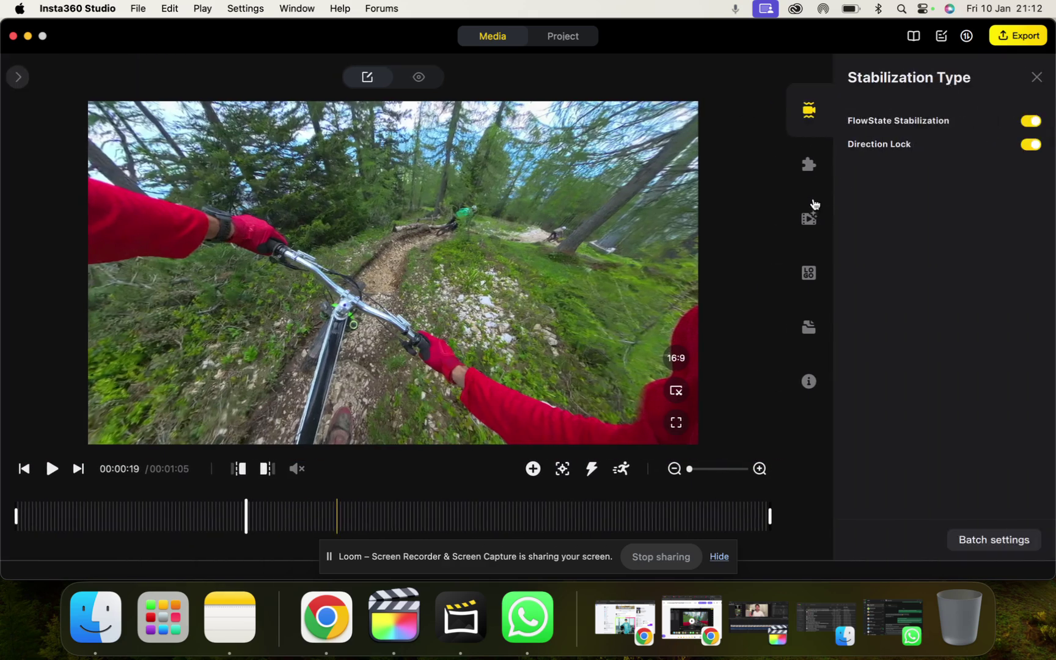
left_click(1037, 77)
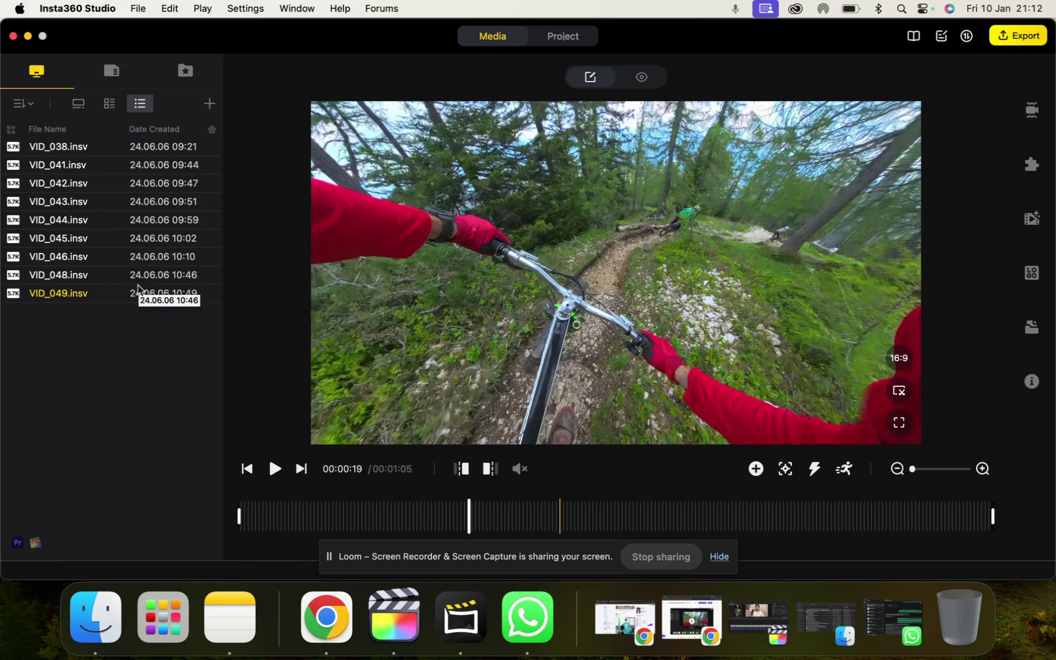
Preview VID_038, then reopen VID_049 and pause it at 00:00:02.
left_click(51, 153)
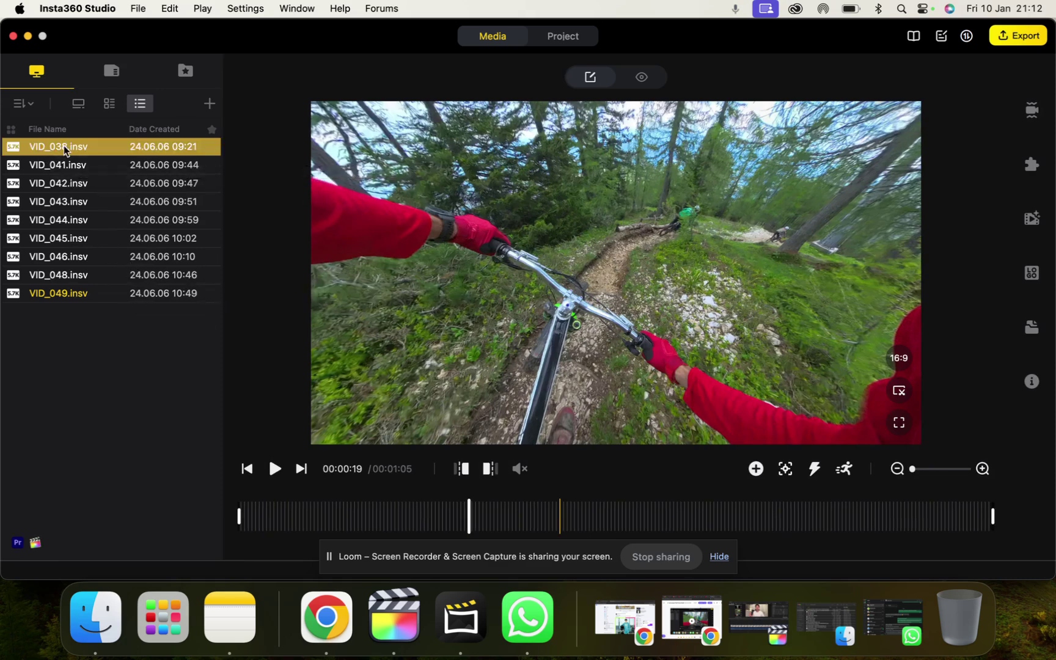
double_click(63, 145)
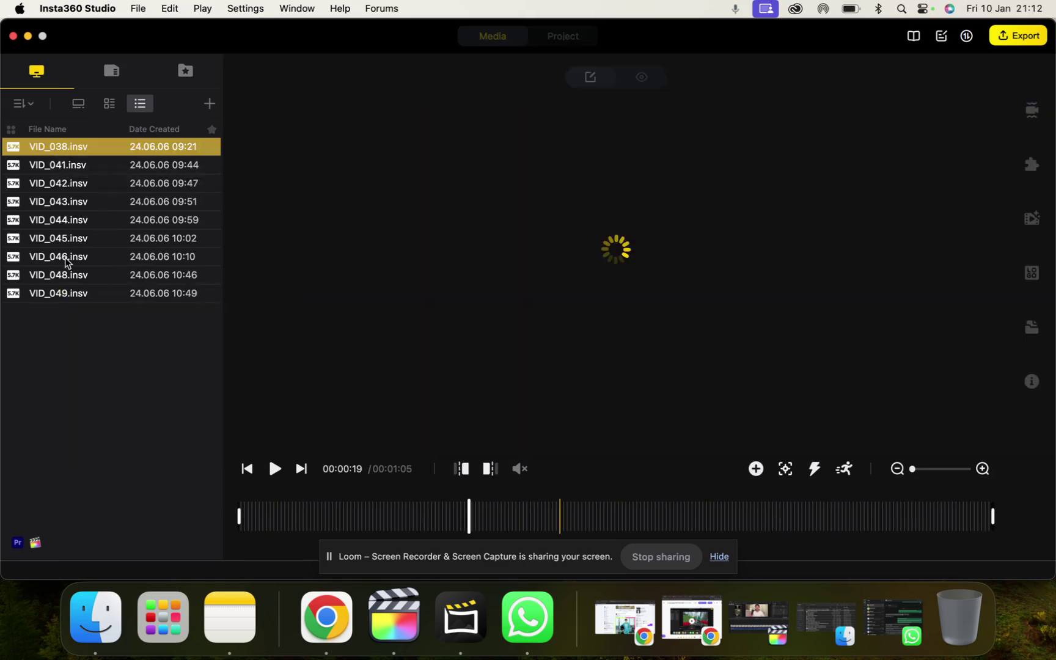
double_click(56, 293)
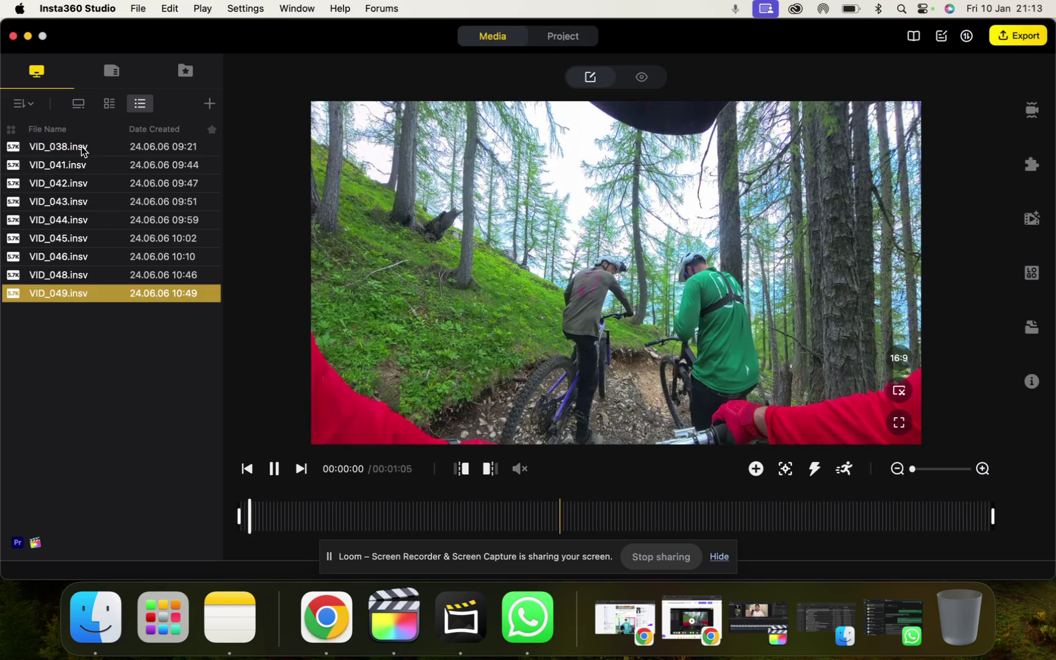
left_click(267, 469)
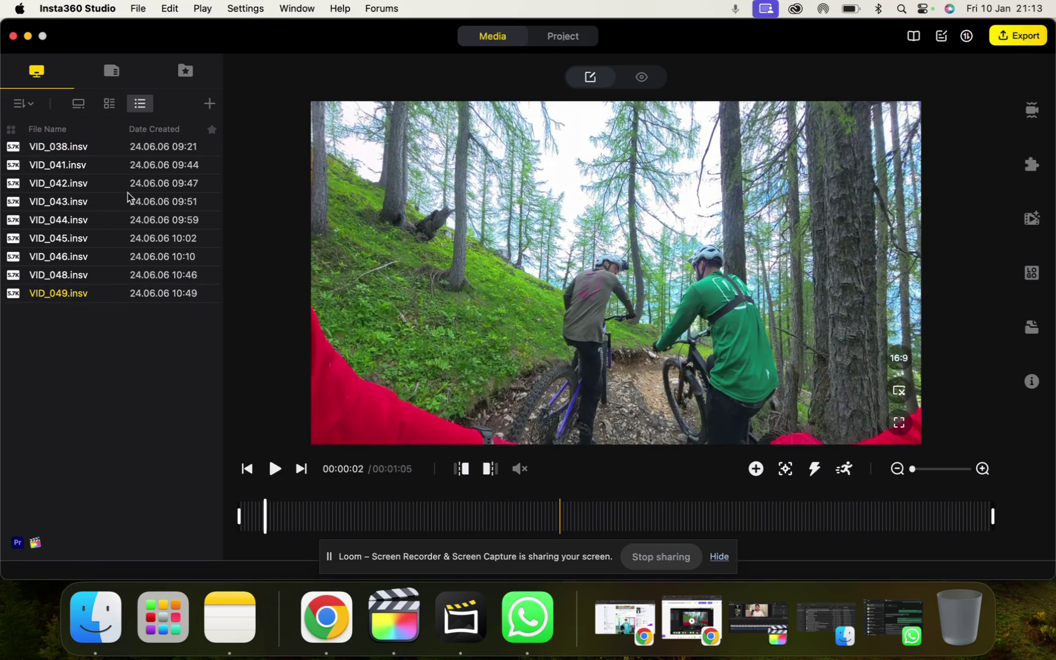
Compare the compact grid and large thumbnail views, then go back to list view with VID_038 selected.
left_click(110, 105)
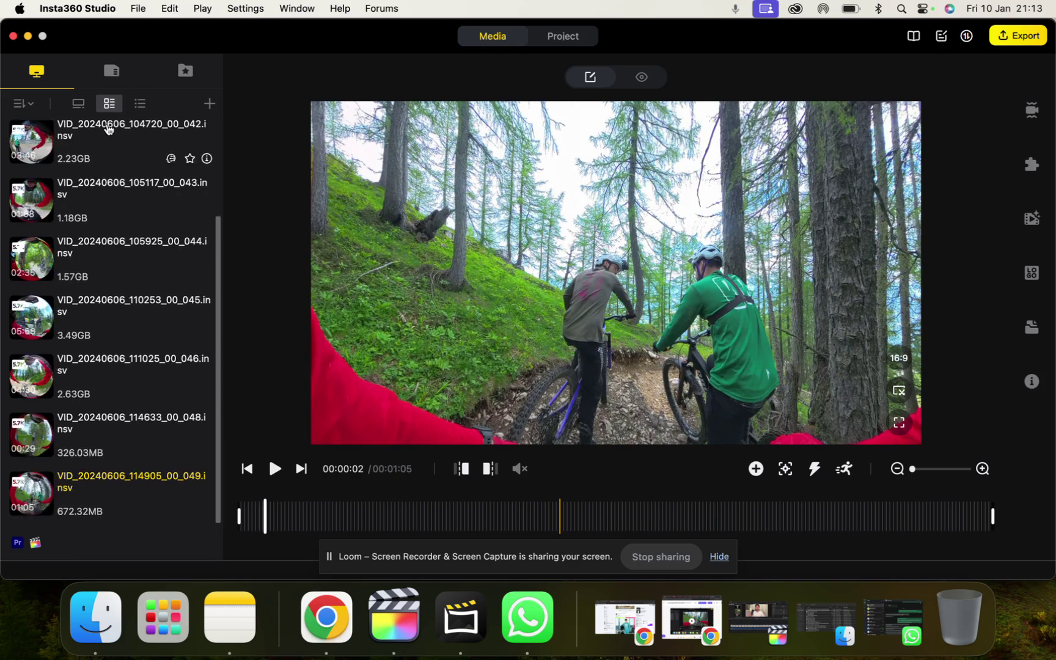
left_click(79, 104)
scroll(98, 258, "up", 10)
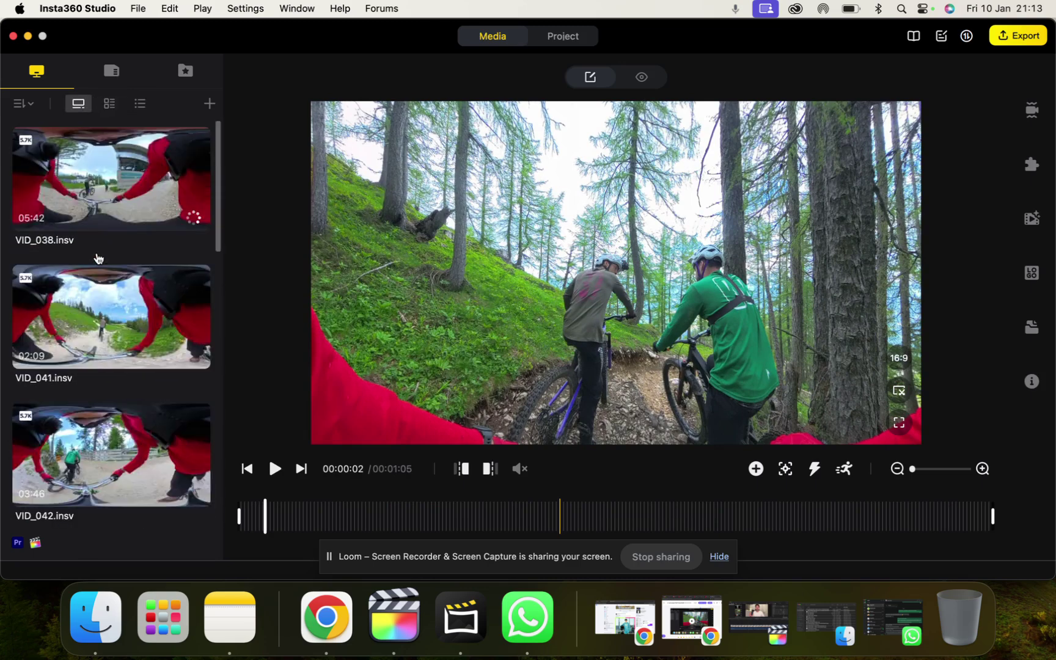
left_click(139, 104)
left_click(59, 151)
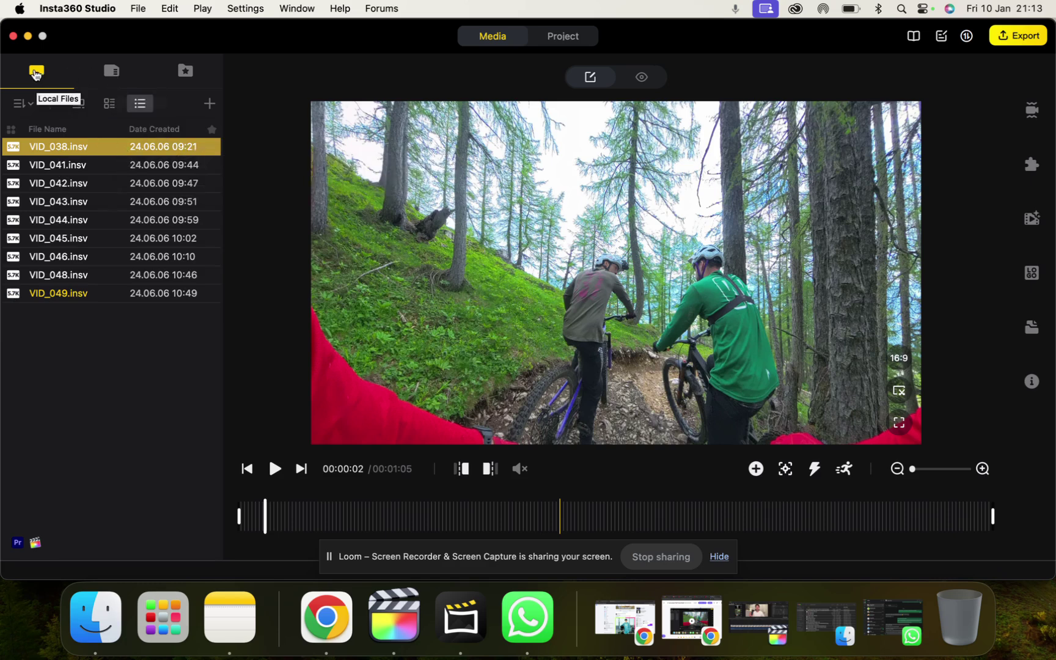
Browse the VID_049-only source and the camera's files, then return to the local files.
left_click(111, 72)
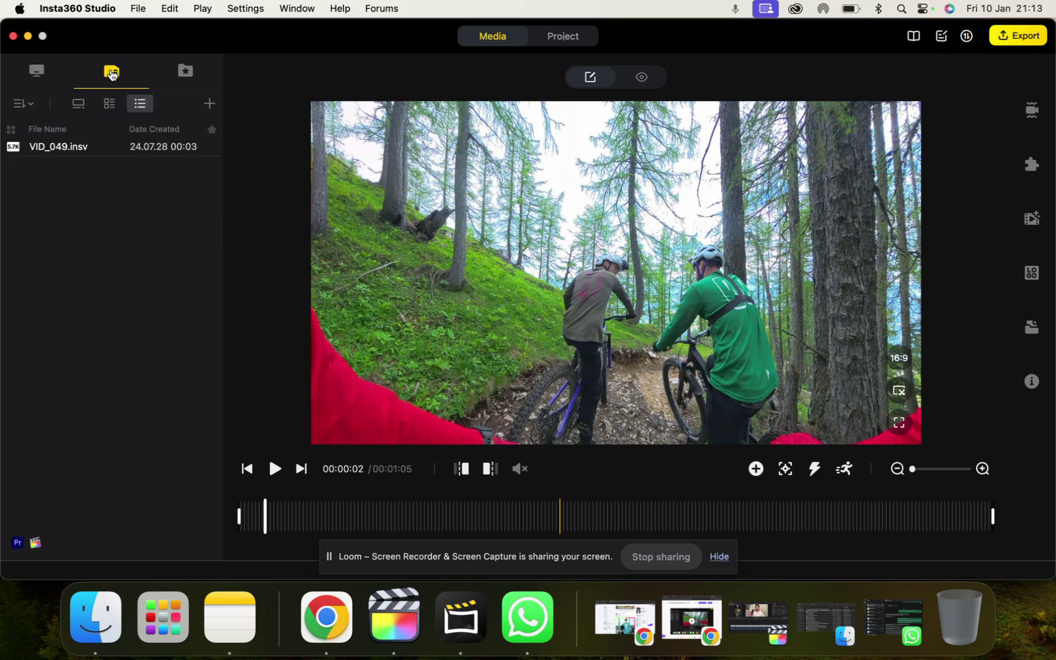
left_click(184, 73)
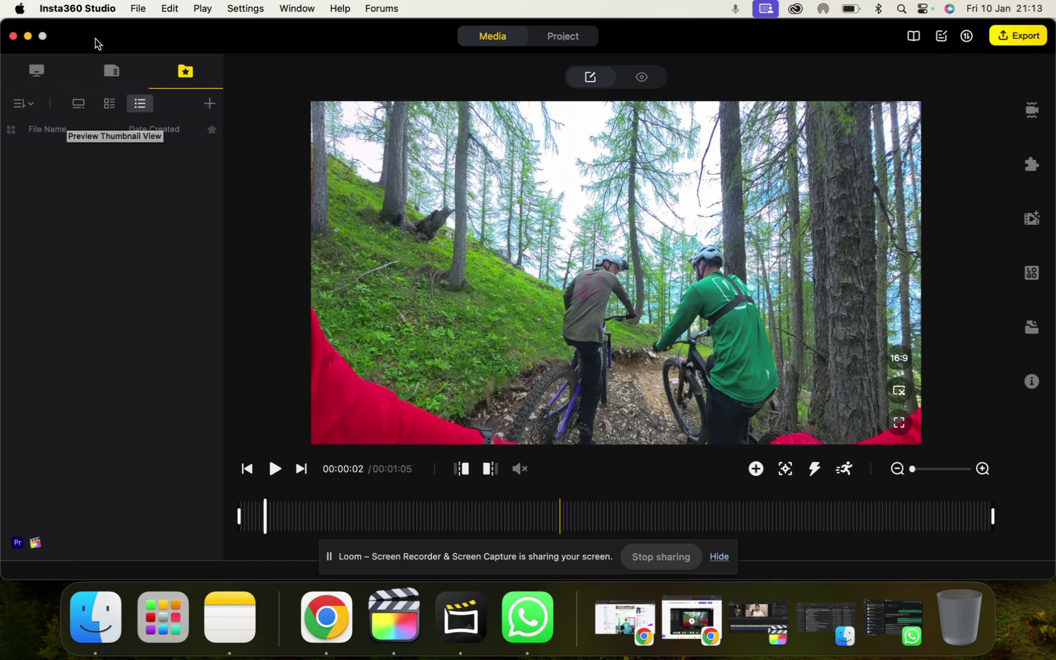
left_click(35, 71)
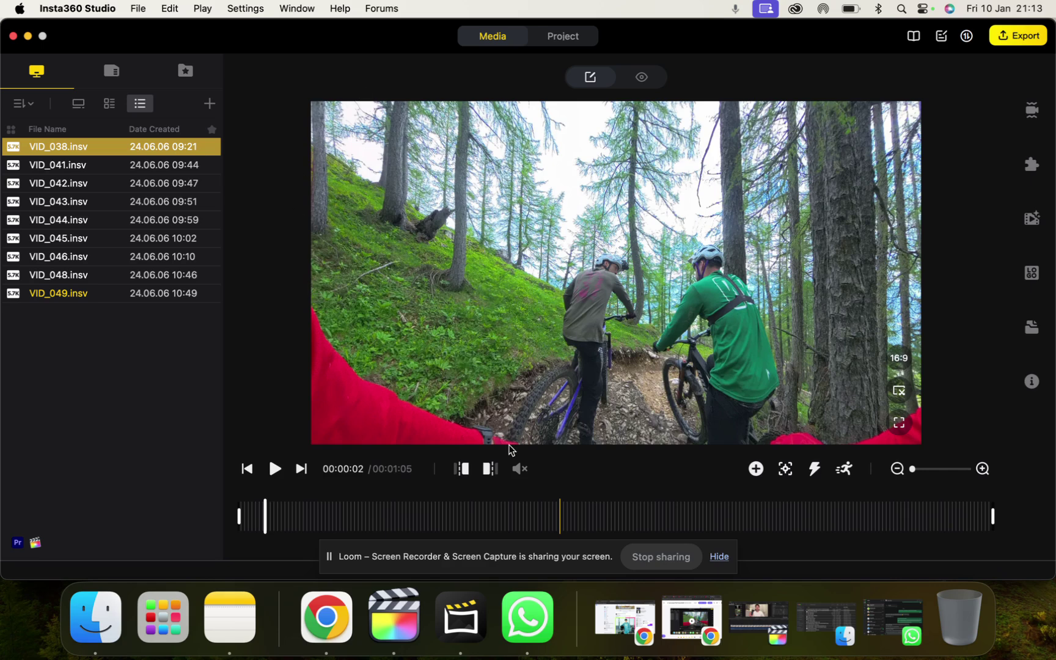
Scrub VID_049 between 00:00:02 and 00:00:14, tilting the view to check the angle.
left_click(266, 510)
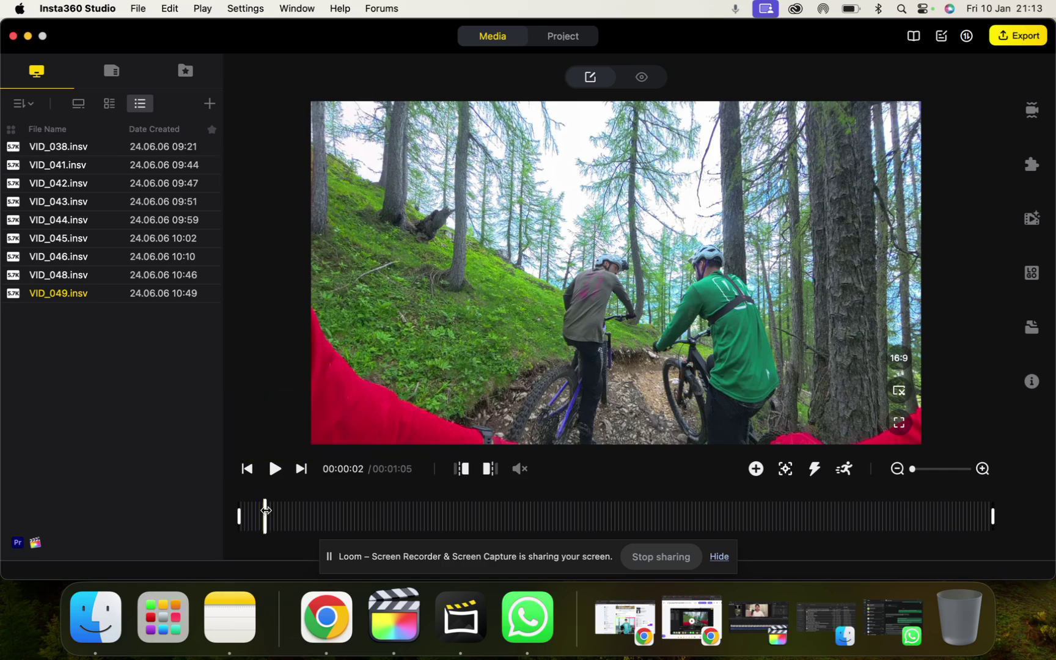
left_click_drag(266, 510, 546, 514)
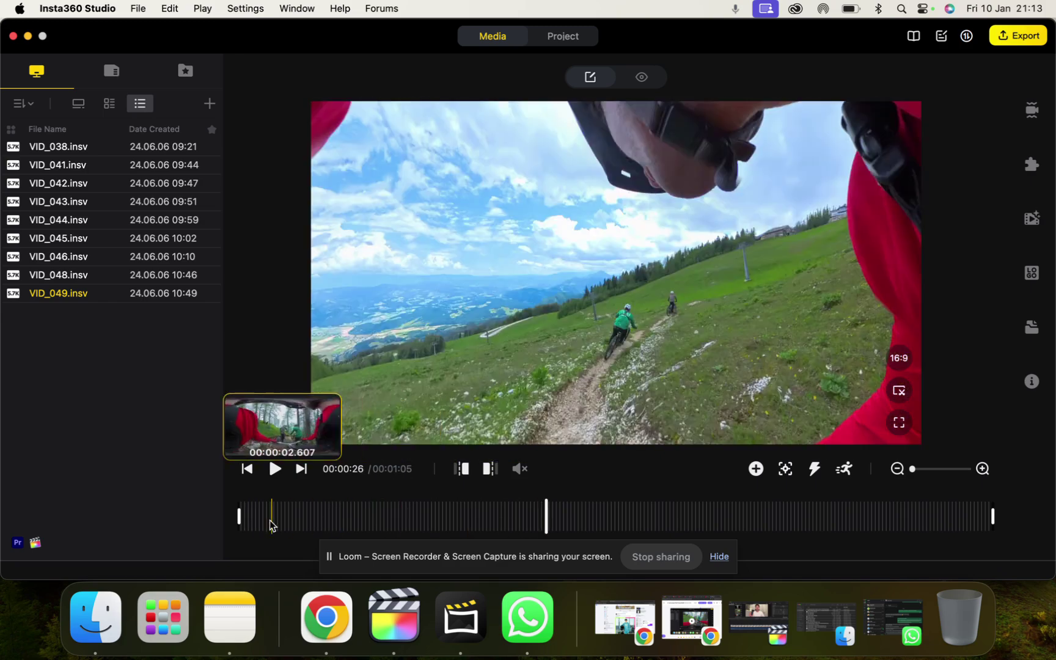
left_click(269, 518)
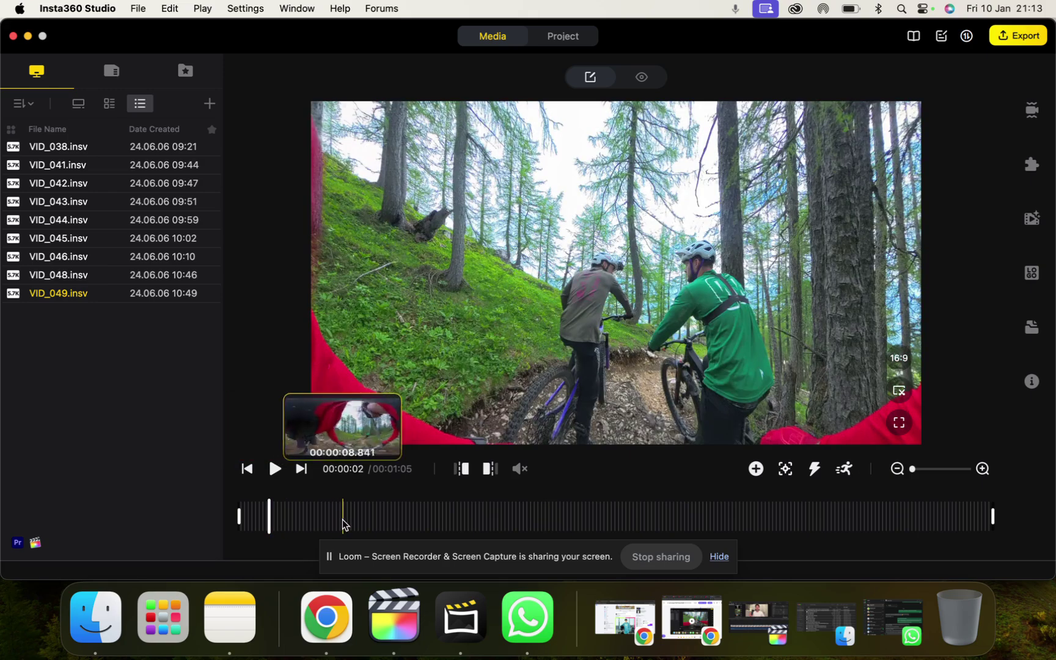
left_click(343, 517)
left_click_drag(603, 297, 606, 146)
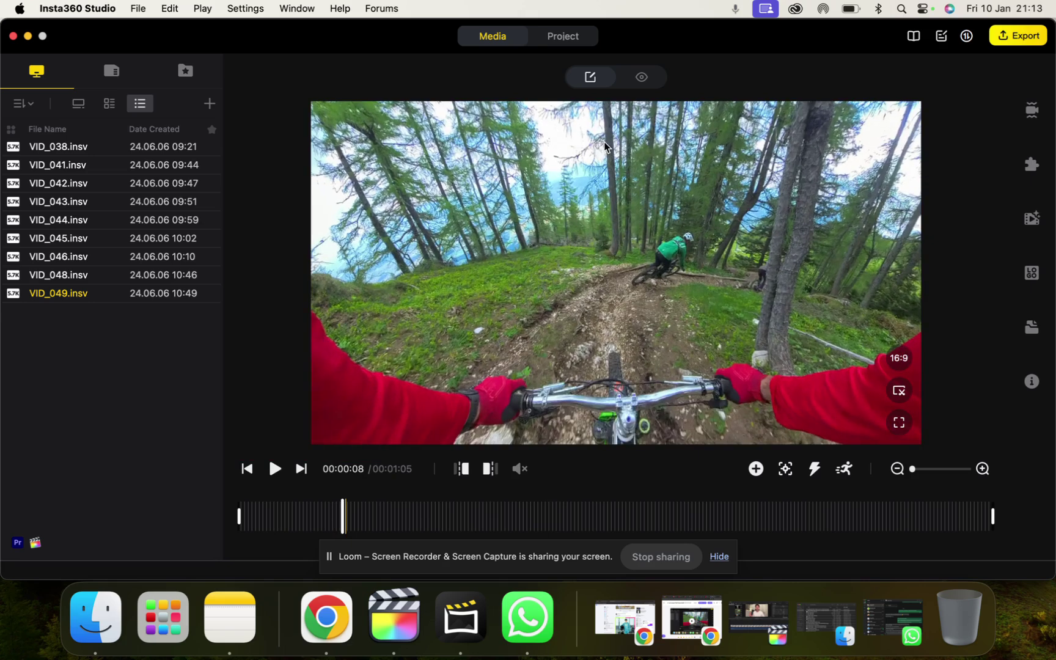
left_click(276, 517)
left_click(410, 513)
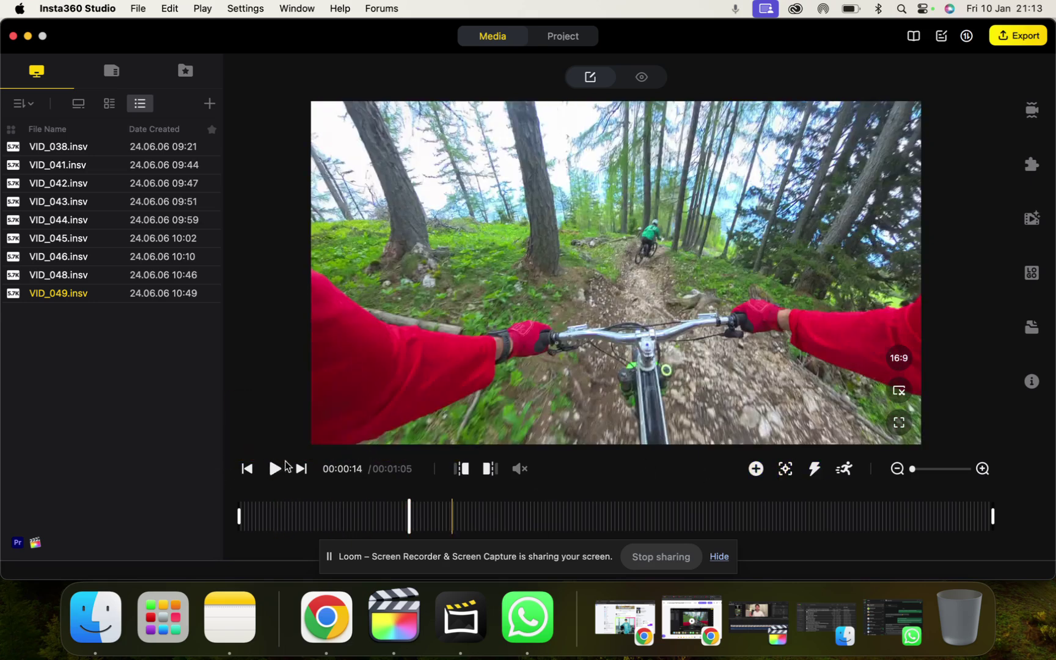
Jump to the clip's start and end, then park the playhead at 00:00:07.
mouse_move(519, 469)
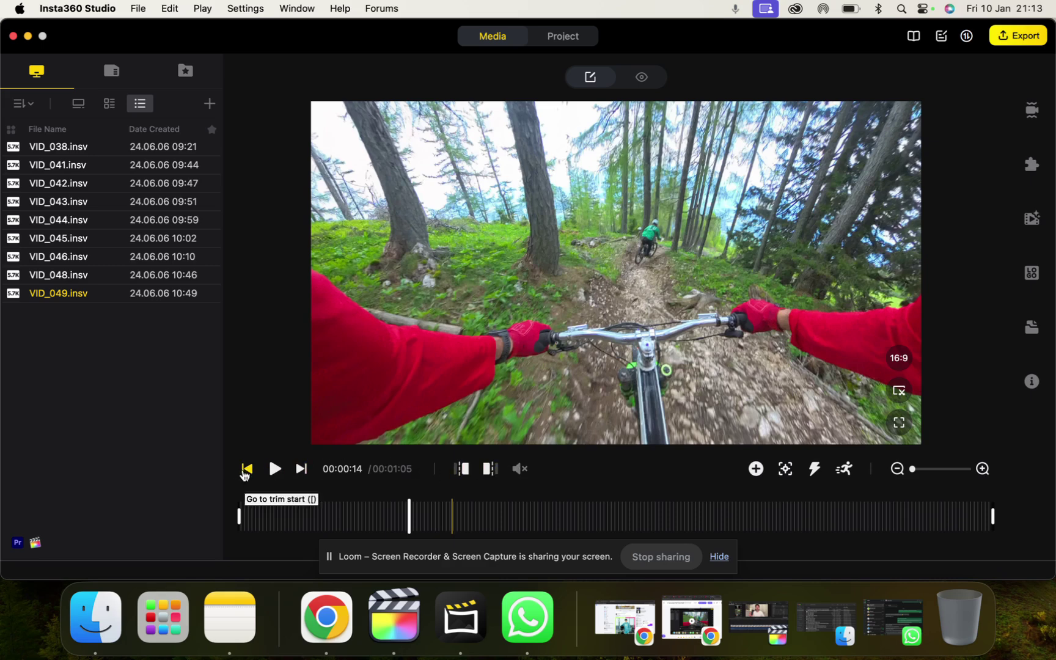
left_click(247, 469)
left_click(301, 469)
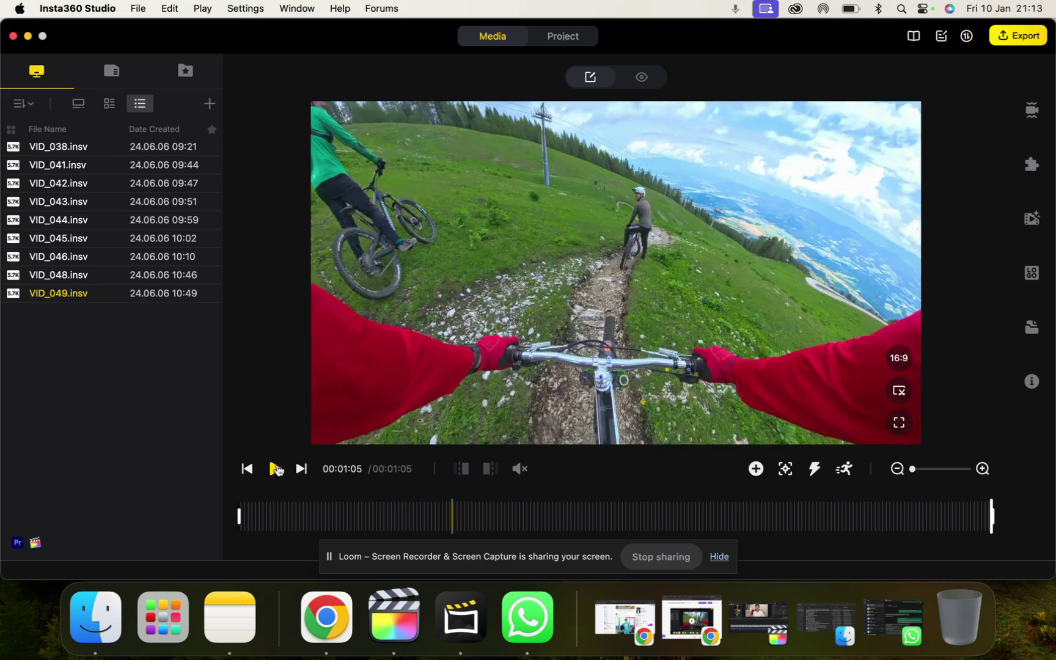
left_click(246, 469)
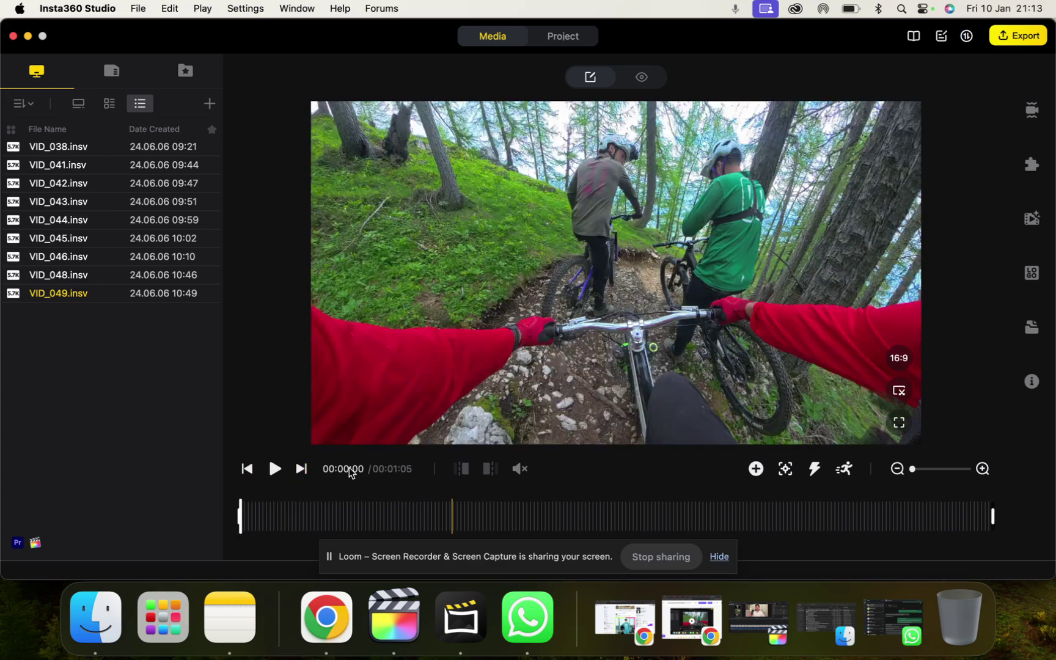
left_click(261, 513)
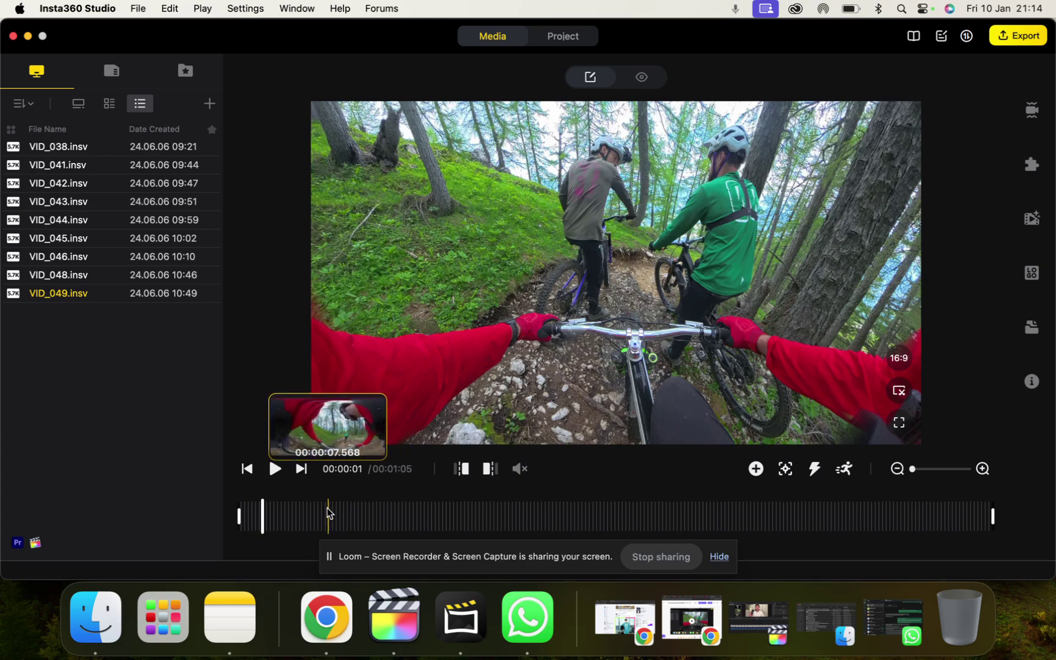
left_click(361, 513)
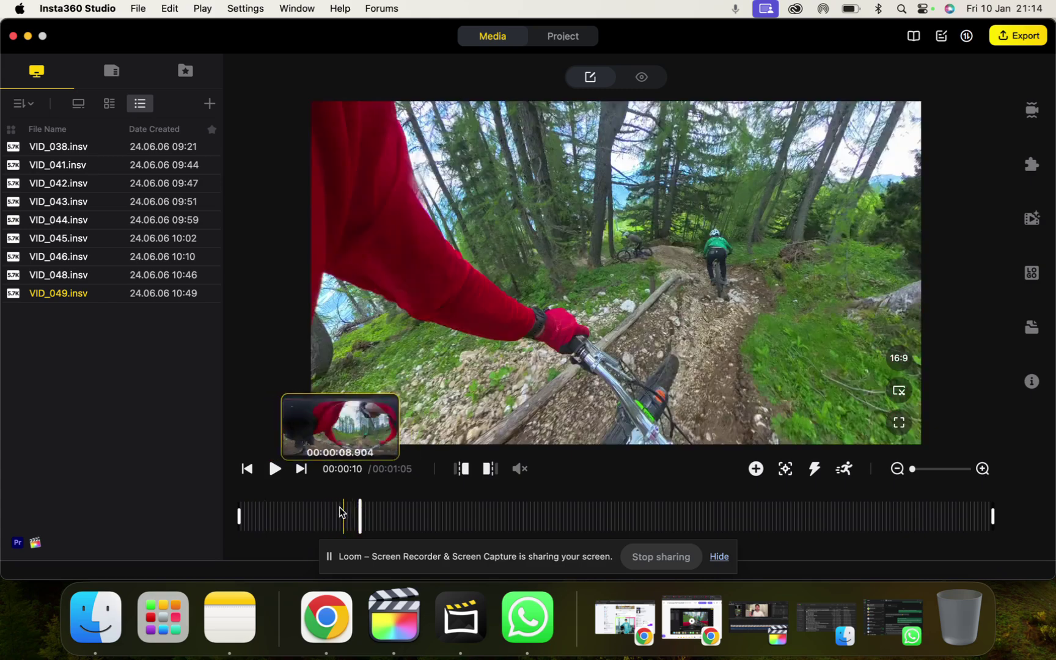
left_click(340, 511)
left_click(328, 507)
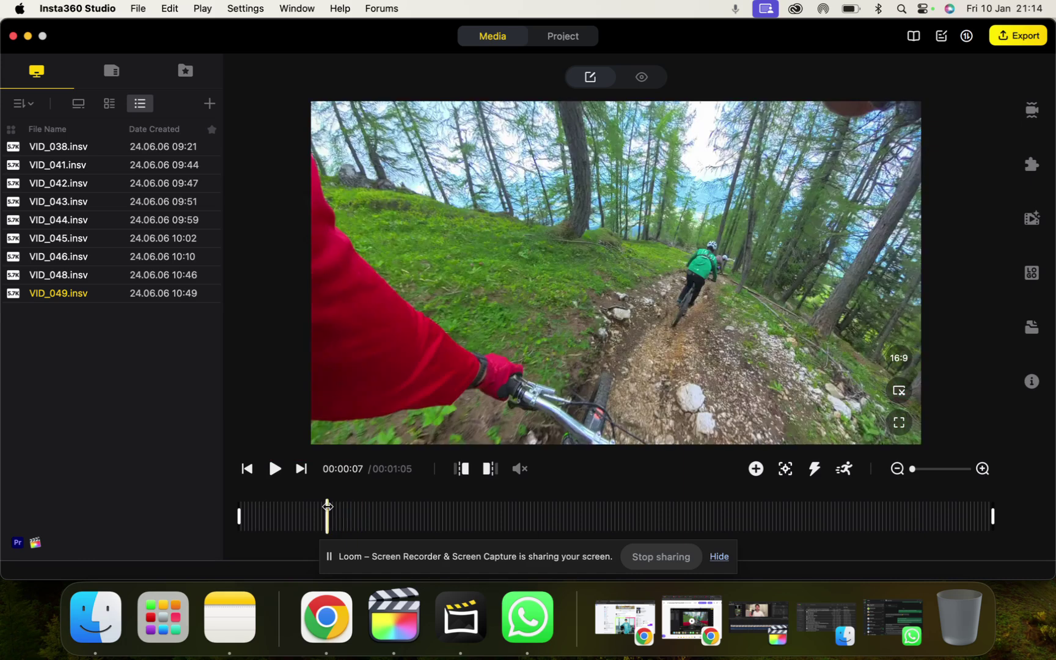
Trim the start at 00:00:07 and the end at 00:00:16, then face the view down the trail.
key("i")
left_click(397, 507)
left_click(470, 504)
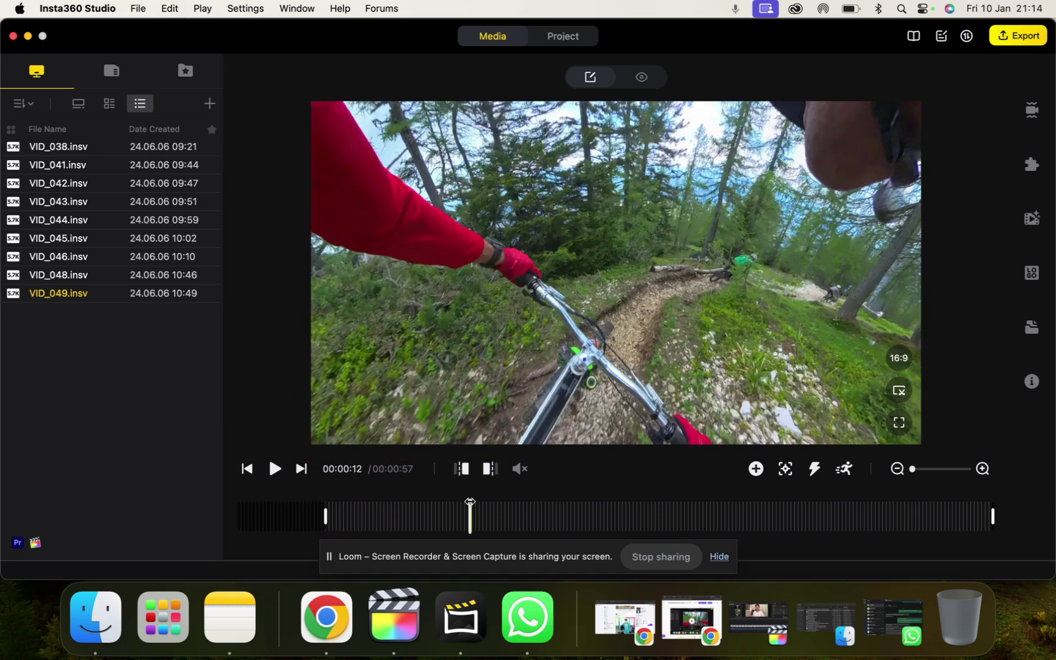
left_click_drag(470, 502, 512, 505)
key("o")
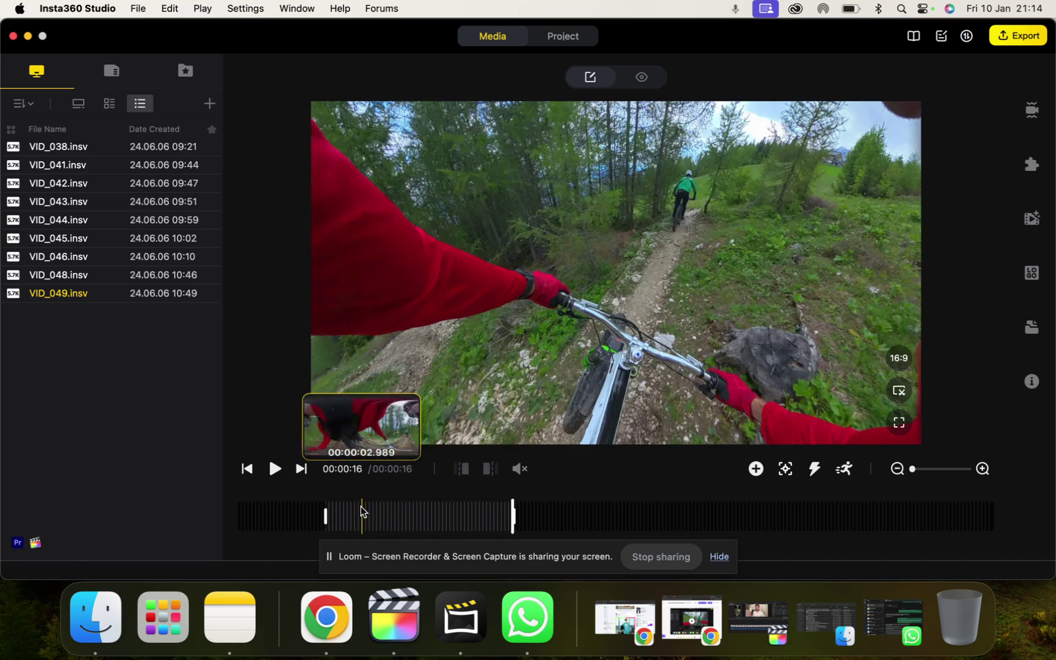
left_click(301, 513)
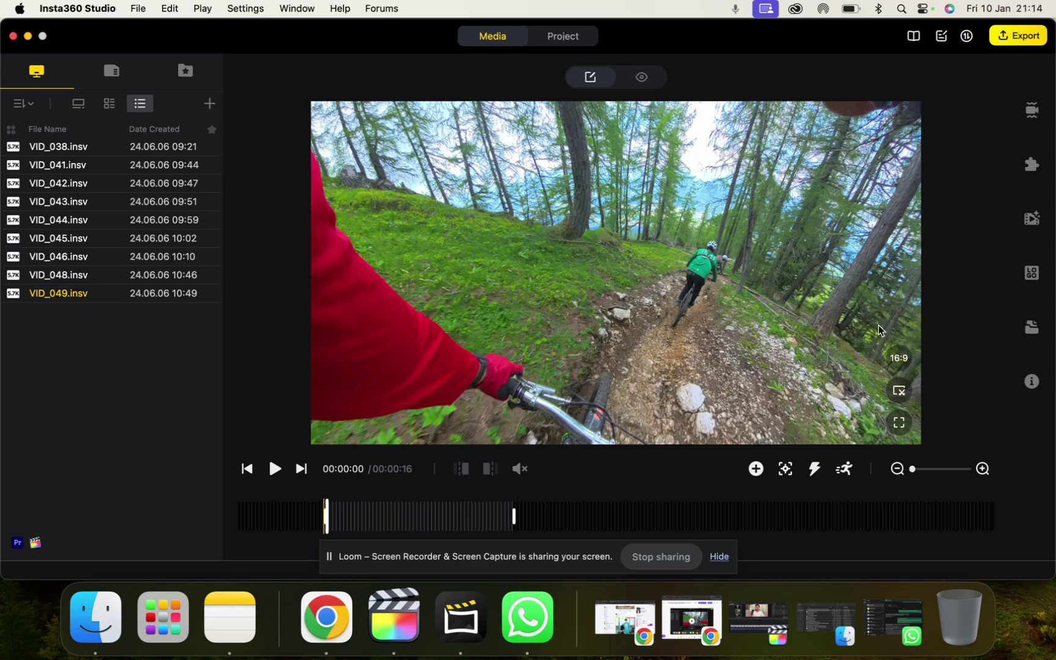
left_click_drag(870, 328, 716, 299)
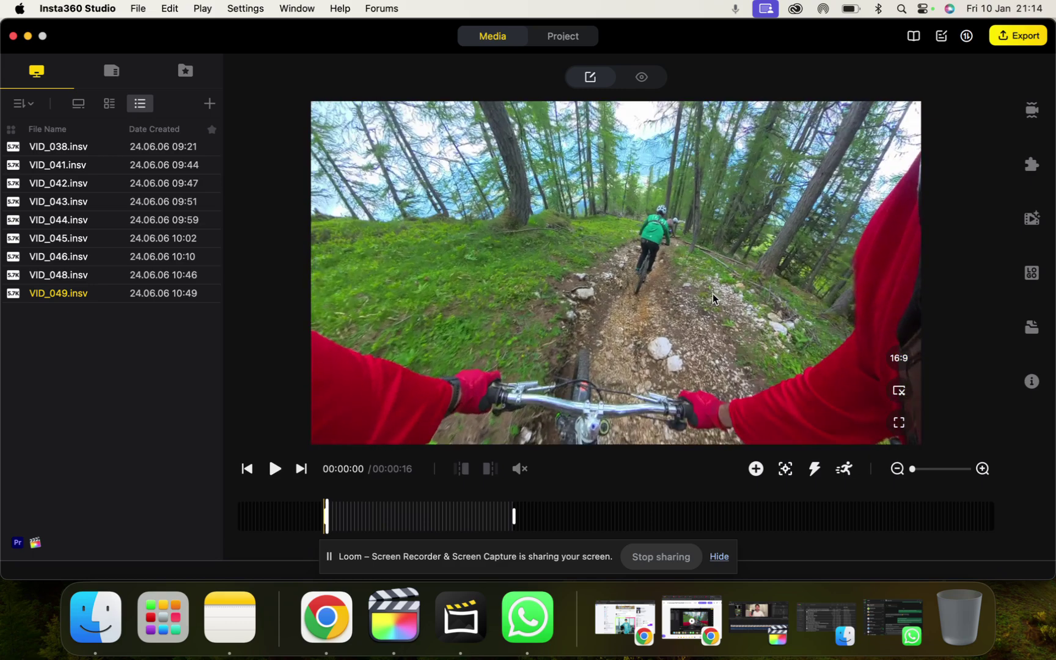
left_click(898, 361)
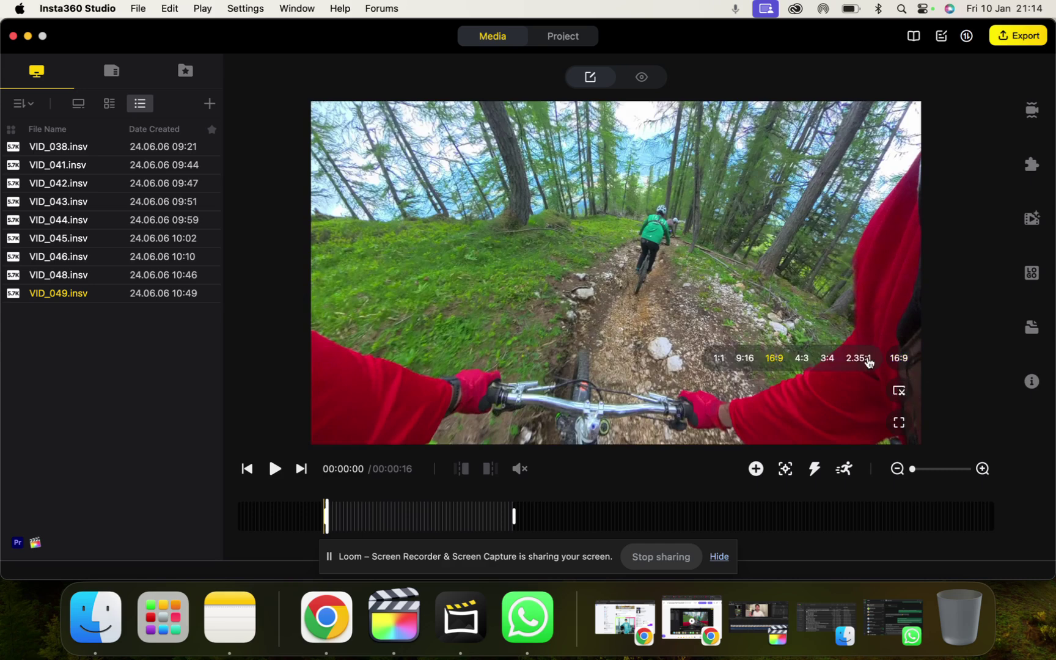
left_click(751, 363)
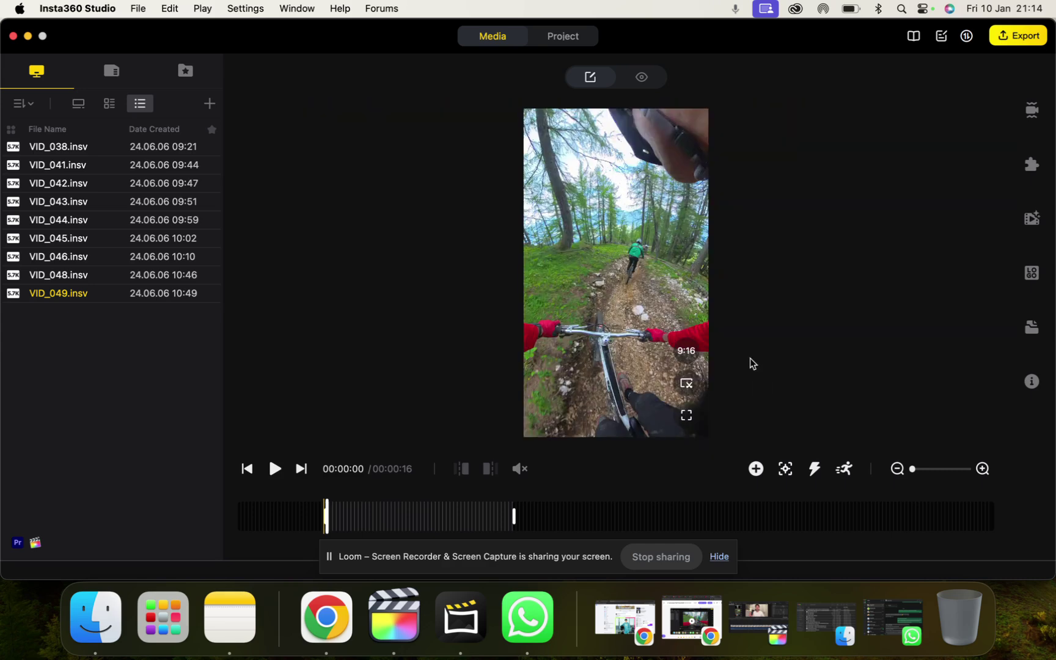
left_click(698, 357)
left_click(544, 360)
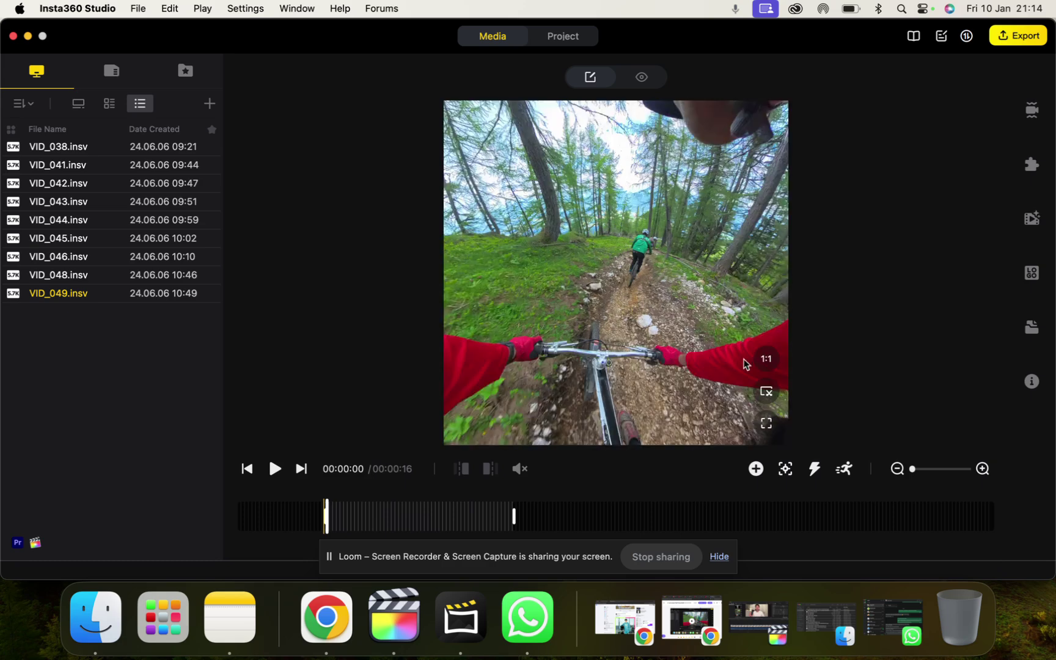
left_click(763, 361)
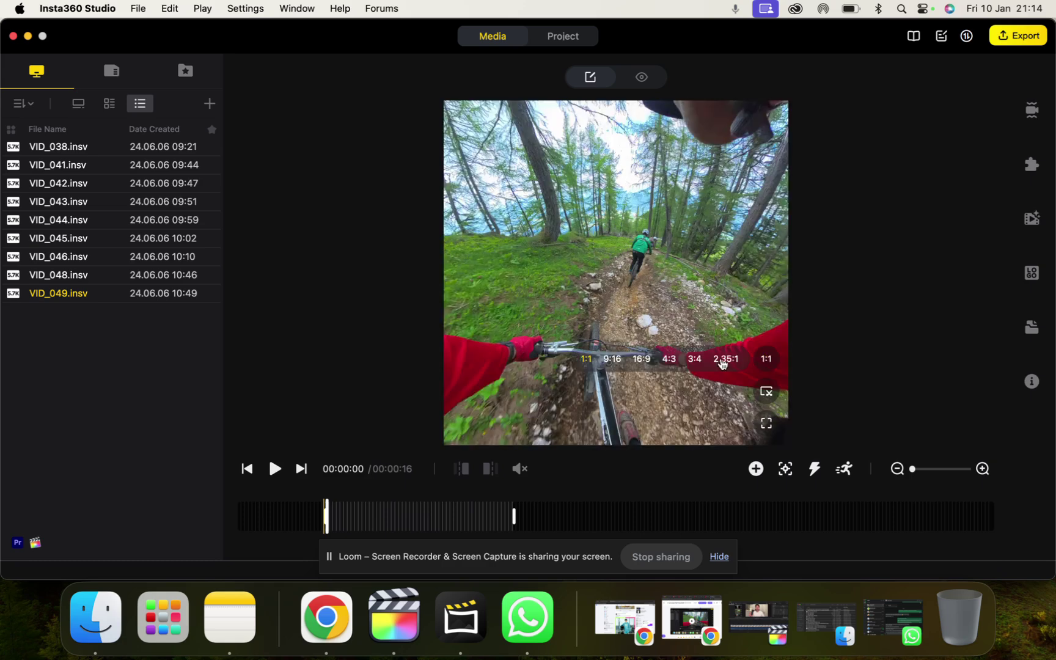
left_click(642, 365)
left_click(898, 361)
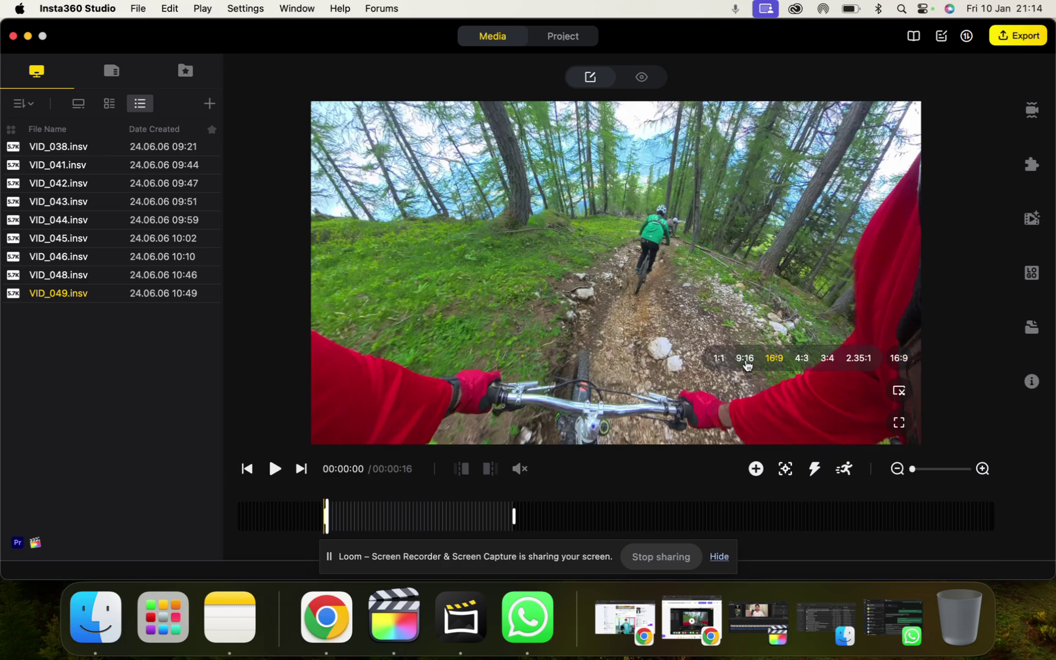
left_click(822, 361)
left_click(723, 358)
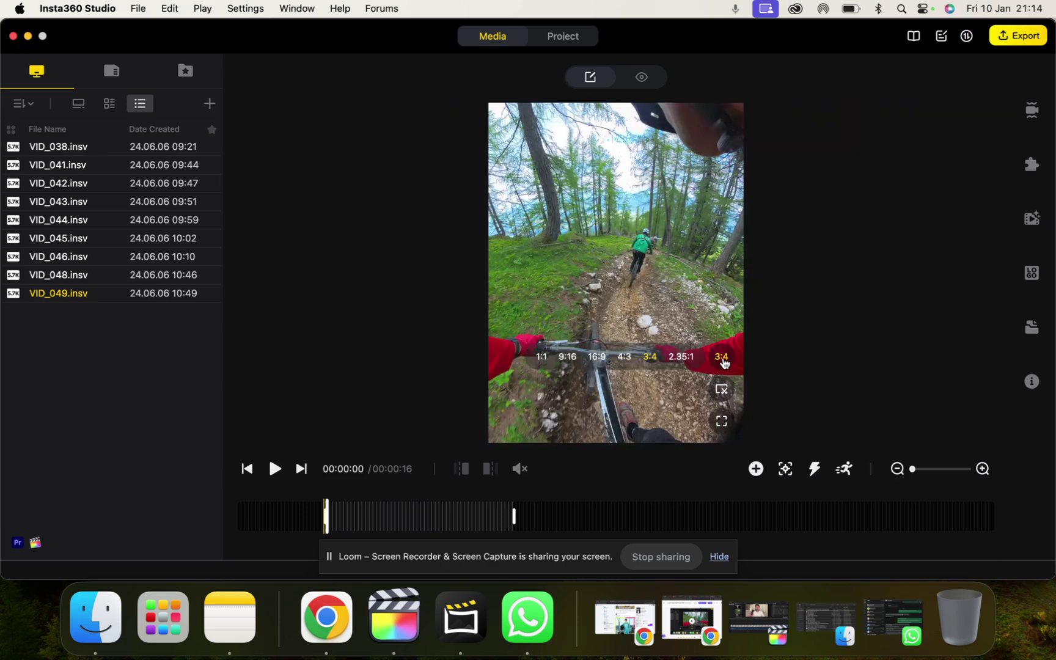
left_click(602, 357)
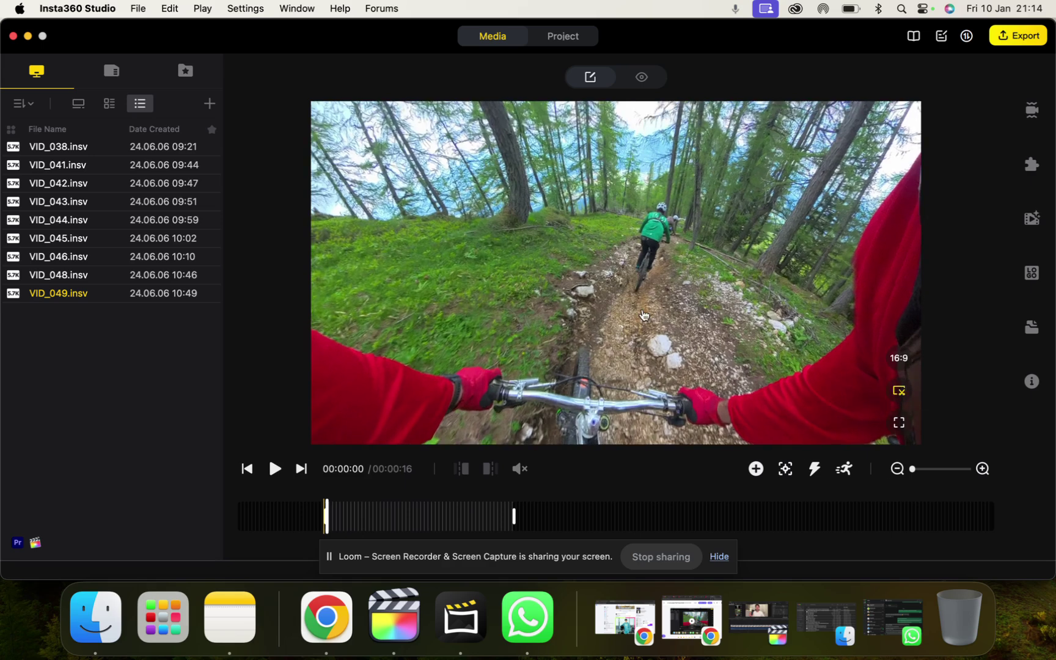
key("super+s")
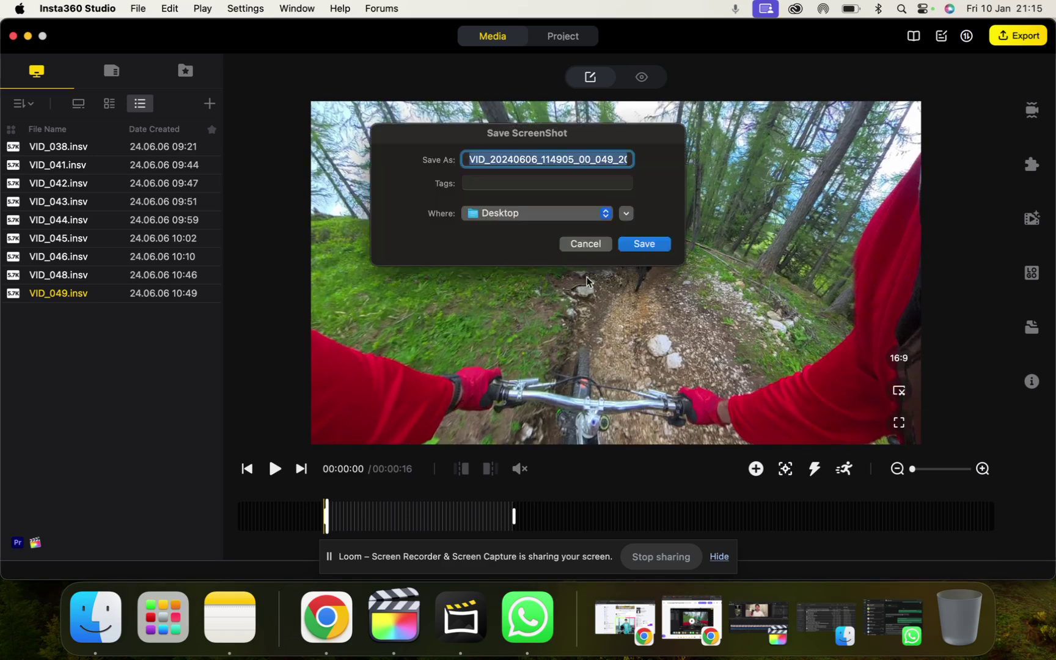
left_click(584, 245)
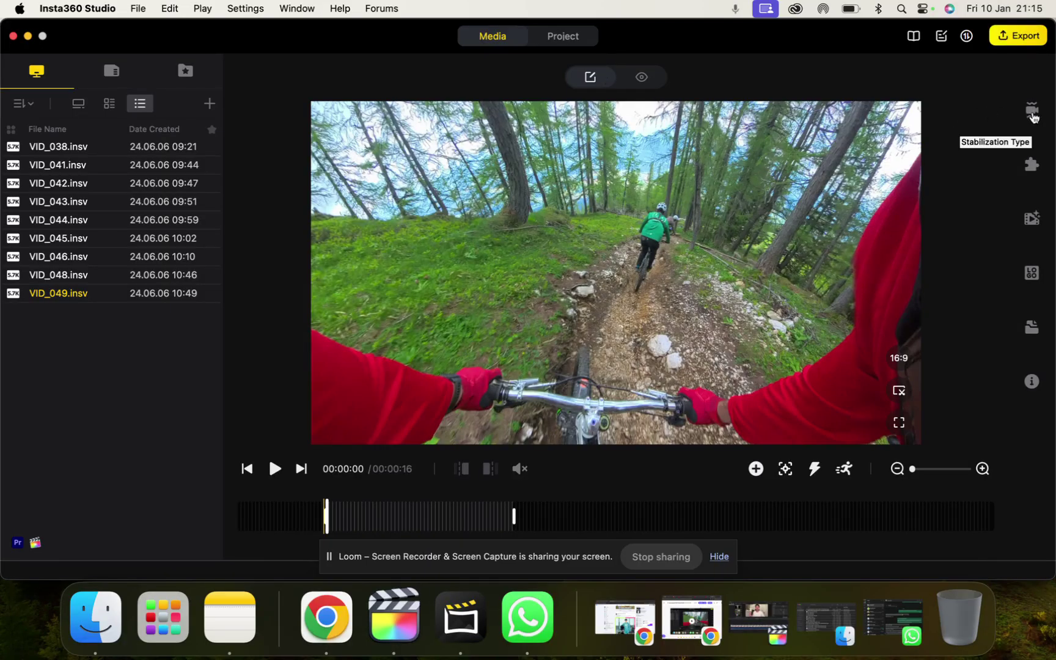
Toggle FlowState stabilization off and back on, then switch on Direction Lock.
left_click(1032, 114)
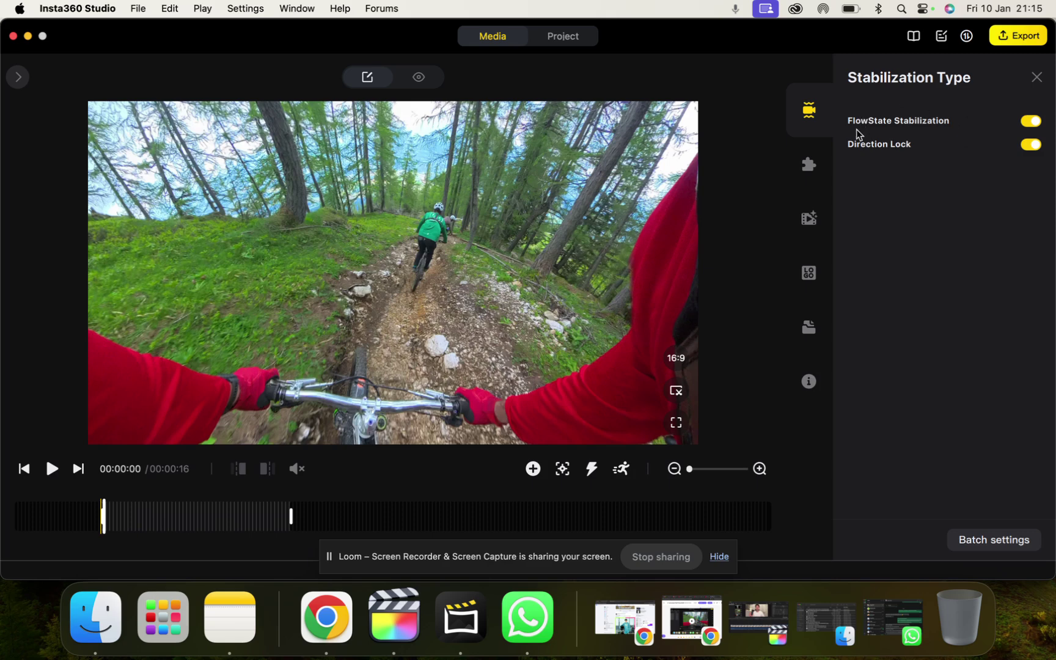
left_click(1031, 122)
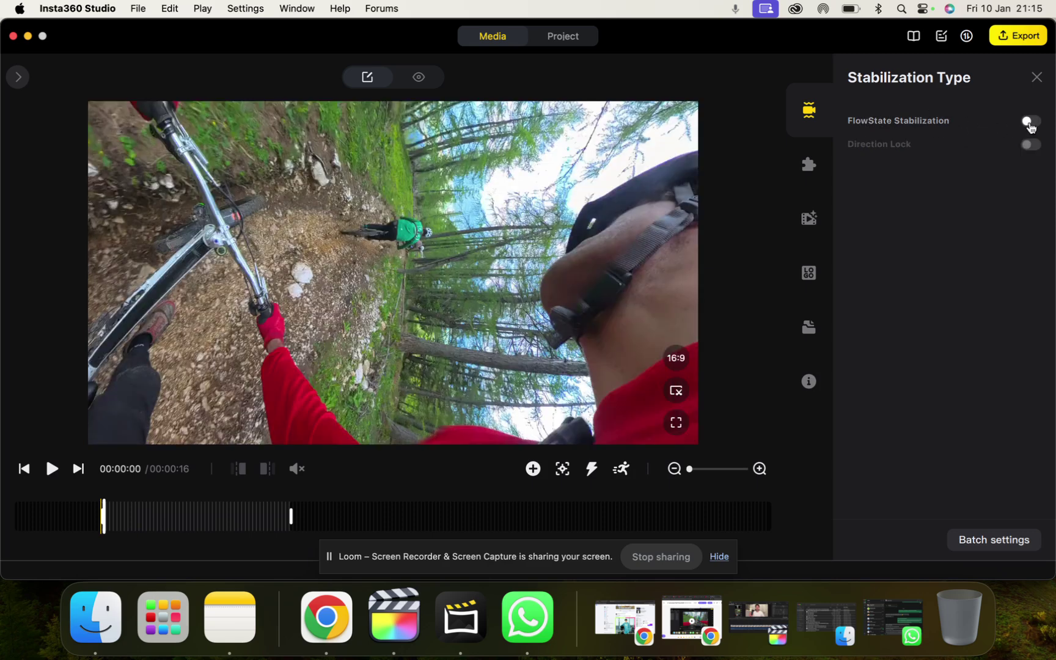
left_click(1028, 122)
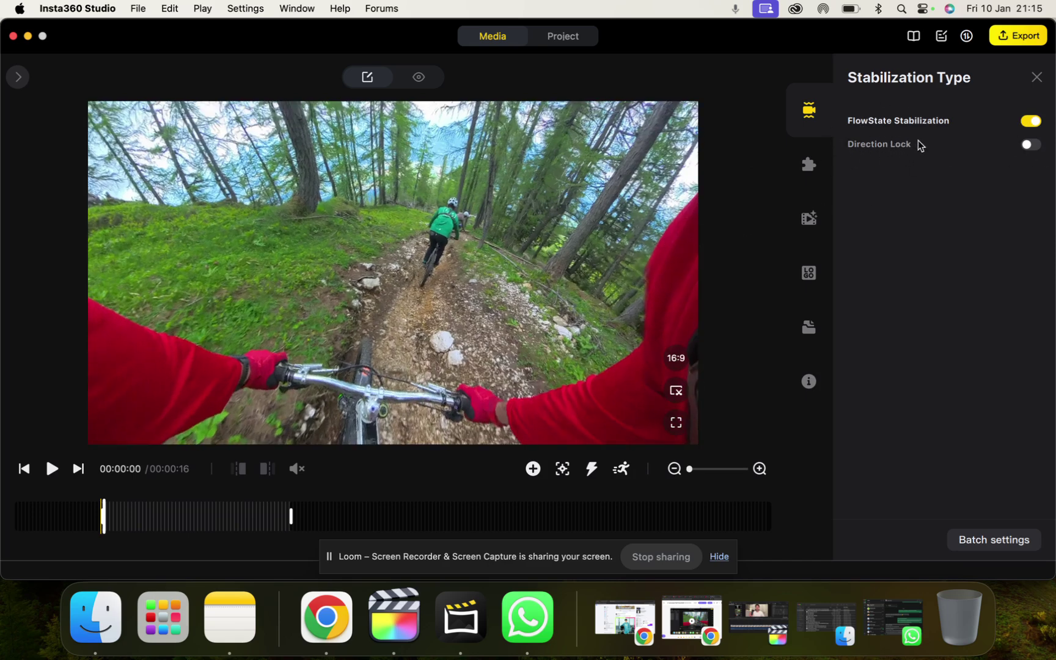
left_click(1030, 145)
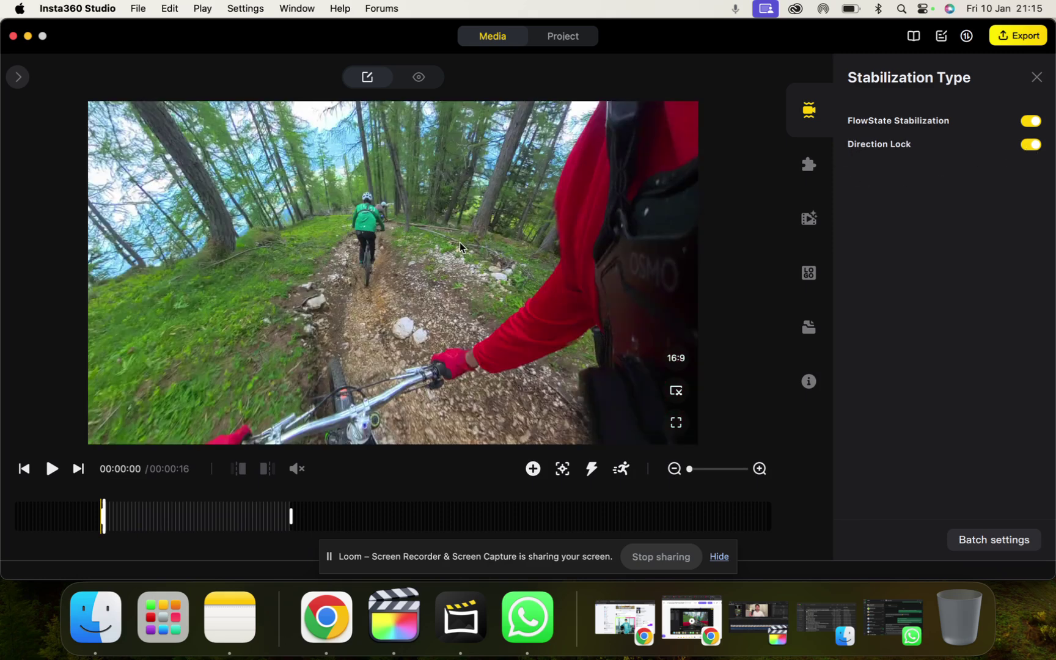
Reframe the trail view, turn Direction Lock off, and centre the rider ahead.
left_click_drag(460, 246, 573, 245)
left_click_drag(438, 261, 456, 269)
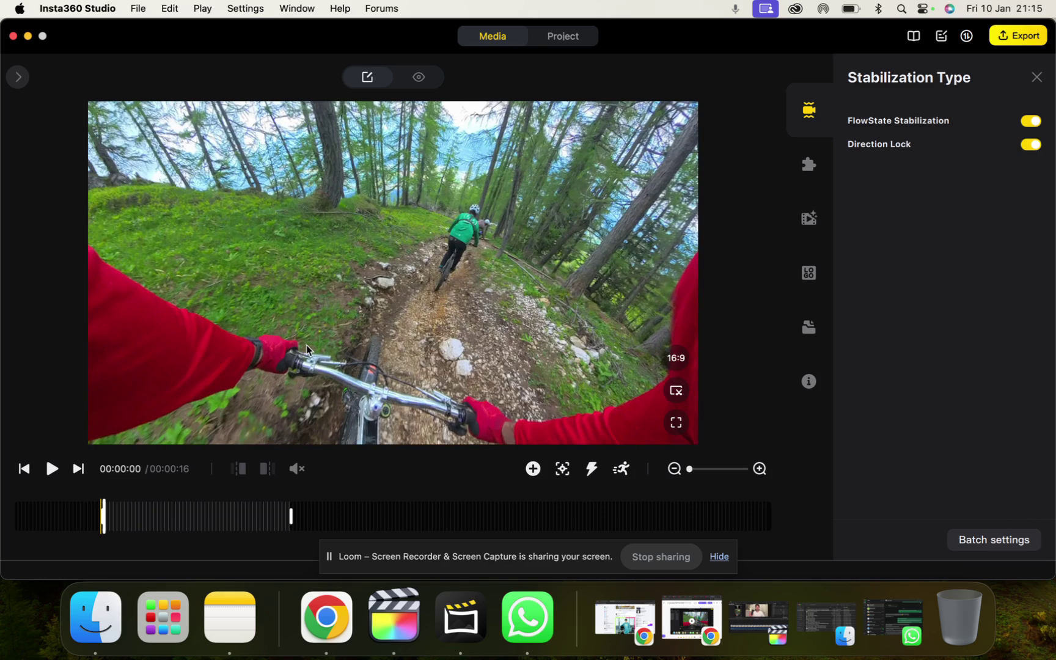
left_click_drag(373, 306, 382, 282)
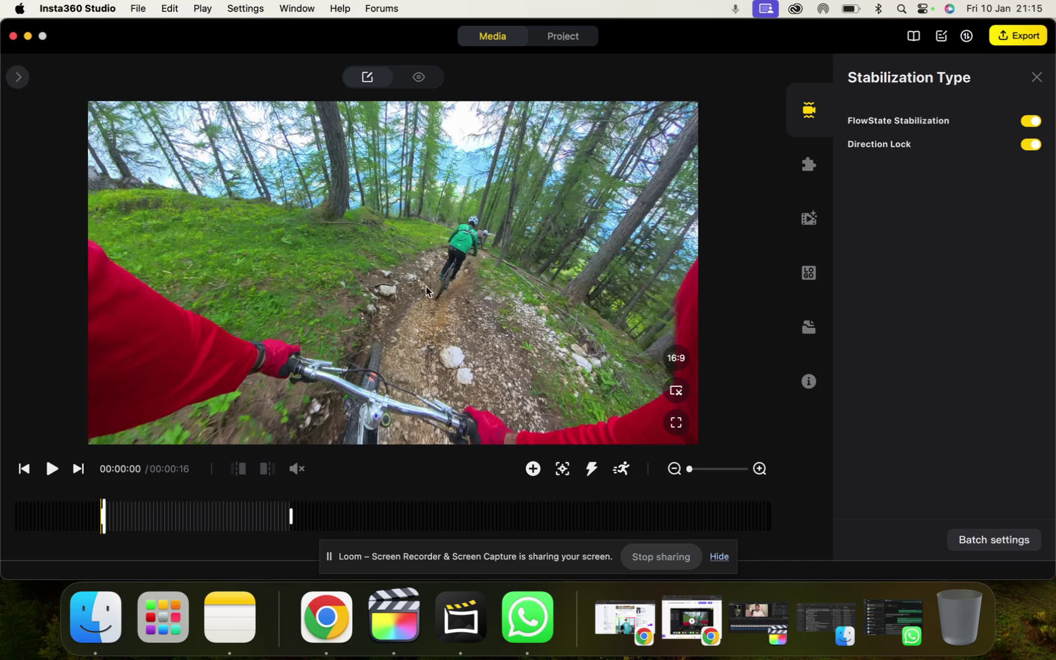
left_click_drag(426, 286, 409, 308)
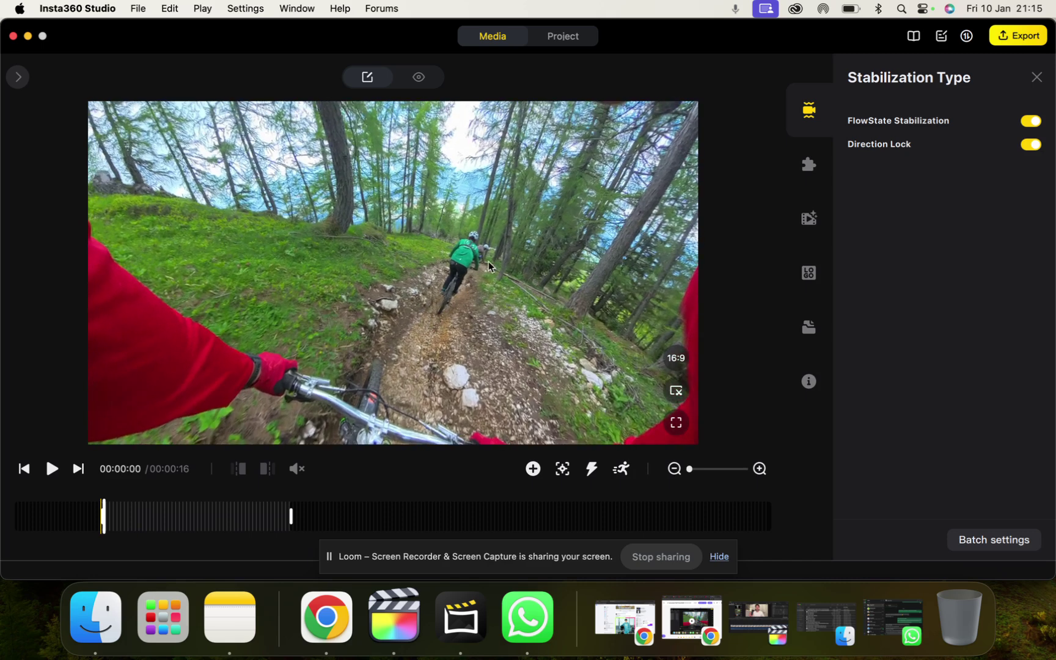
left_click_drag(495, 261, 441, 271)
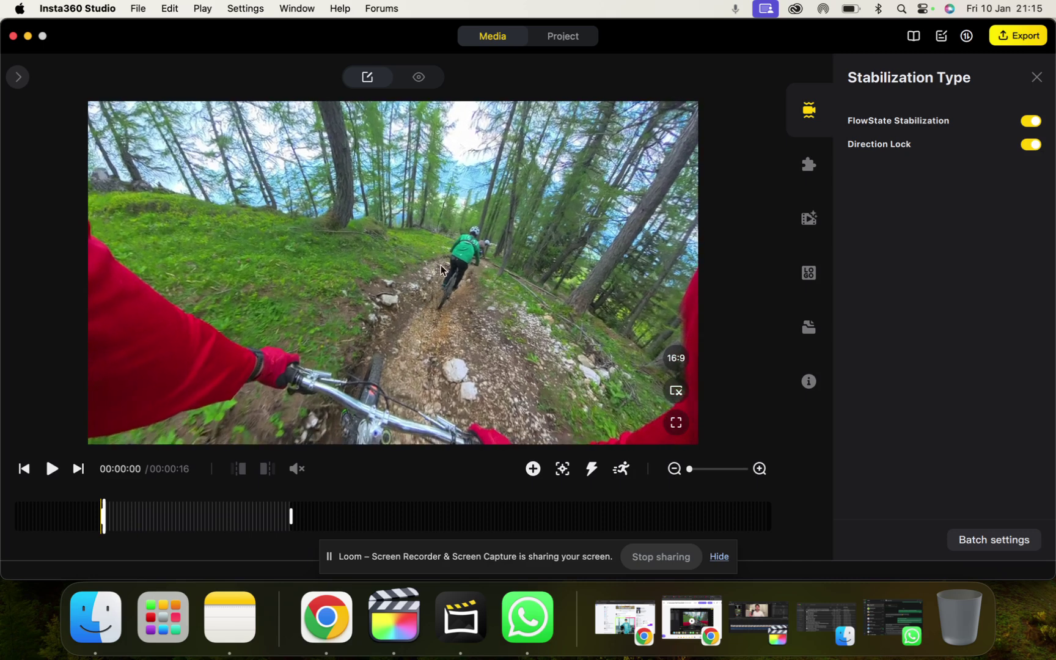
left_click(1031, 144)
left_click_drag(481, 366, 540, 247)
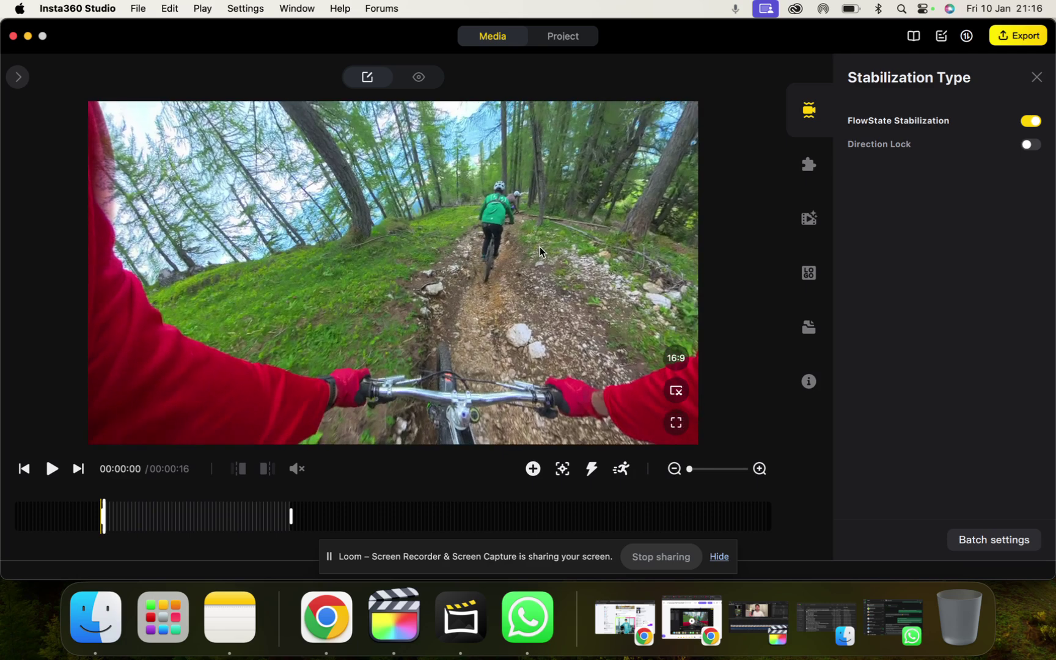
Turn Direction Lock back on and try each lens stitching preset, ending on Normal.
left_click(1030, 144)
left_click(809, 166)
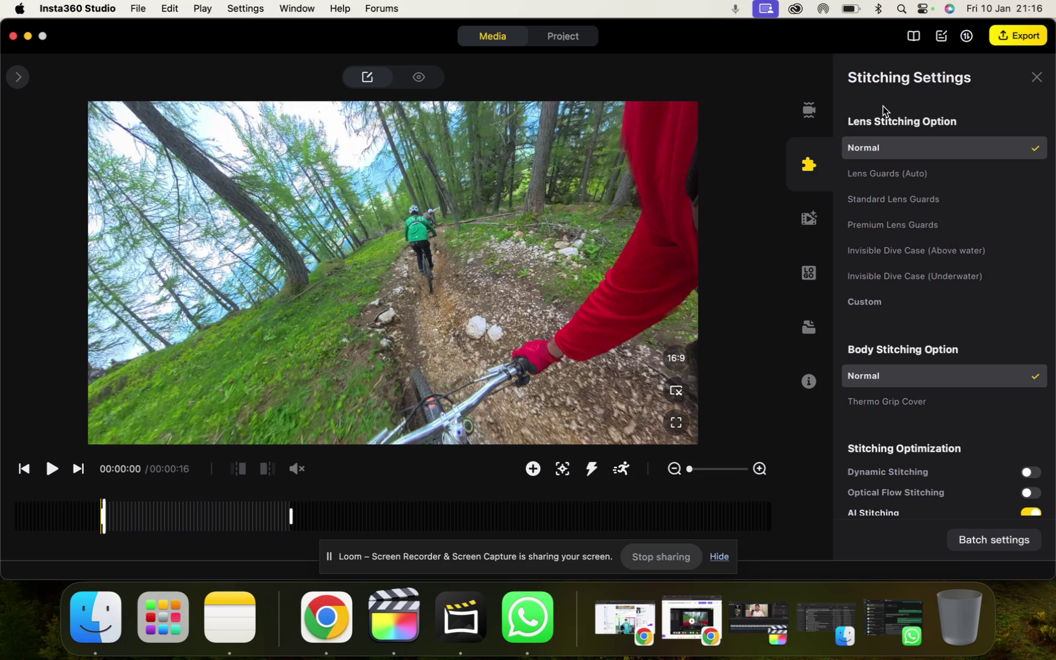
left_click(875, 147)
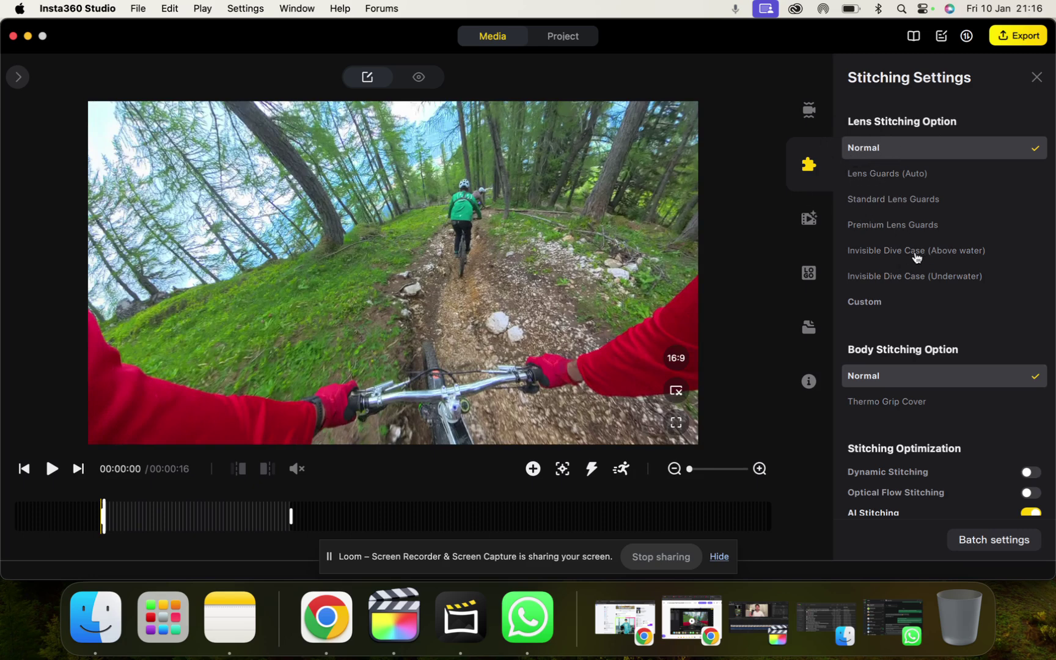
left_click(883, 207)
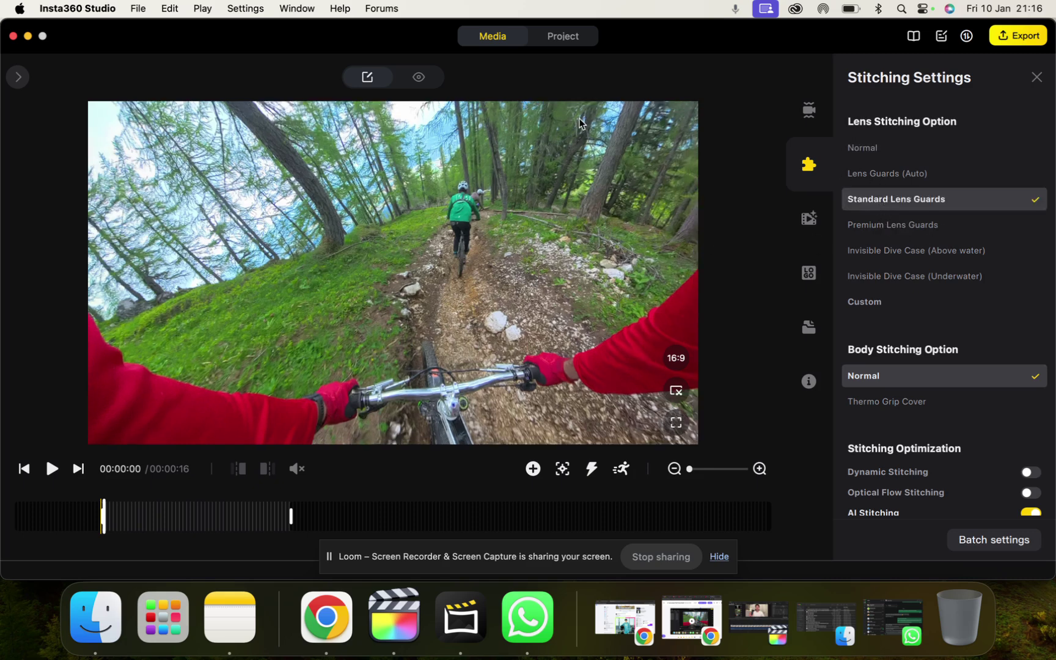
left_click(868, 226)
left_click(877, 251)
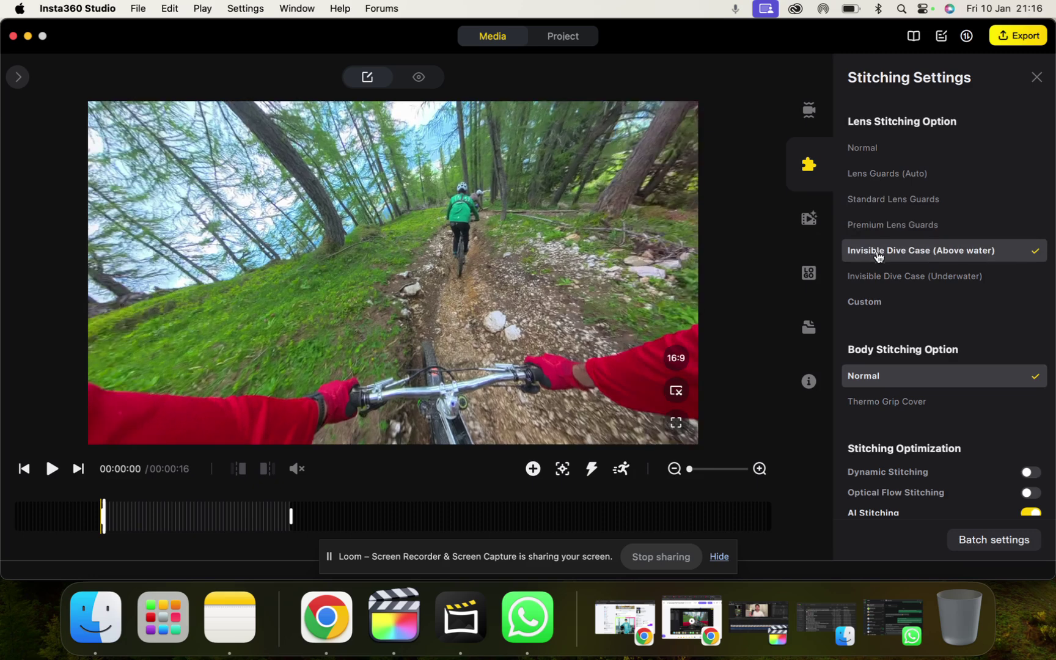
left_click(887, 280)
left_click(874, 179)
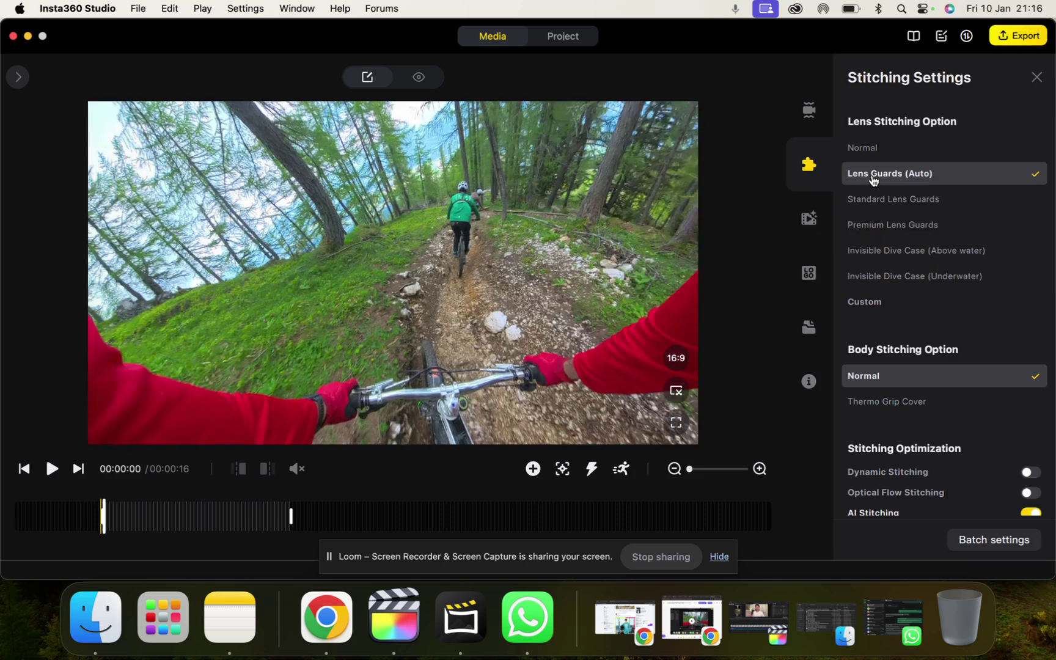
left_click(861, 157)
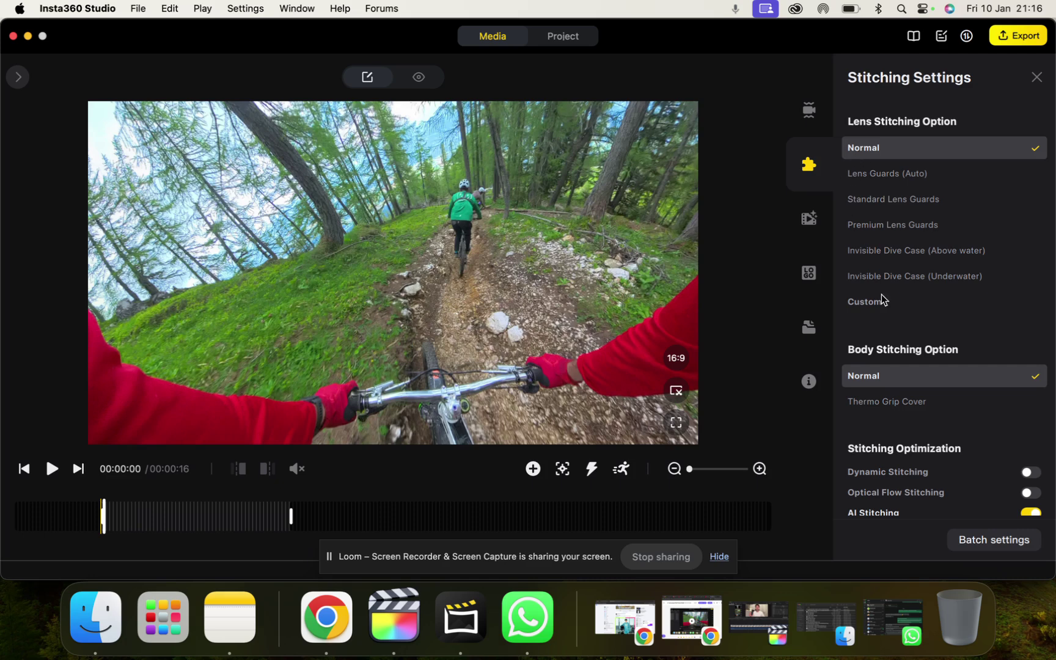
Set lens stitching to Custom at 7.0 and keep body stitching on Normal.
left_click(880, 298)
left_click_drag(940, 302, 920, 301)
scroll(888, 348, "down", 1)
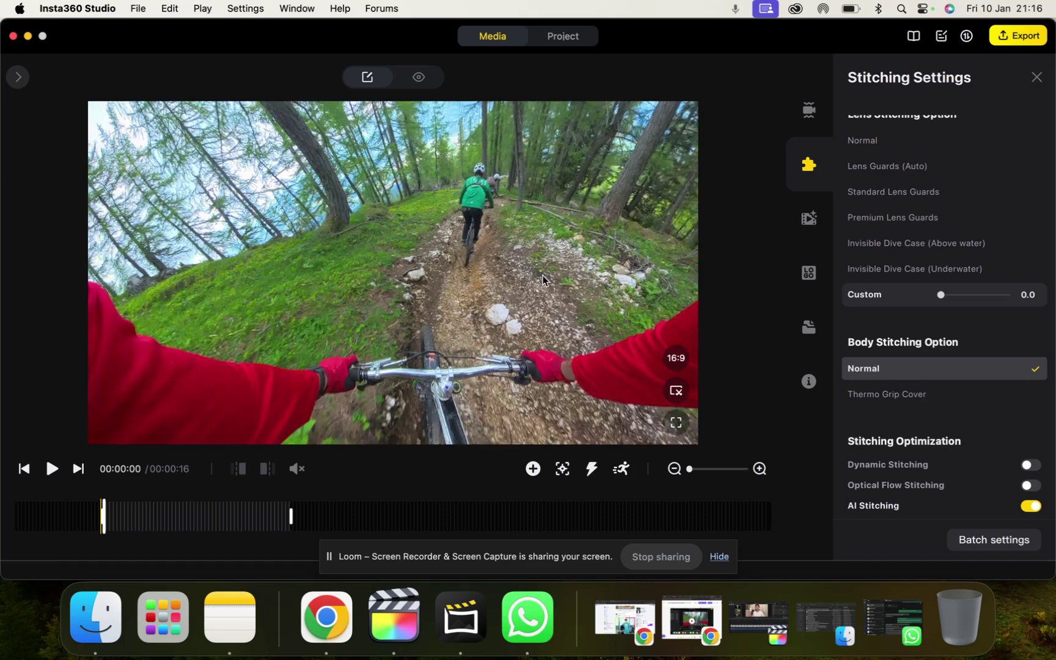
left_click(875, 395)
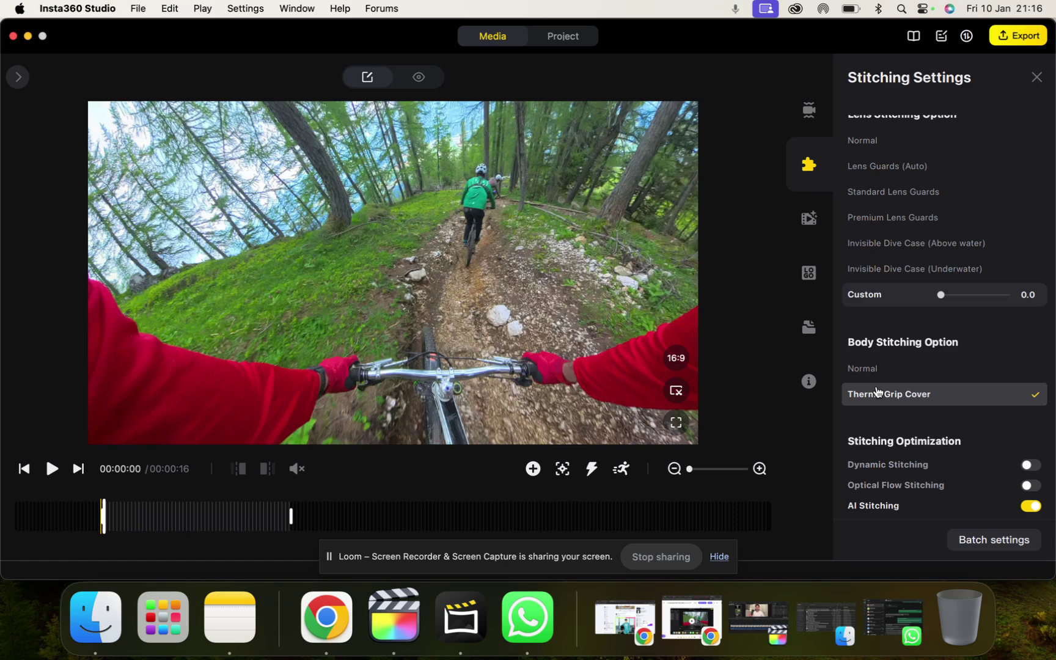
left_click(867, 369)
scroll(903, 422, "down", 3)
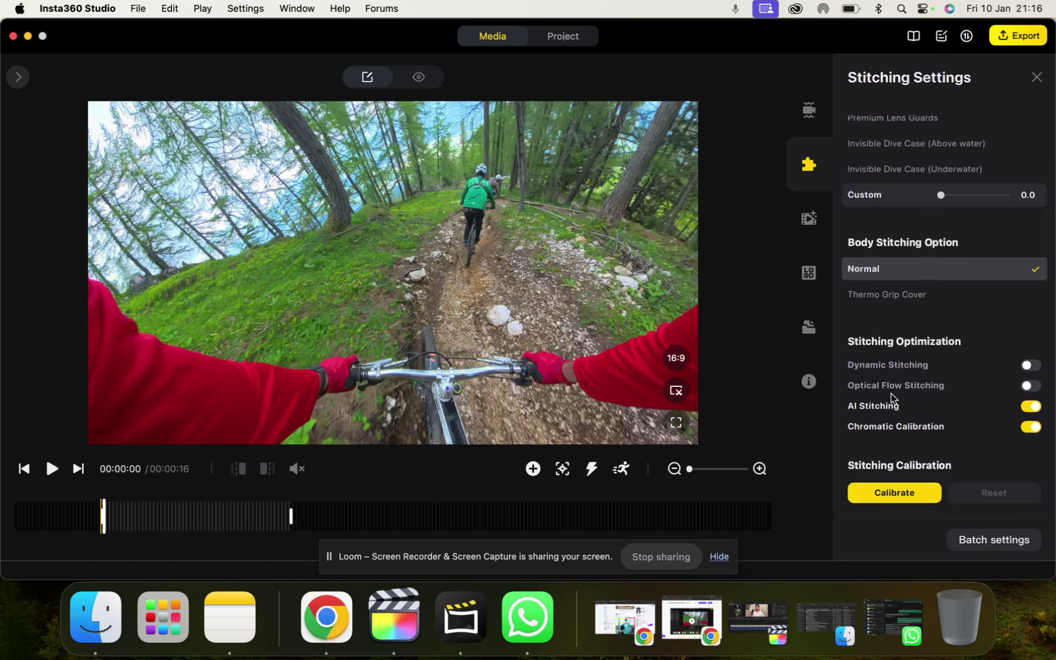
Turn Dynamic Stitching on and switch to Optical Flow Stitching.
left_click(1031, 366)
left_click(1031, 366)
left_click(1033, 367)
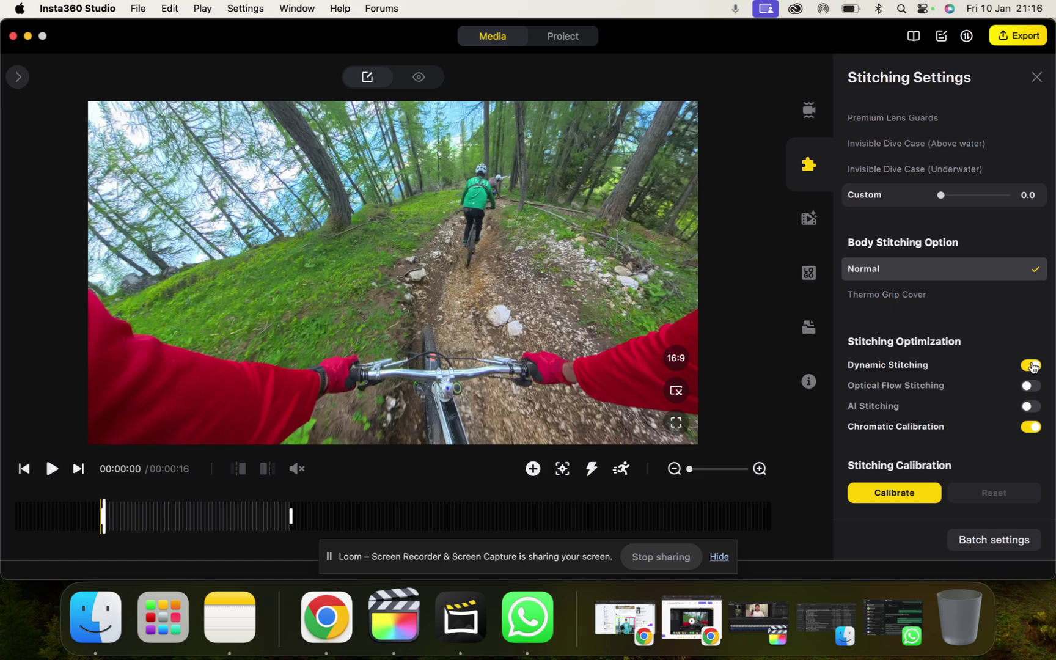
left_click(1027, 387)
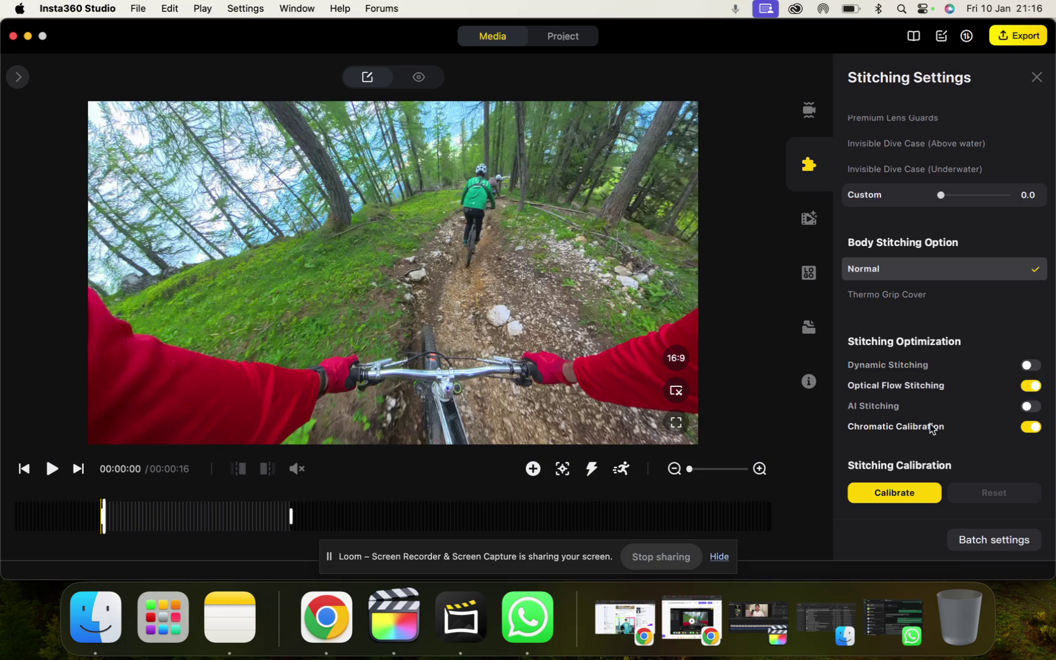
scroll(930, 427, "down", 1)
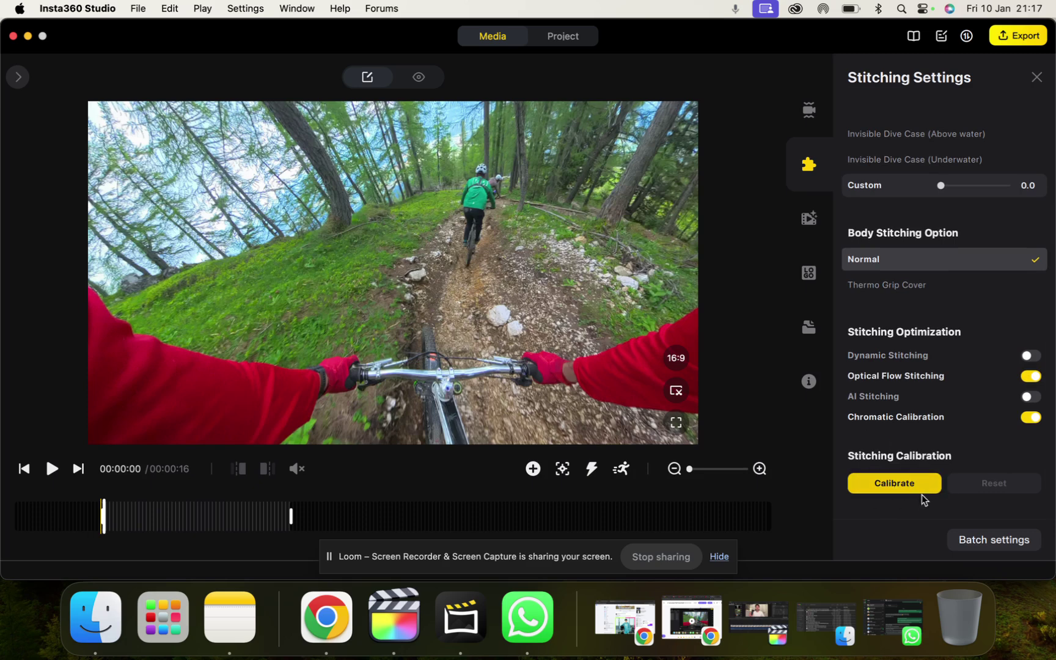
Open and dismiss the stitching Batch Settings dialog, then show the Media Processing panel.
left_click(977, 542)
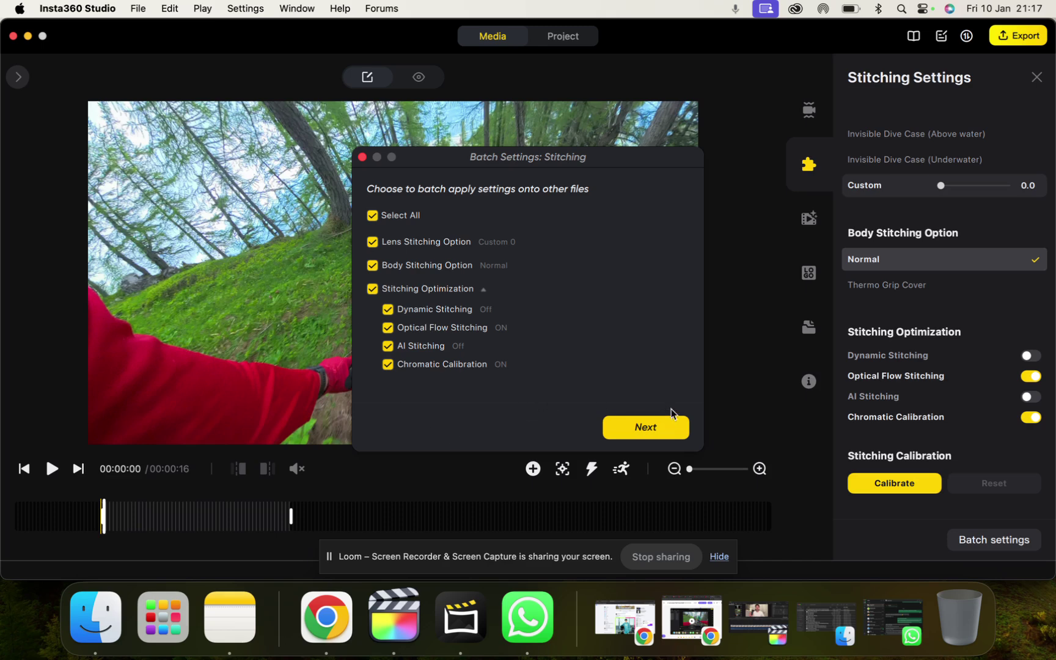
left_click(362, 158)
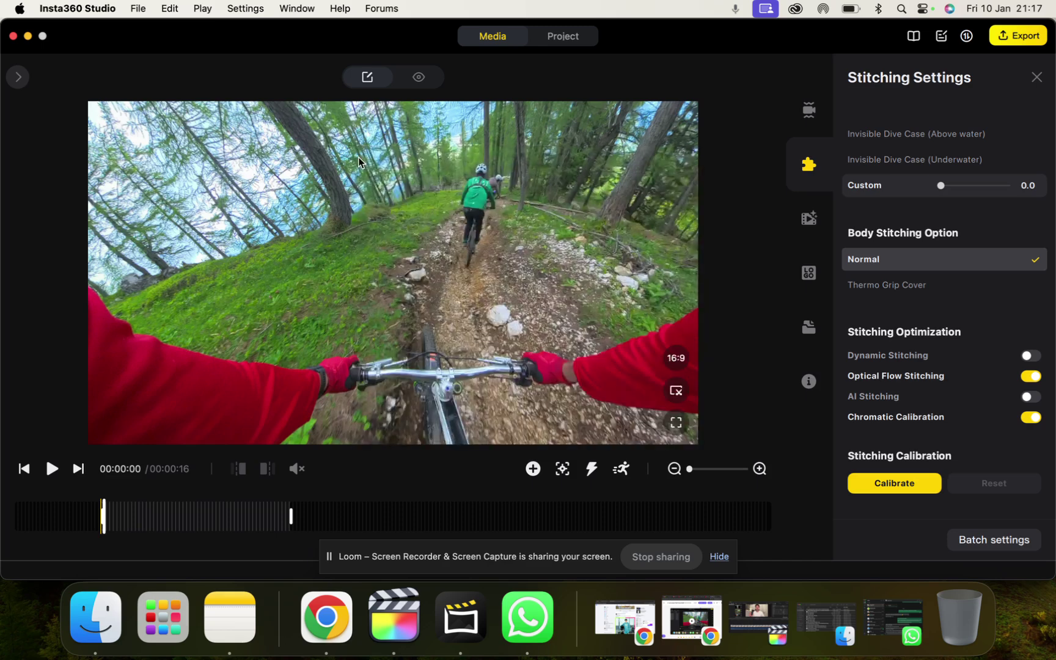
left_click(809, 218)
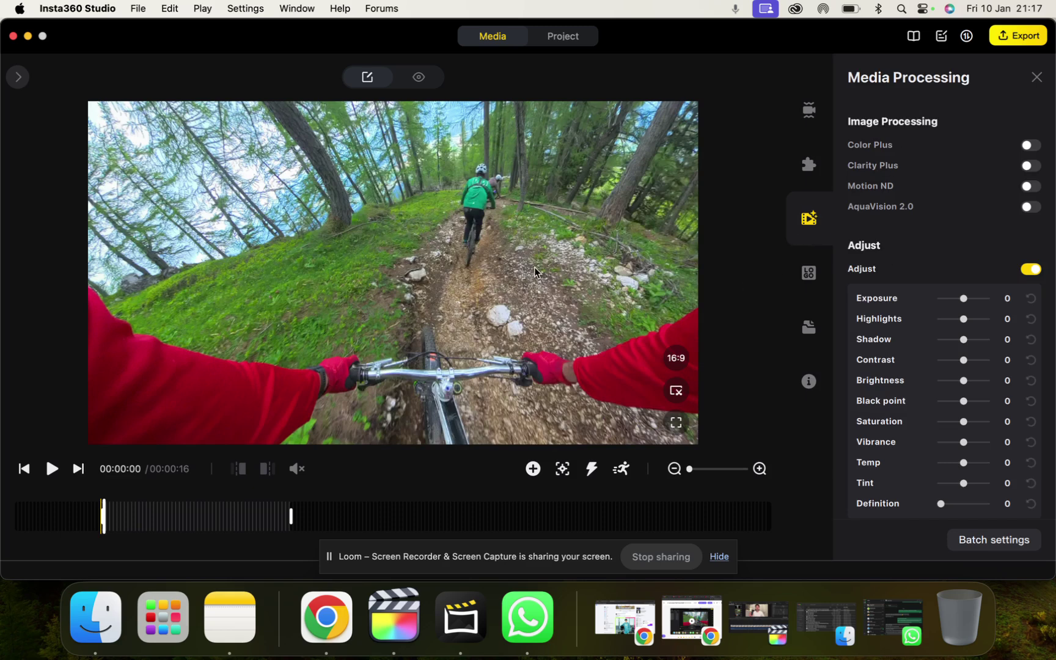
Reframe the trail, then try exposure and tint 48 before resetting both to 0.
left_click_drag(513, 257, 467, 266)
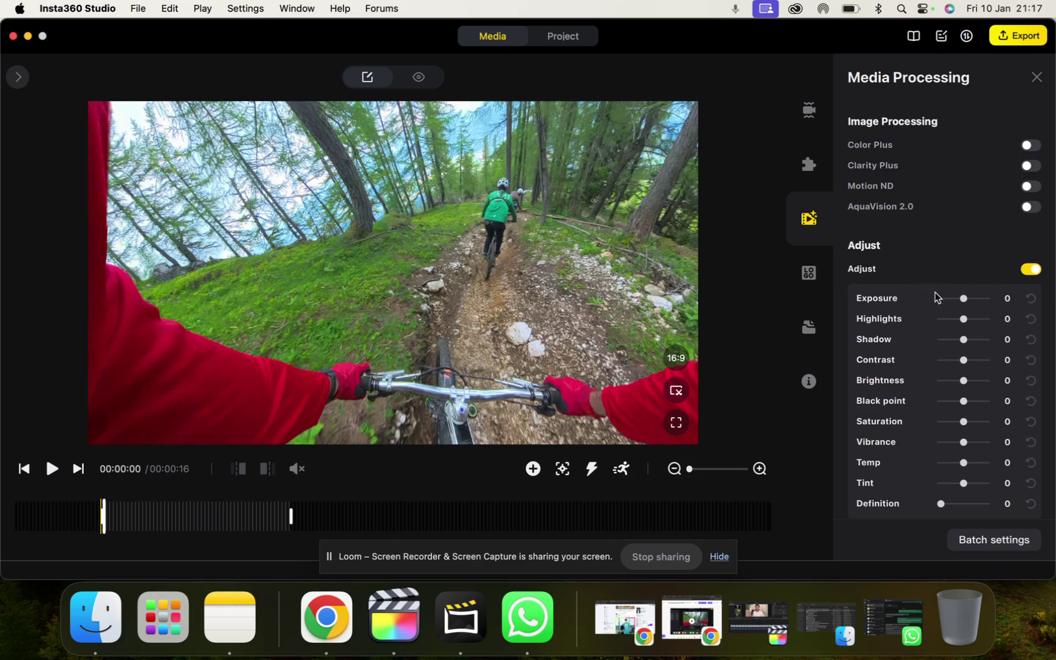
left_click_drag(958, 297, 965, 298)
left_click(1031, 298)
left_click_drag(964, 484, 974, 486)
left_click(1031, 483)
Try Color Plus at 74, Clarity Plus and Motion ND, leaving all three off.
left_click(1030, 146)
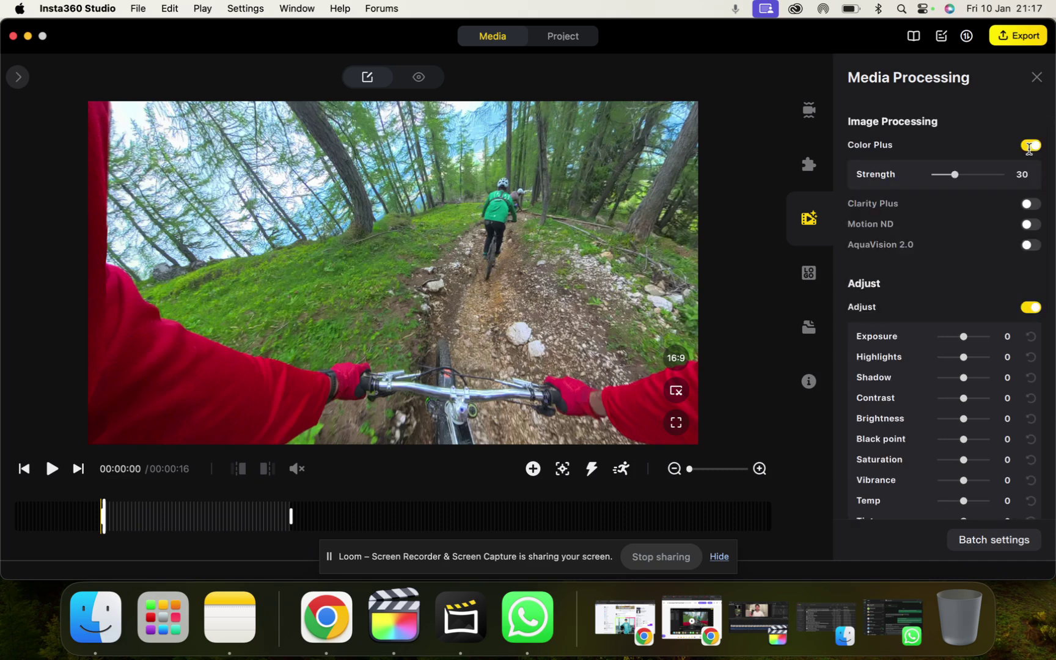
left_click_drag(955, 174, 1000, 196)
left_click(1033, 150)
left_click(1030, 165)
left_click(1031, 165)
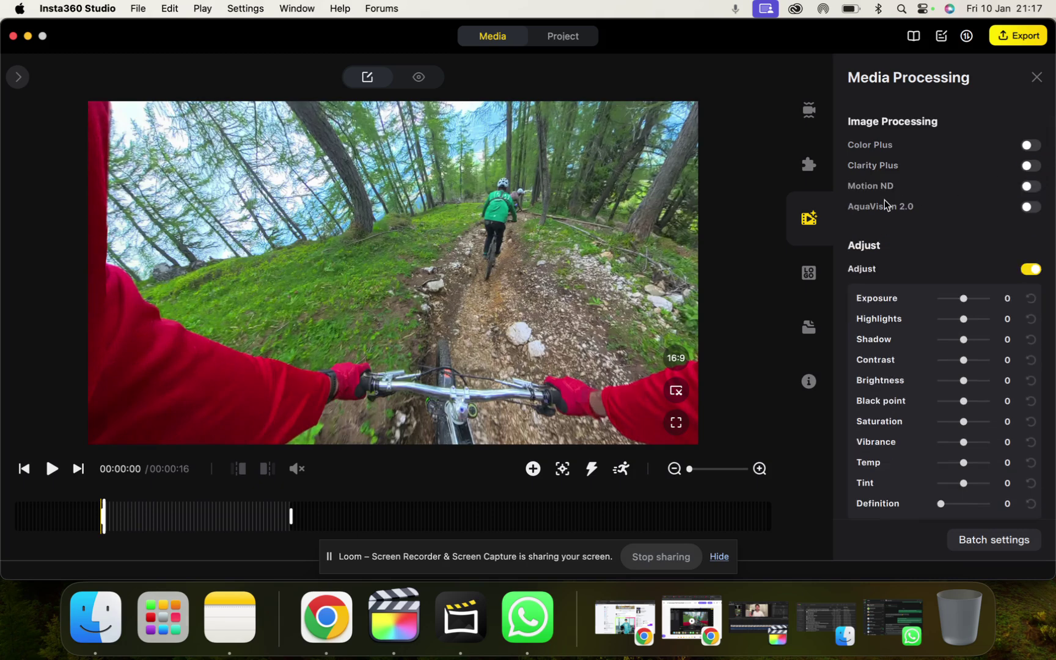
left_click(1031, 187)
left_click(1032, 187)
Try True Audio Noise Reduction, set it back to Off, and close the panel.
scroll(879, 202, "down", 1)
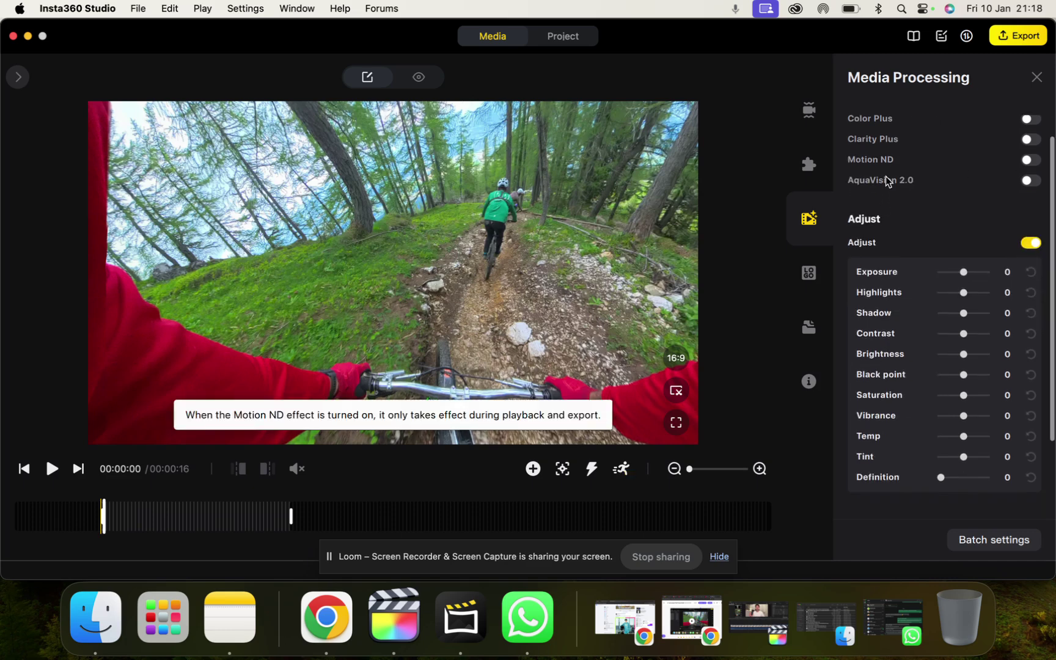
scroll(886, 177, "down", 5)
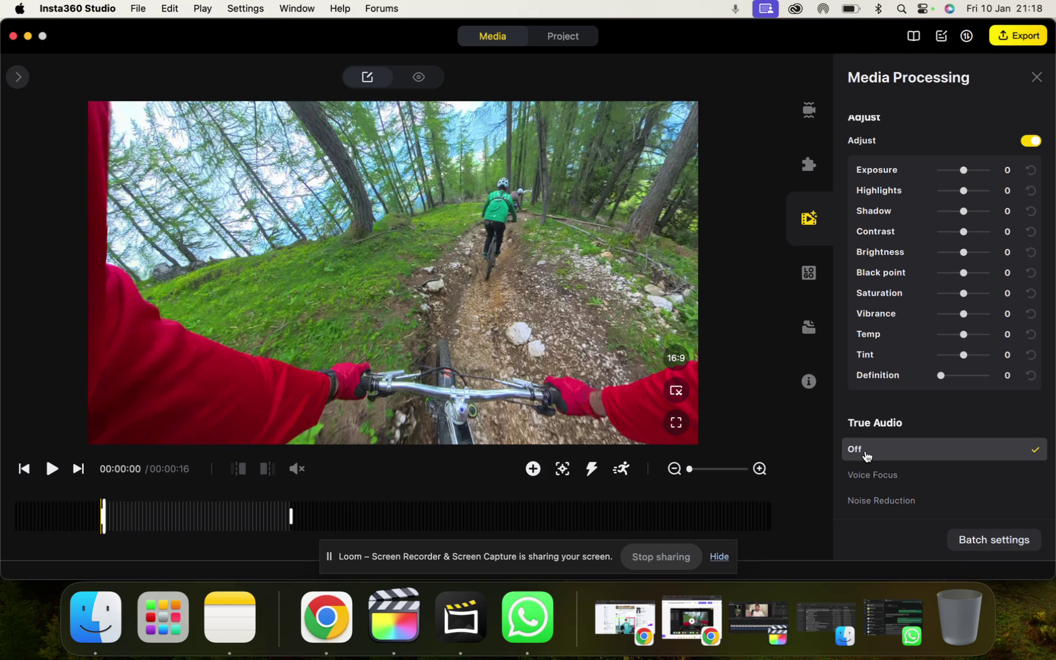
left_click(889, 502)
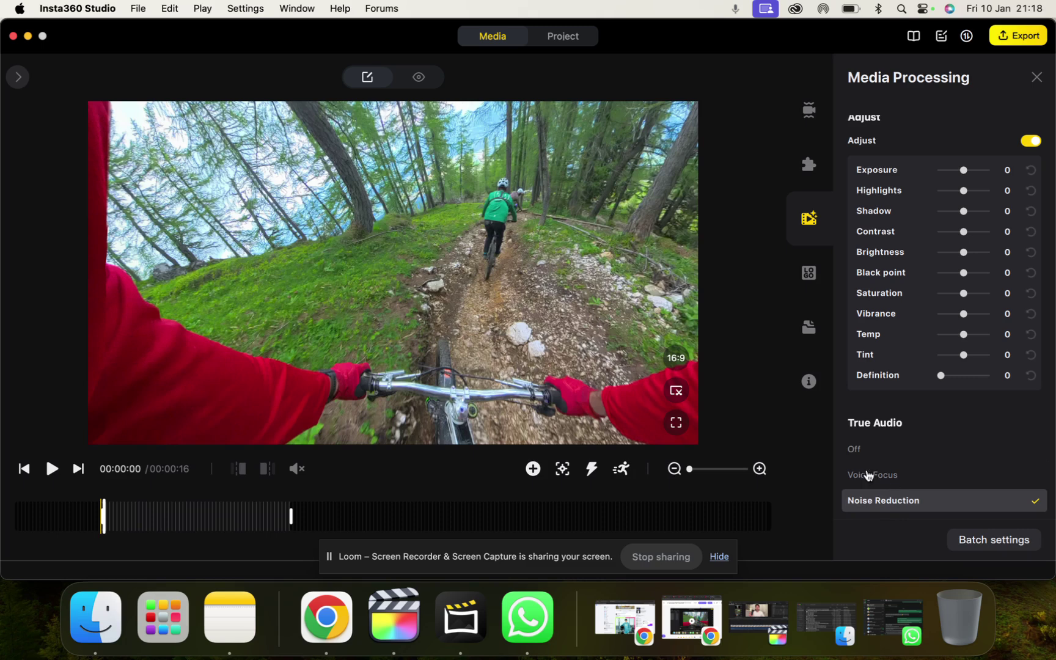
left_click(857, 451)
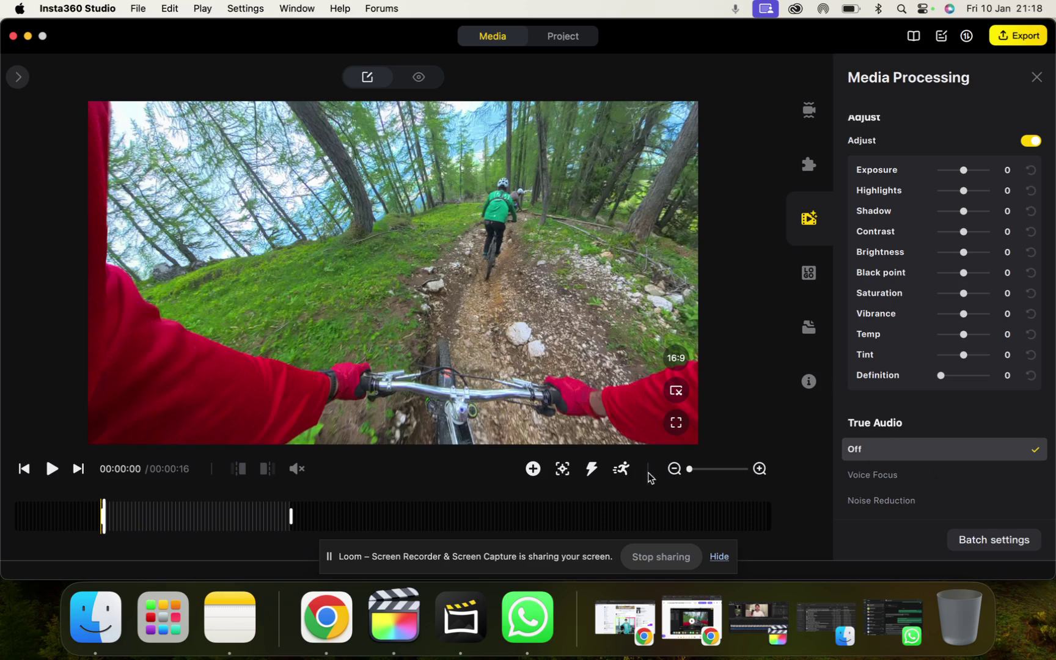
left_click(1037, 77)
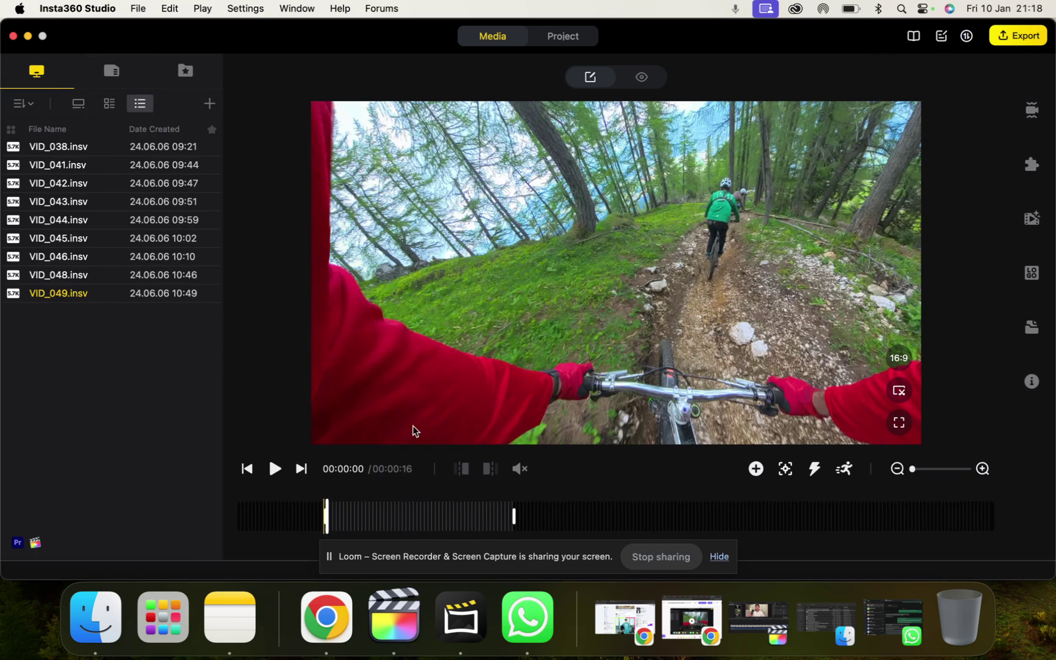
Aim the MEGA view forward over the handlebars and add a keyframe at 00:00:00.
left_click_drag(544, 231, 578, 242)
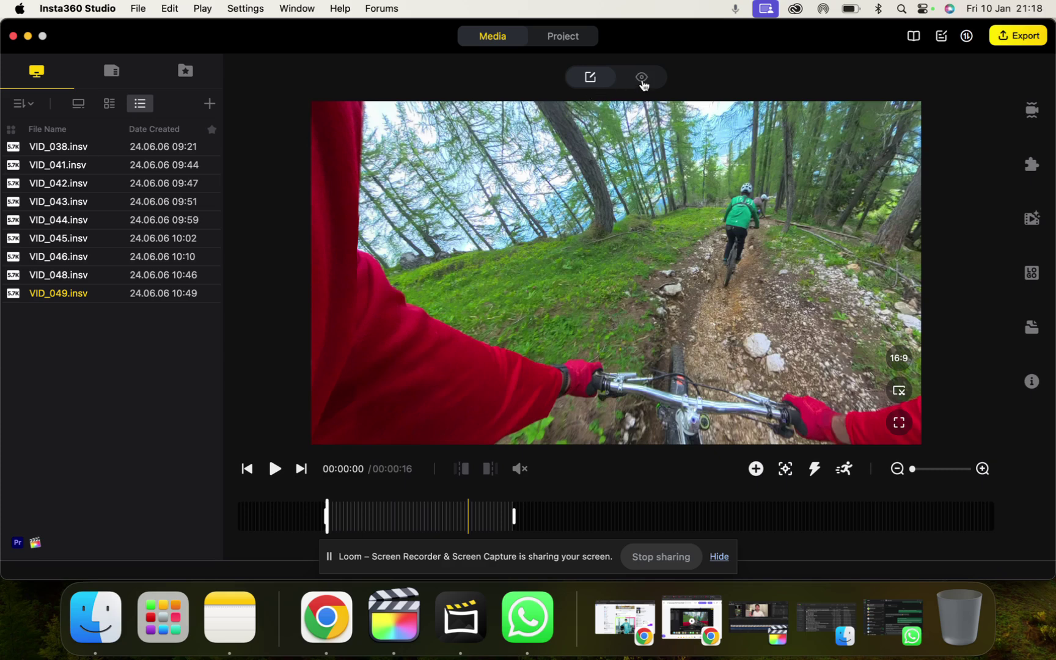
left_click(642, 81)
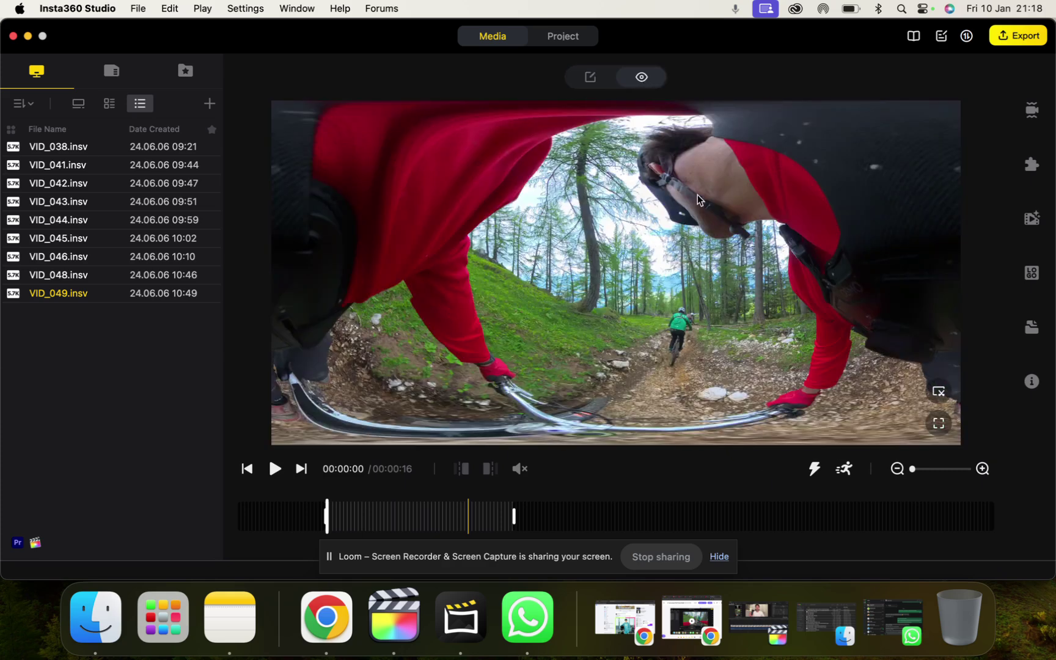
left_click(587, 84)
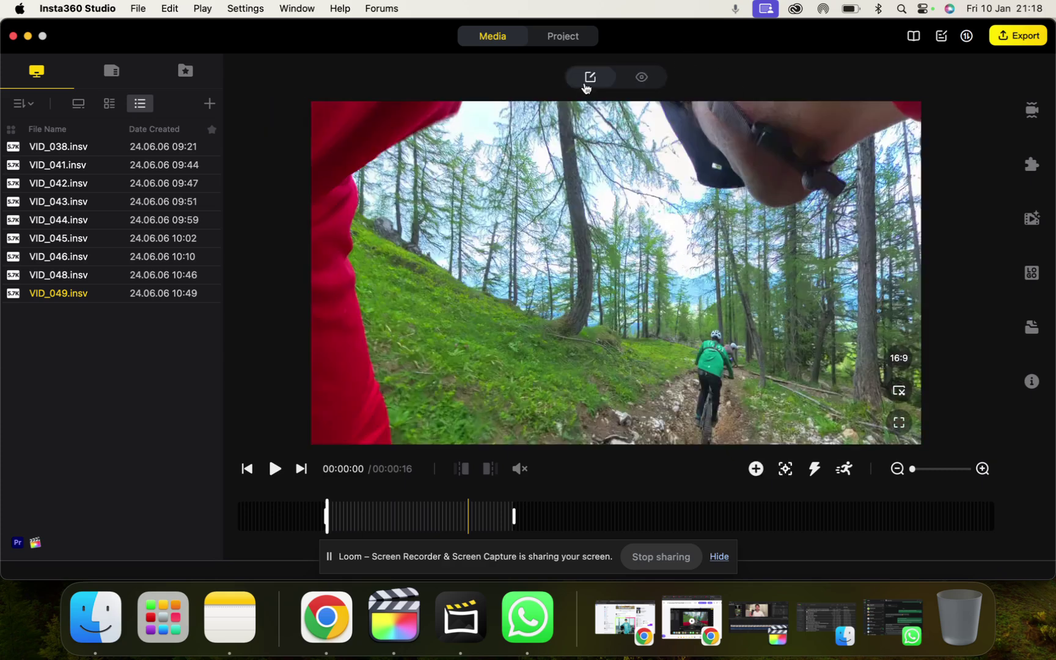
left_click_drag(515, 365, 443, 194)
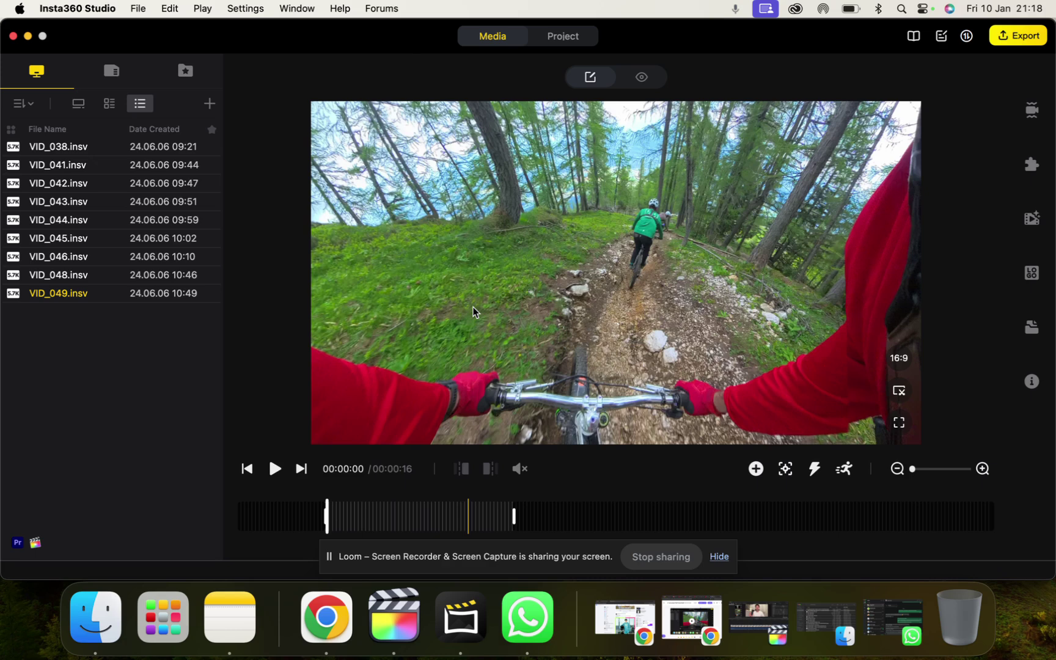
key("k")
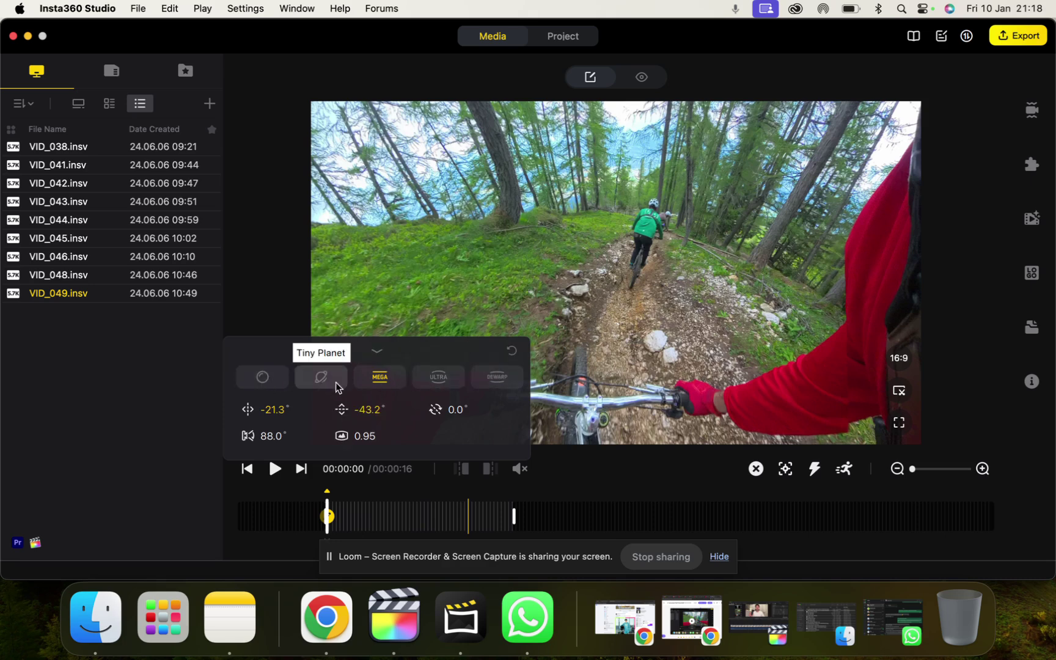
Compare Crystal Ball, Tiny Planet, ULTRA and DEWARP, then settle on MEGA at pan -16.0°, tilt -42.7°.
left_click(264, 377)
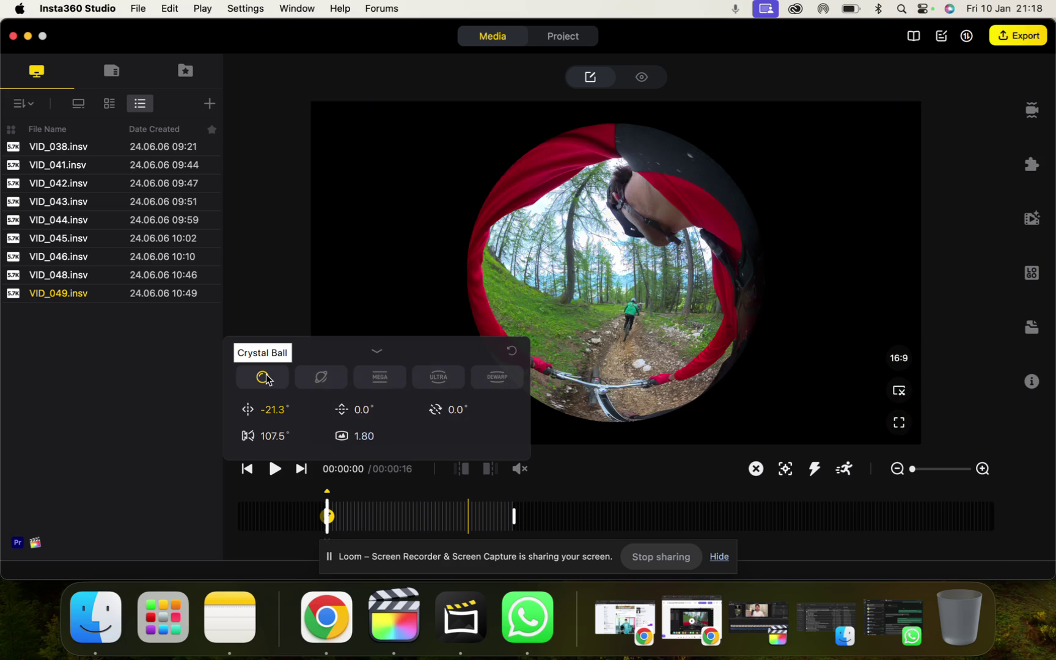
left_click(314, 380)
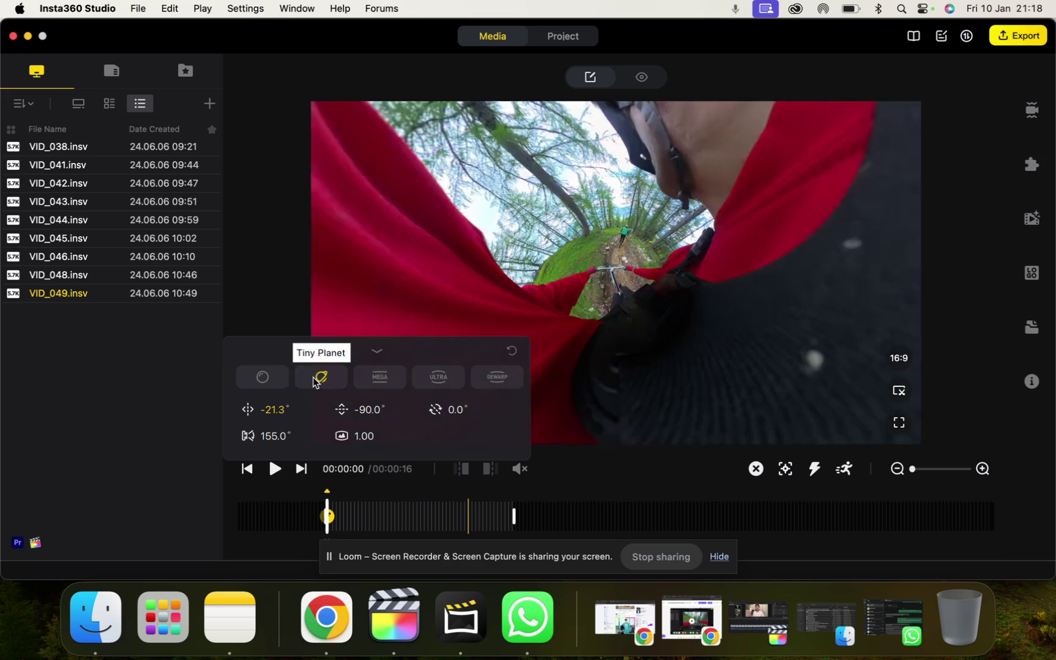
left_click_drag(463, 229, 543, 295)
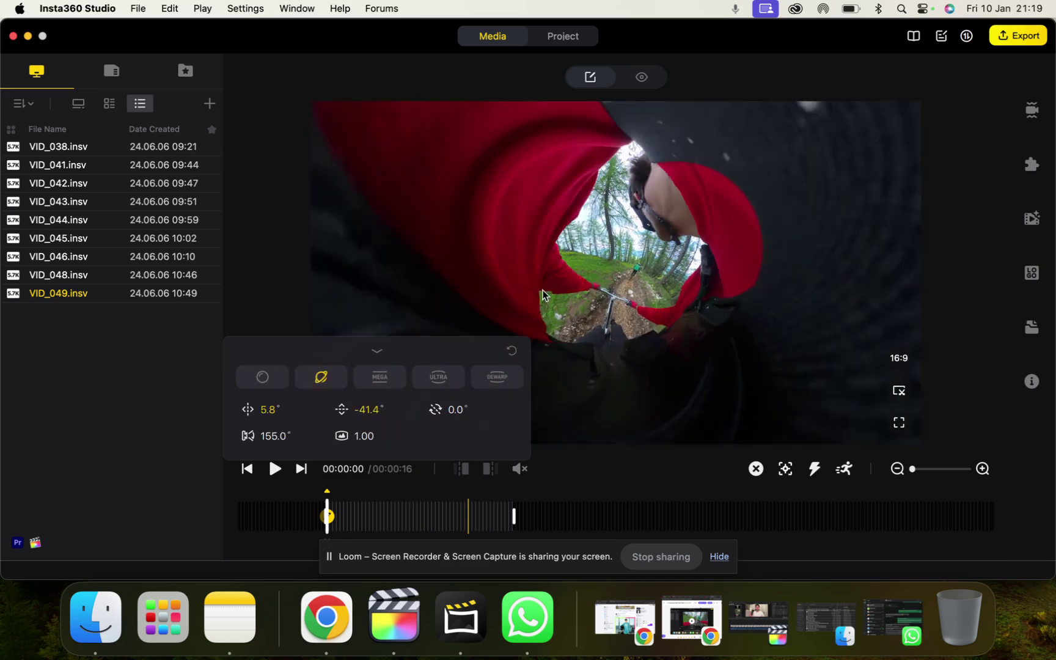
left_click(380, 377)
left_click_drag(783, 235, 733, 107)
left_click(453, 374)
left_click_drag(690, 323, 671, 228)
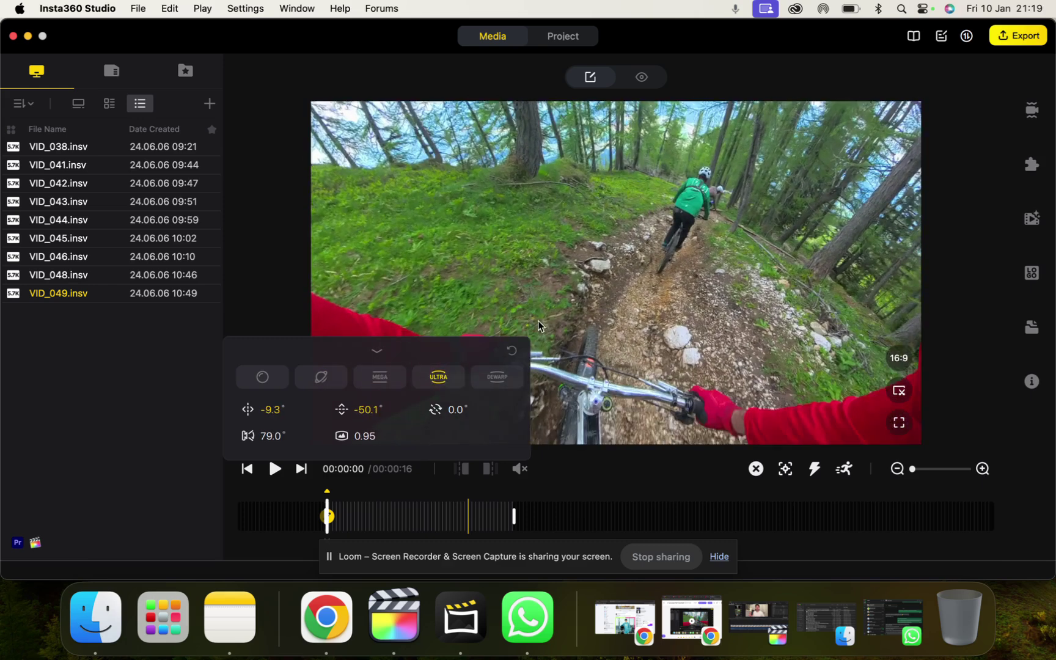
left_click(486, 378)
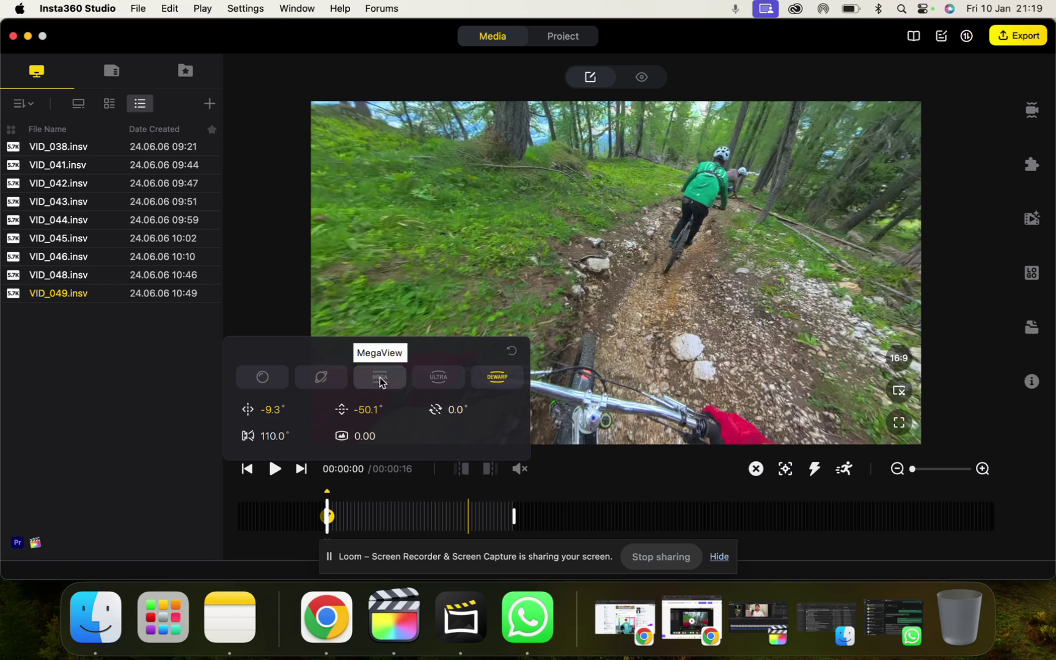
left_click(378, 371)
left_click_drag(578, 255, 571, 257)
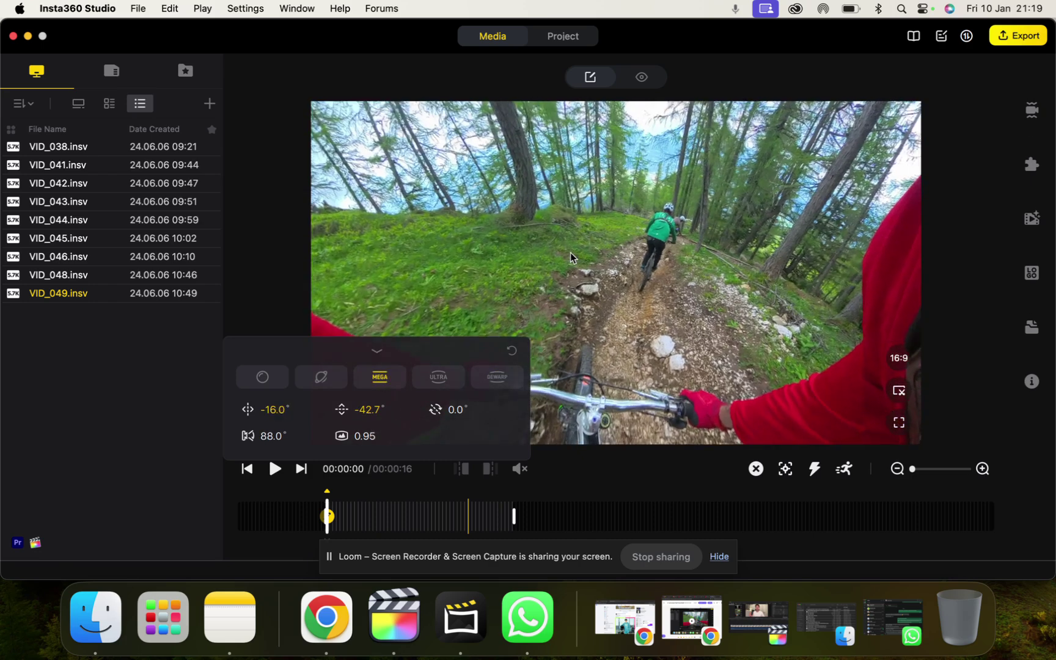
left_click(367, 435)
Set the first keyframe's distortion to 0.34, widen its FOV to 122.5°, and tilt slightly down.
type("0.34")
key("Return")
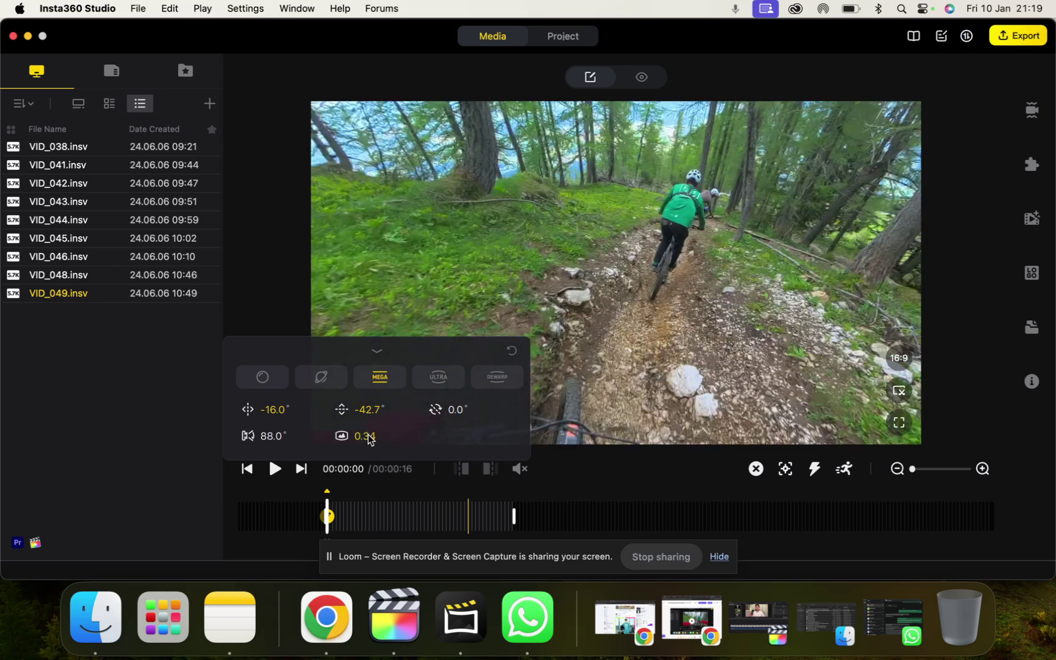
left_click_drag(270, 436, 306, 436)
left_click_drag(393, 436, 357, 432)
left_click_drag(530, 302, 492, 297)
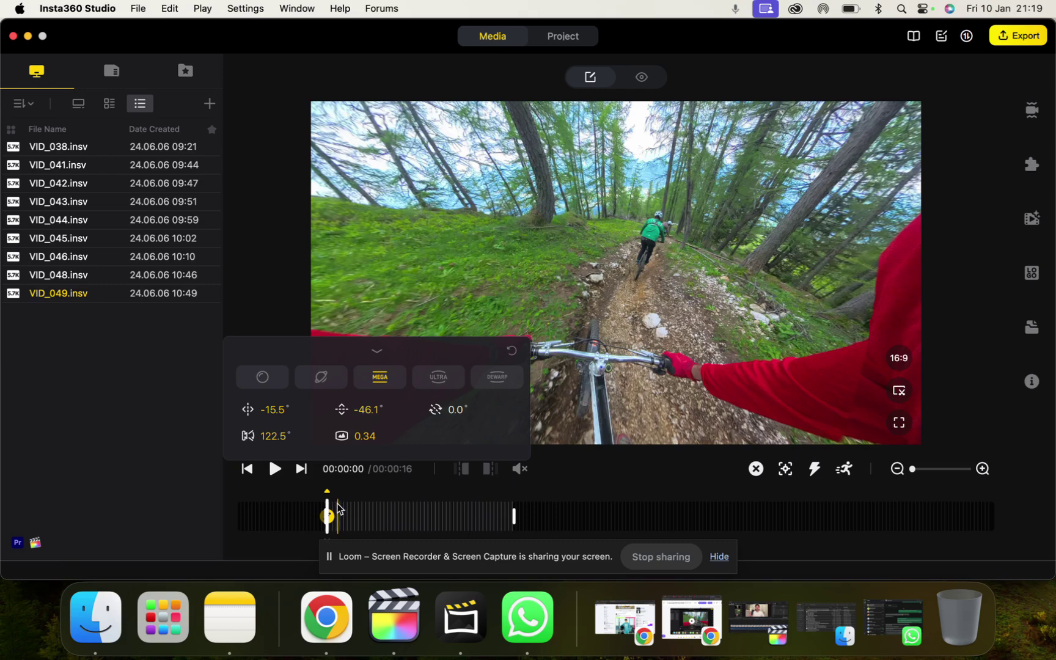
Pause at 00:00:03 and turn the view left and level to add a second keyframe.
left_click(276, 476)
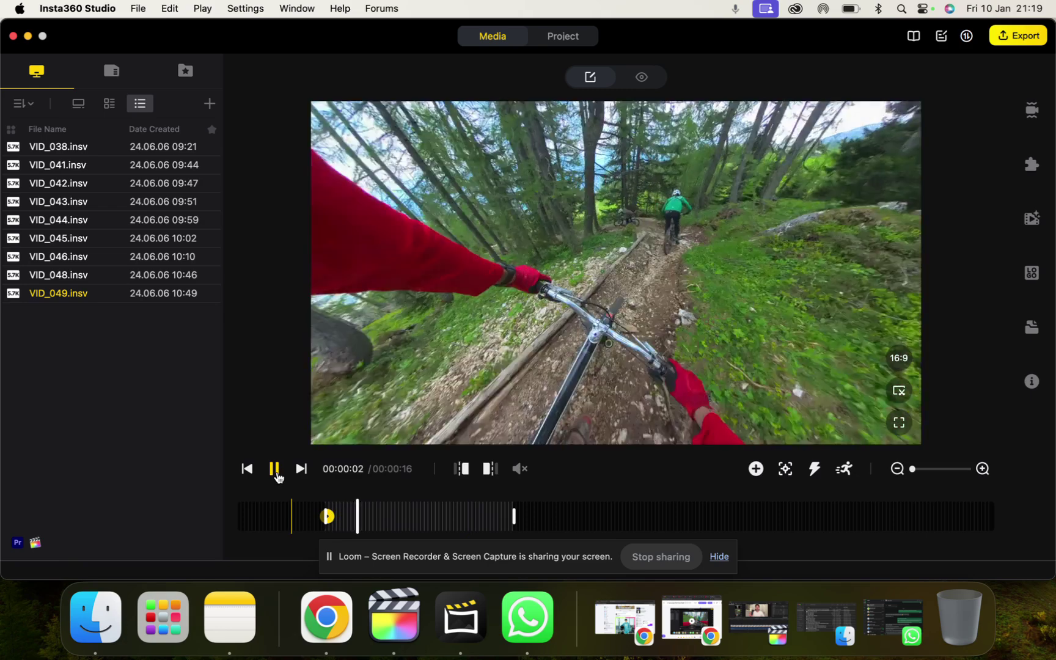
left_click(594, 325)
left_click_drag(618, 317, 492, 352)
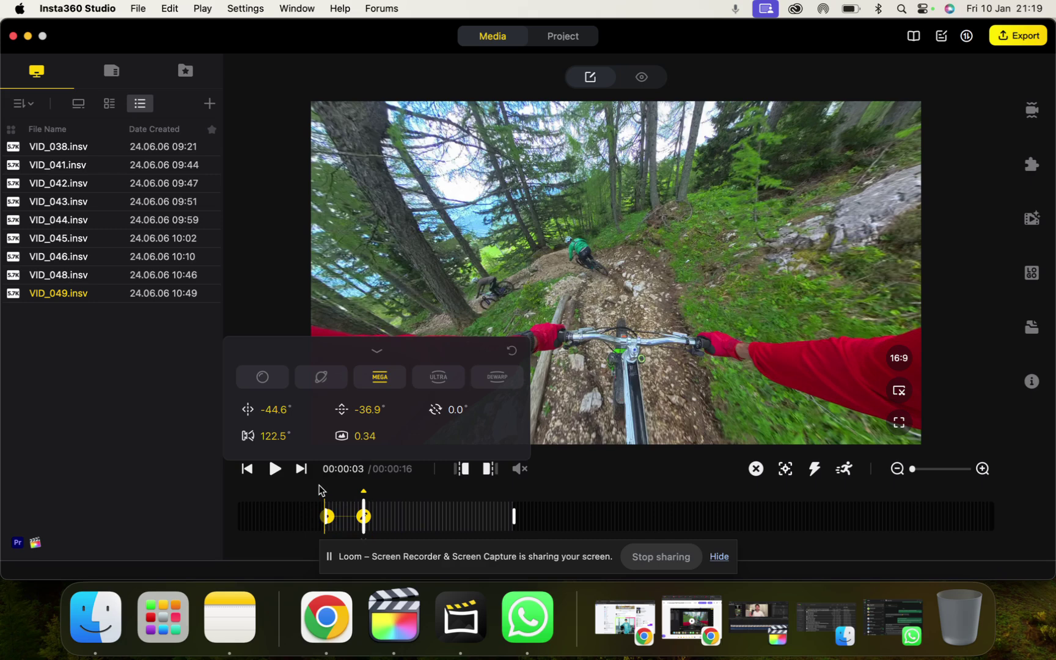
Collapse the view settings panel and replay the clip from the trim start.
left_click(376, 351)
left_click(247, 468)
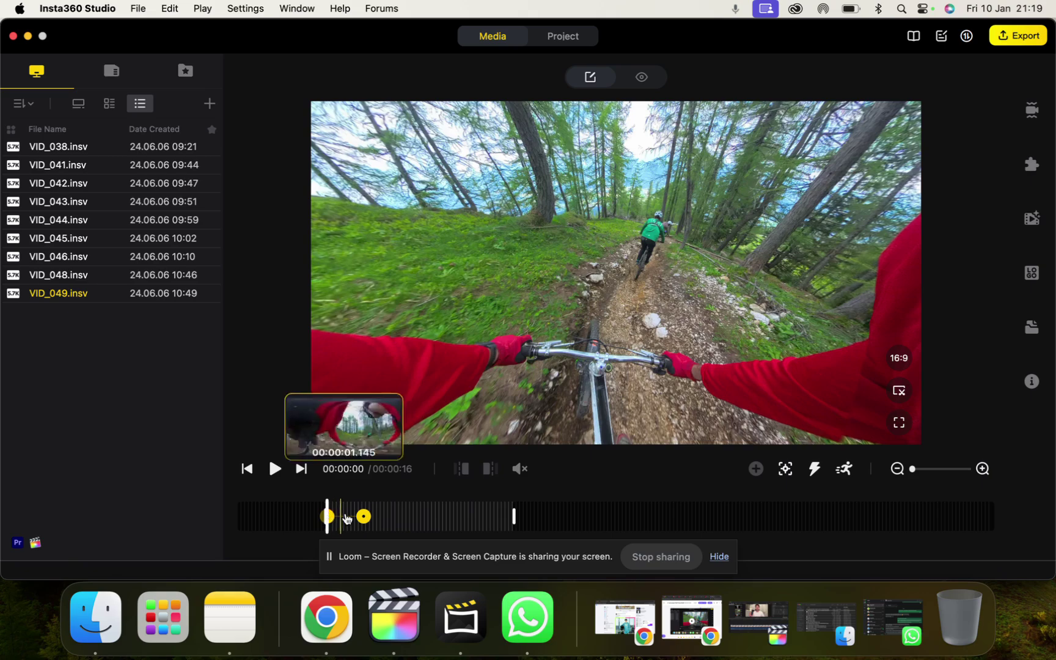
left_click(273, 468)
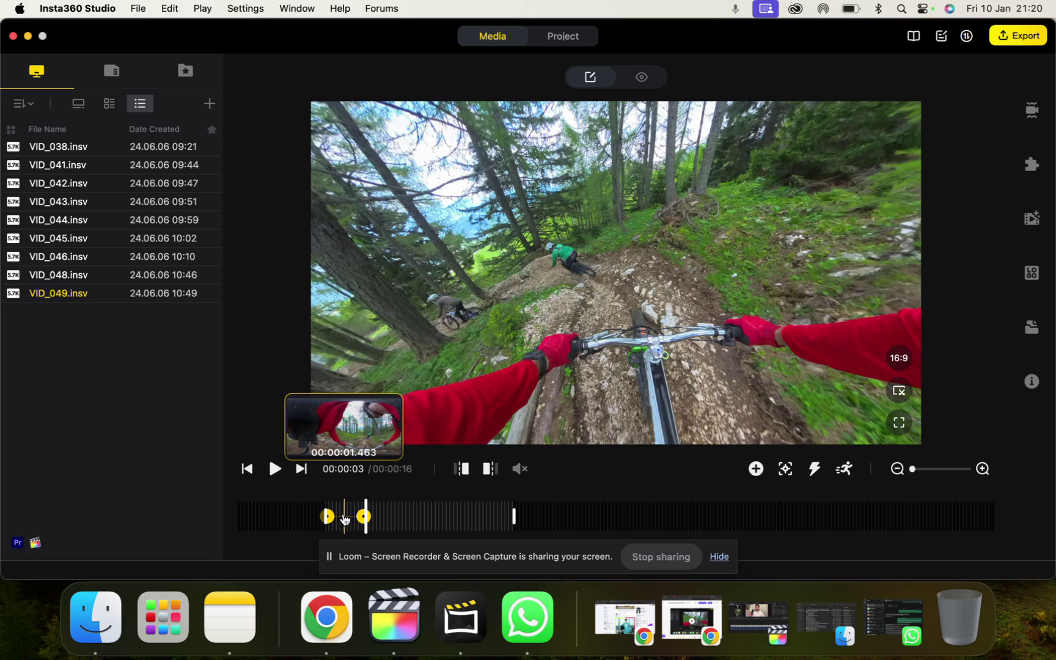
Apply the linear easing curve between the two keyframes and collapse the curve choices.
left_click(346, 518)
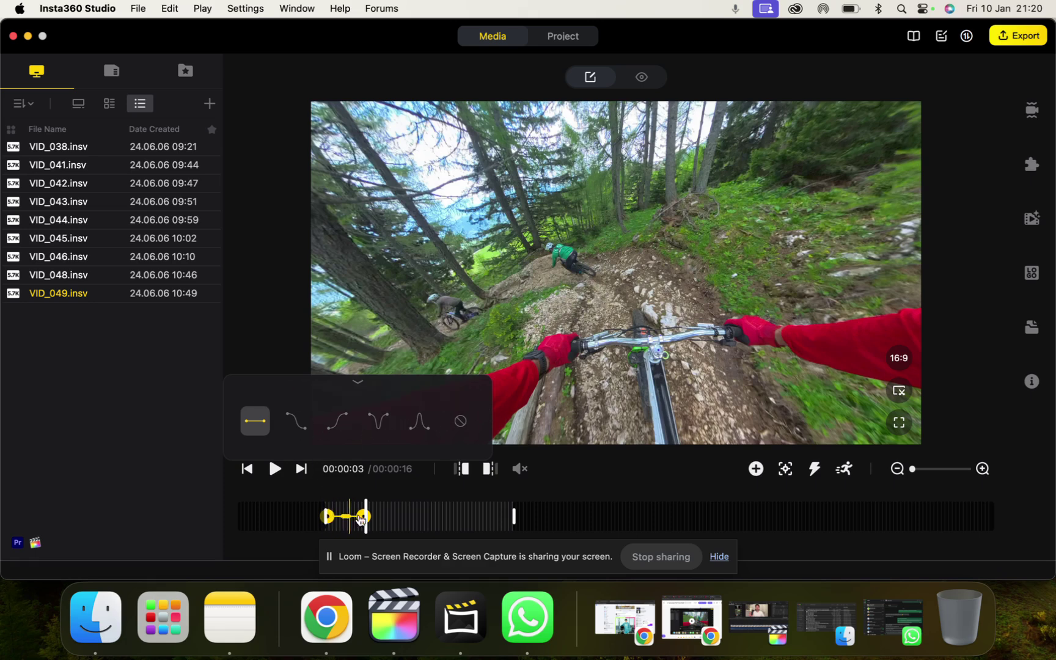
left_click(355, 383)
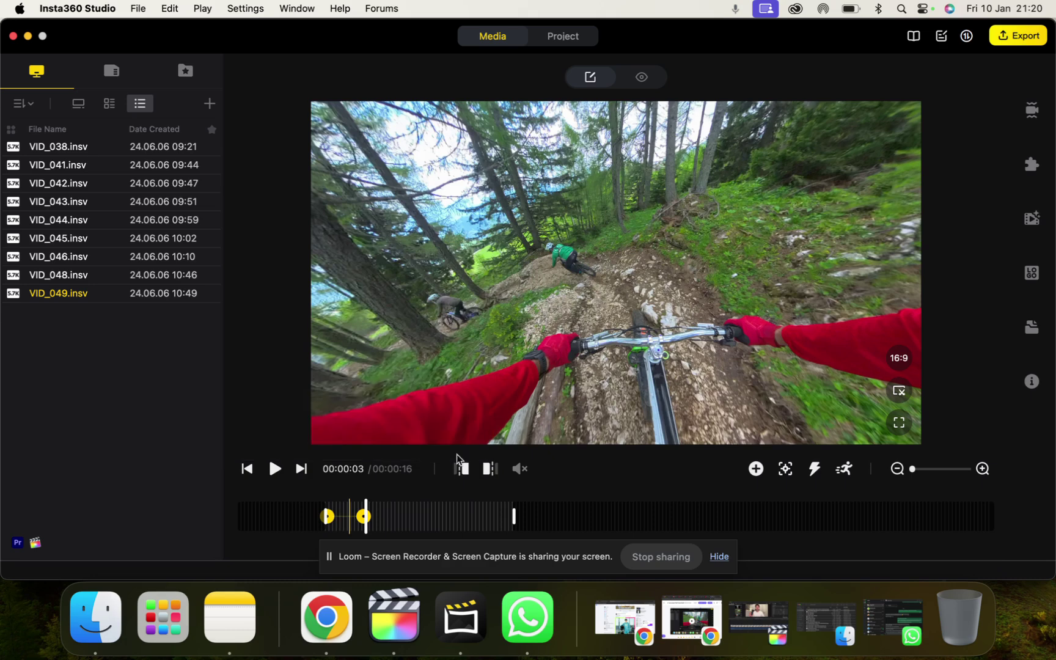
At 00:00:05, aim the view forward down the trail (pan 4.7°, tilt -46.2°) as a third keyframe.
left_click(396, 517)
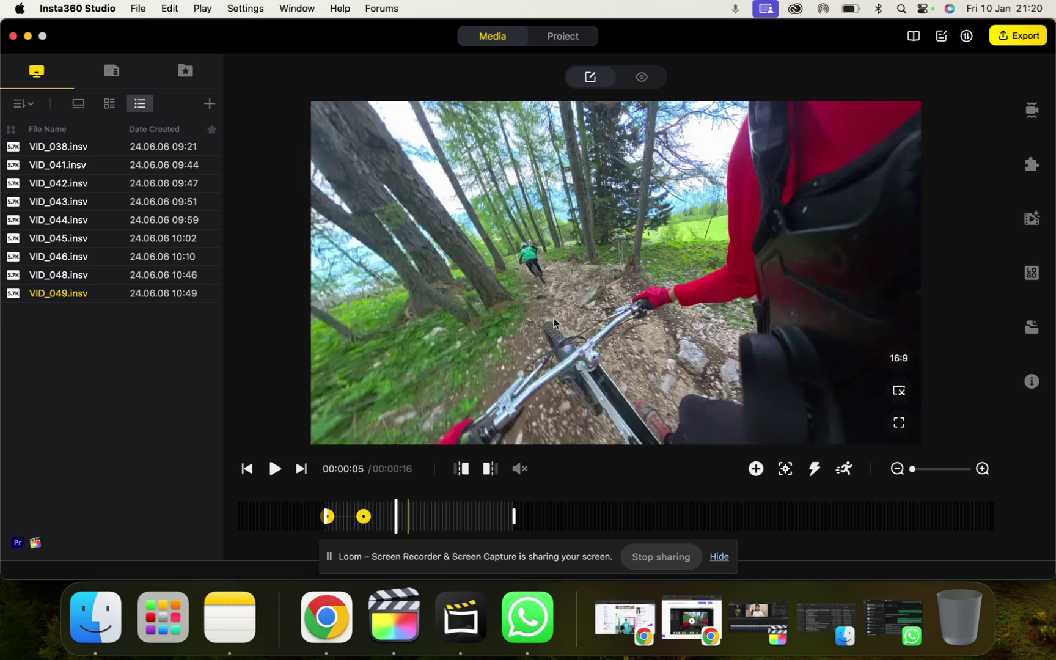
left_click_drag(554, 318, 762, 263)
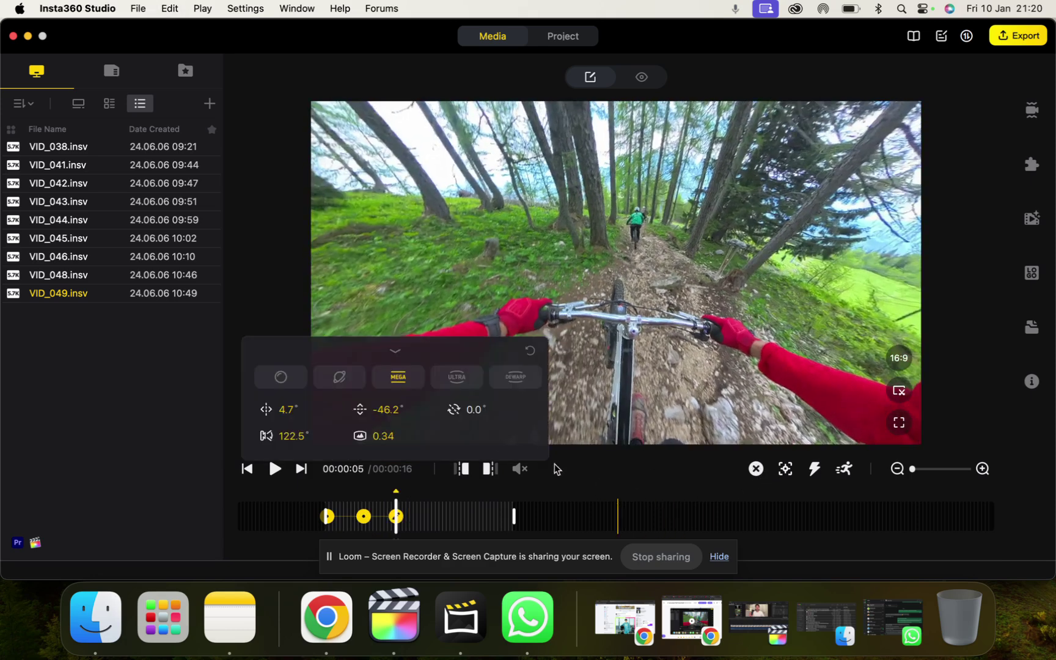
left_click(395, 349)
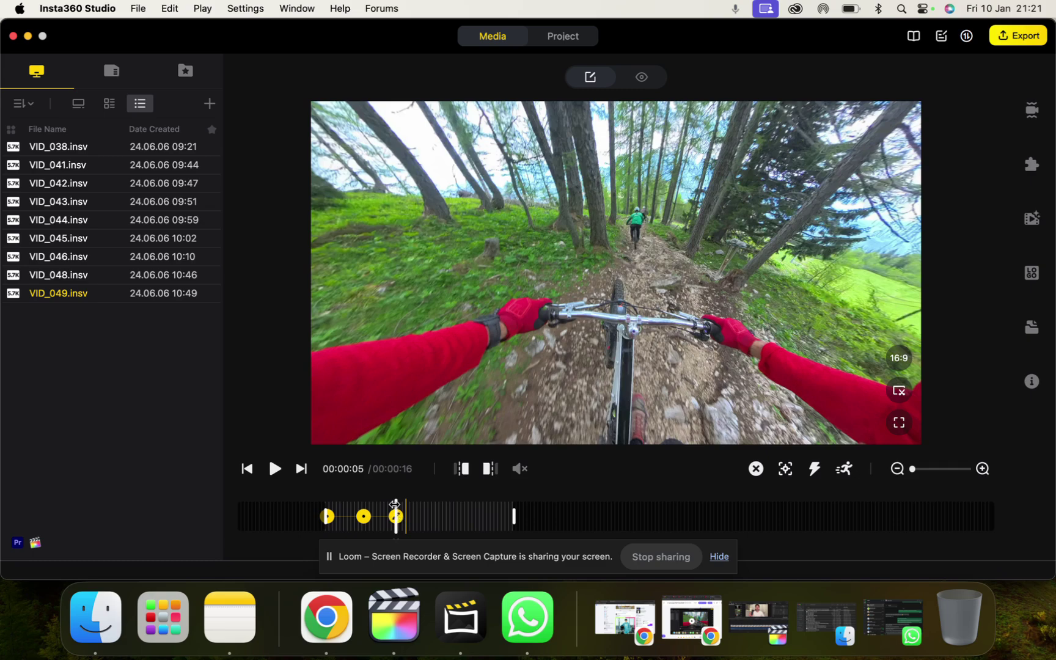
left_click_drag(396, 508, 380, 520)
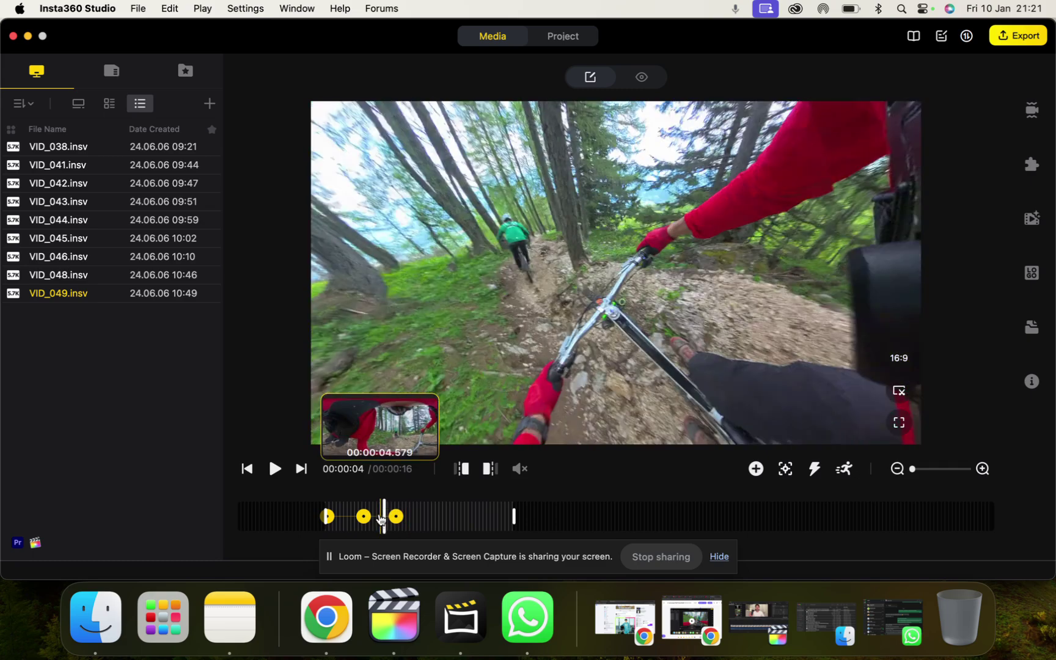
Turn on the Motion ND effect for the clip.
left_click(847, 470)
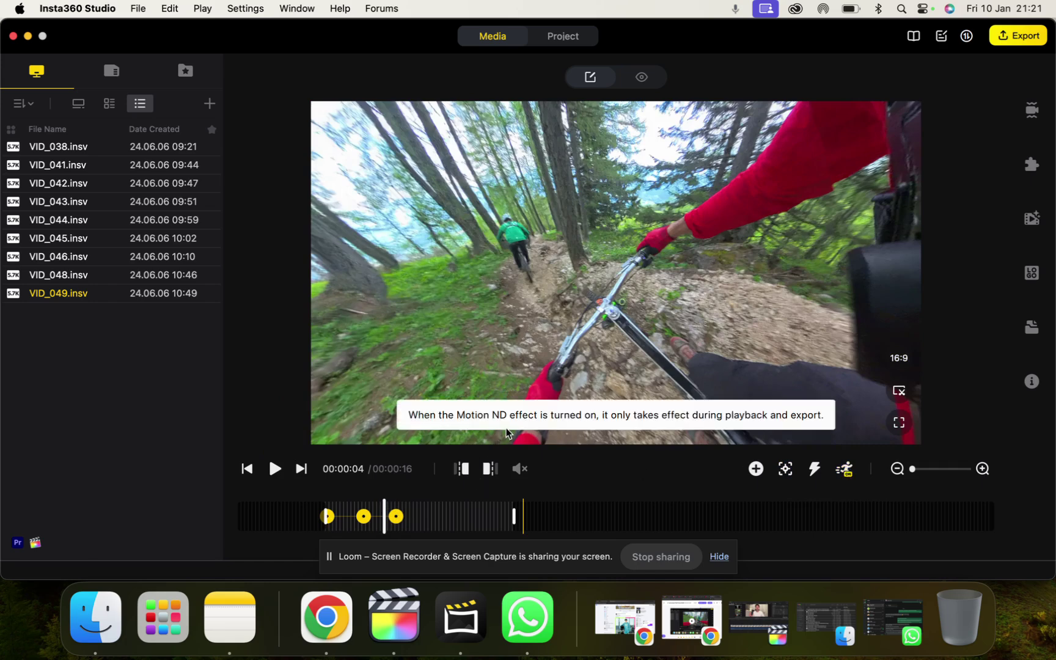
left_click(383, 517)
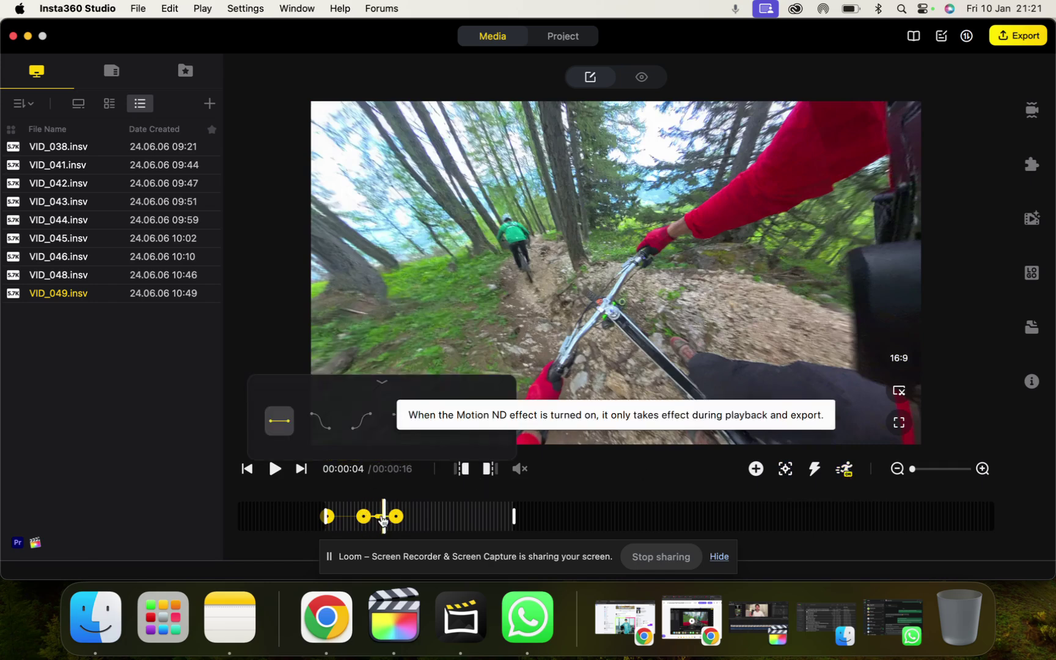
left_click(843, 470)
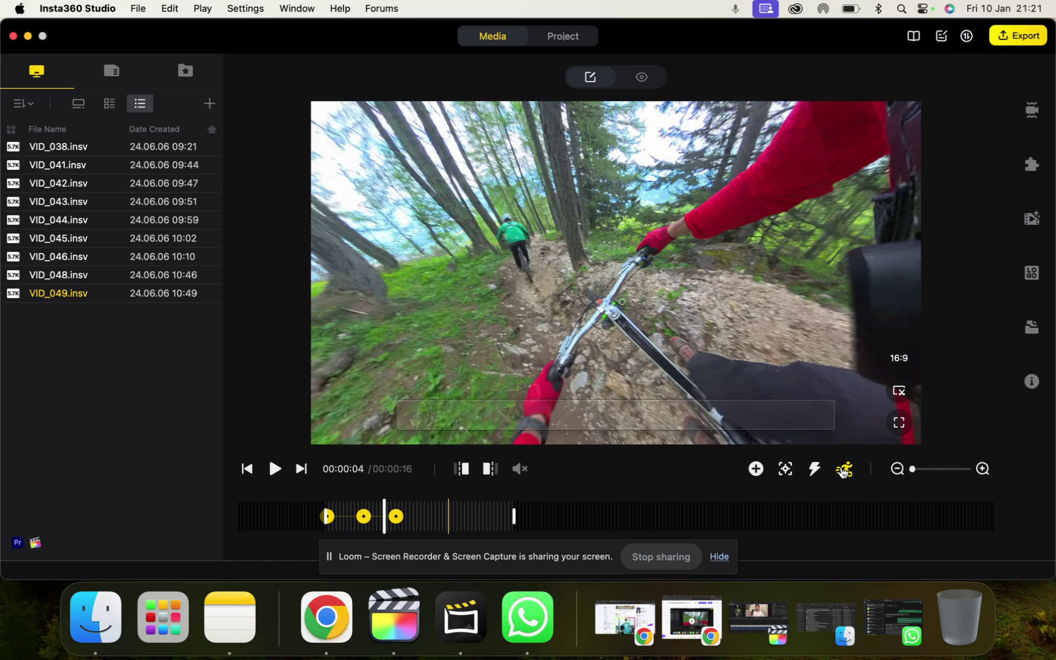
Lower Motion ND Spread and Intensity to 5 each in the Media Processing panel.
left_click(1033, 162)
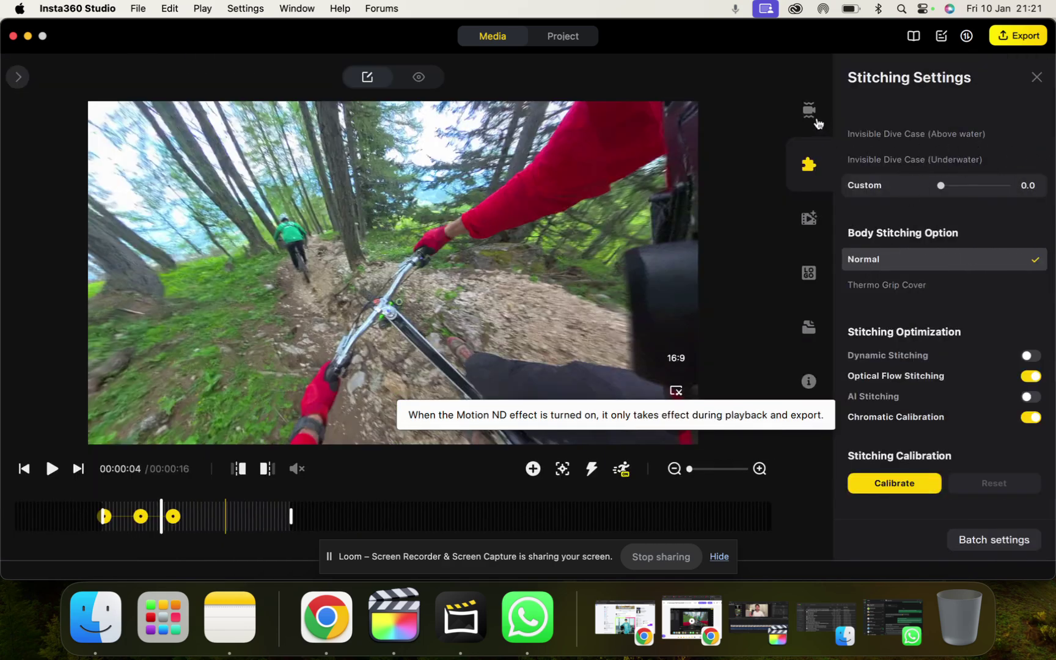
left_click(816, 119)
left_click(817, 217)
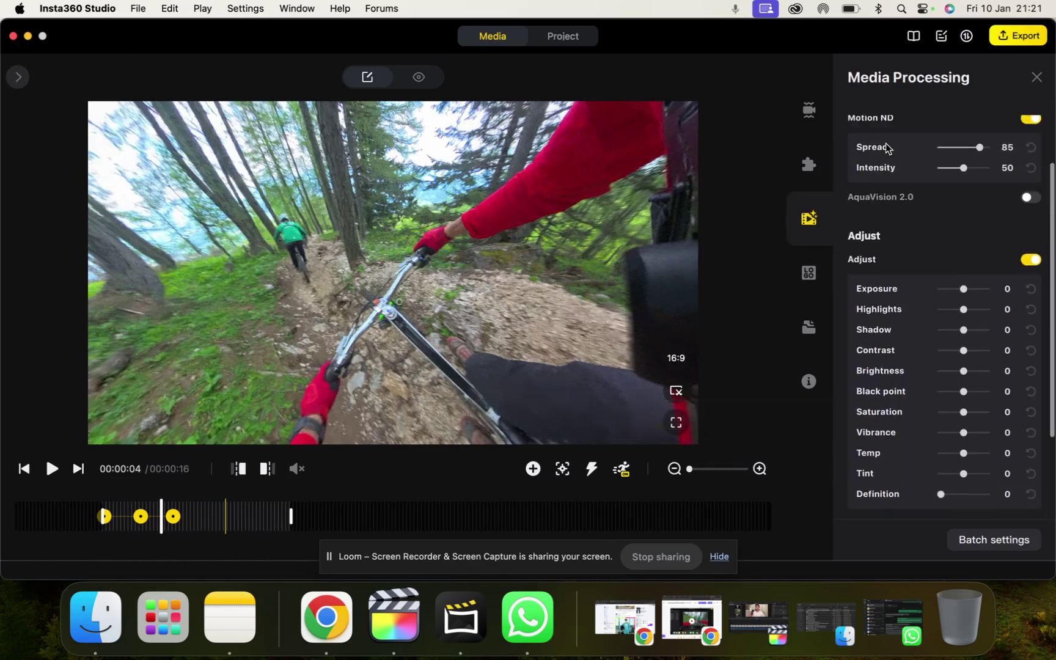
scroll(887, 148, "up", 2)
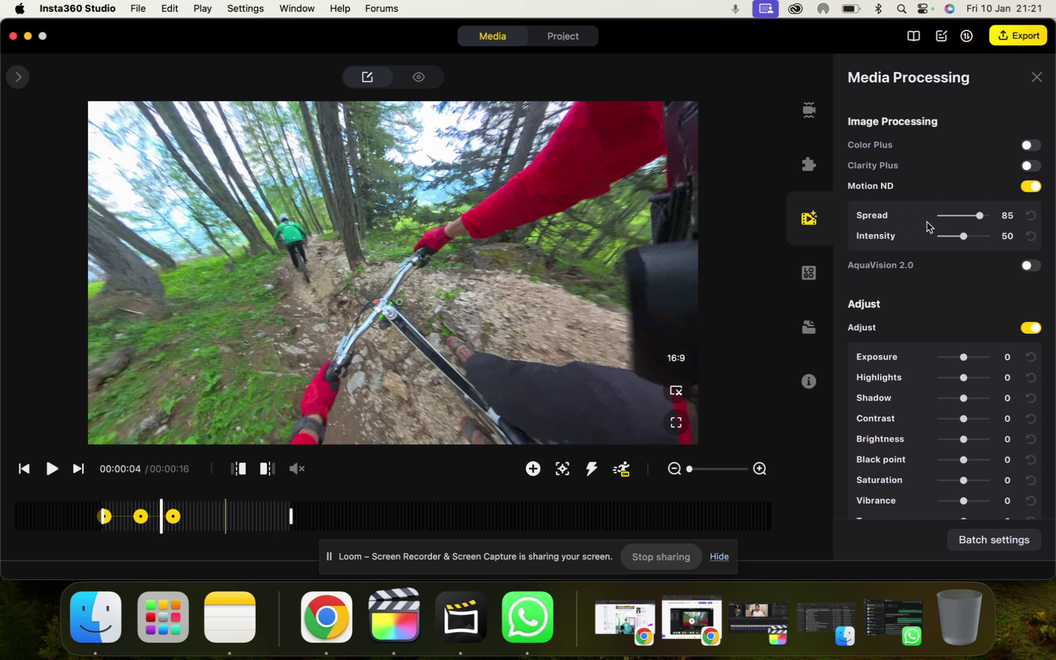
left_click(945, 215)
left_click_drag(960, 235, 942, 238)
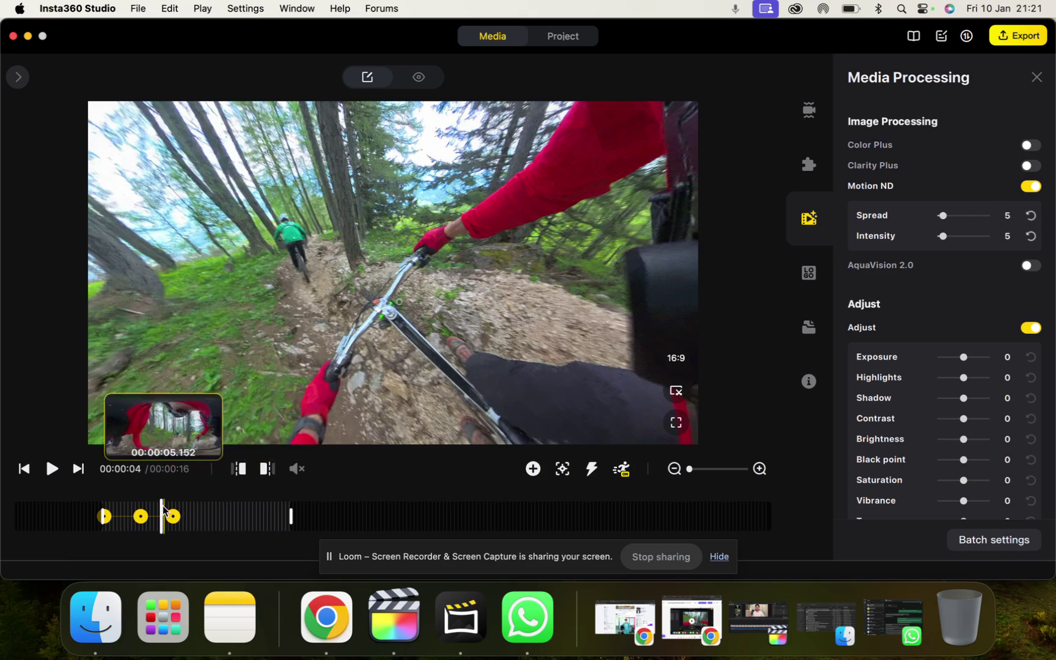
Preview from the clip start with Motion ND Spread and Intensity raised to about 60.
left_click_drag(161, 505, 88, 507)
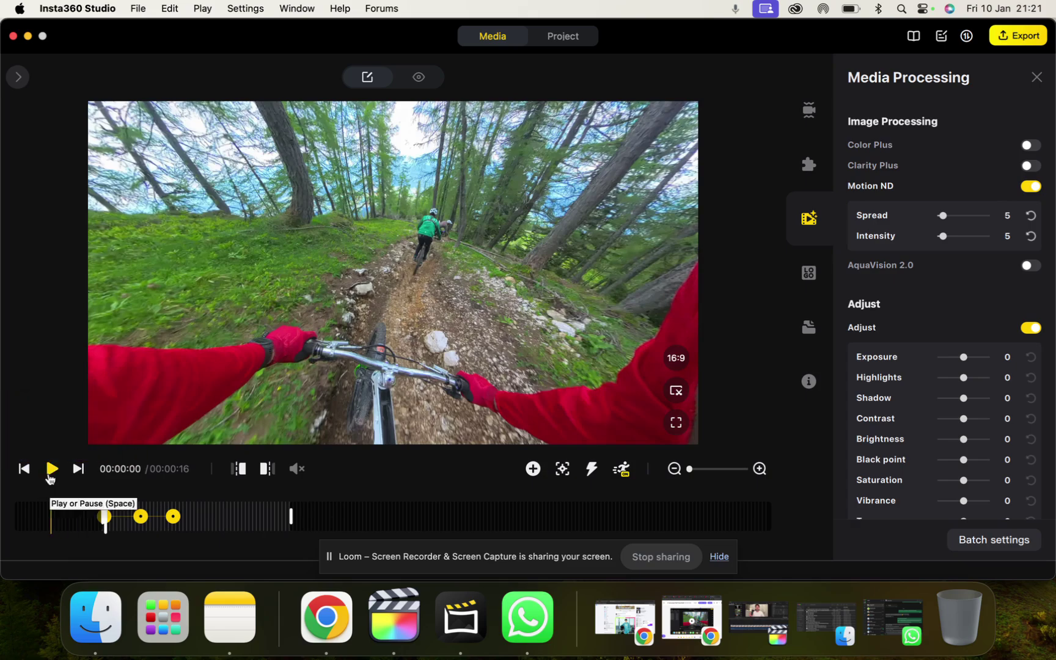
left_click(52, 469)
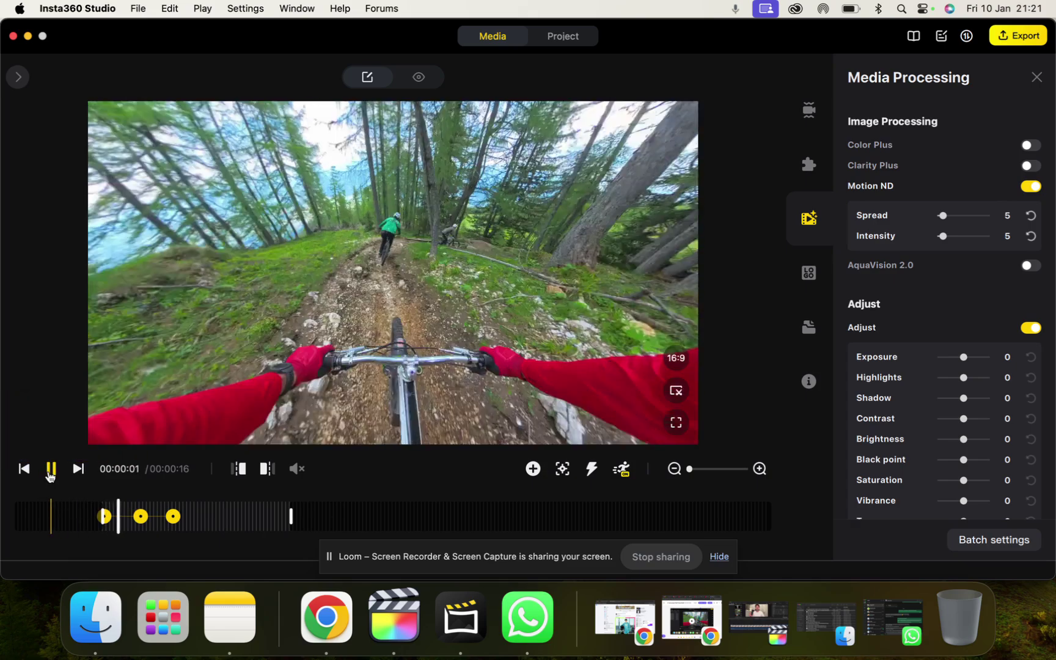
key("space")
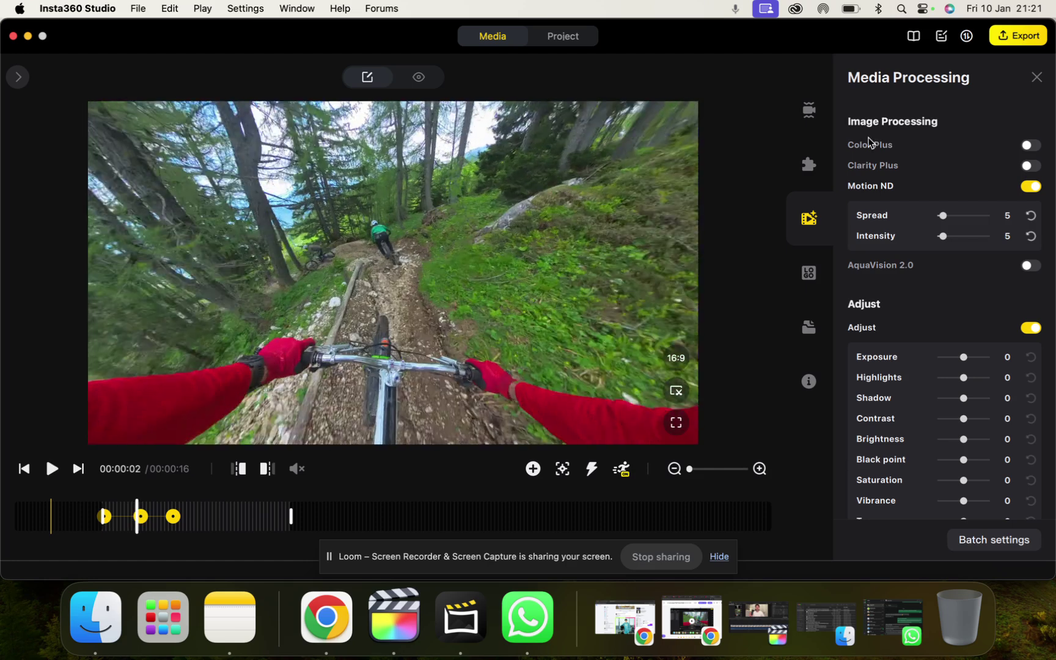
left_click_drag(944, 215, 969, 241)
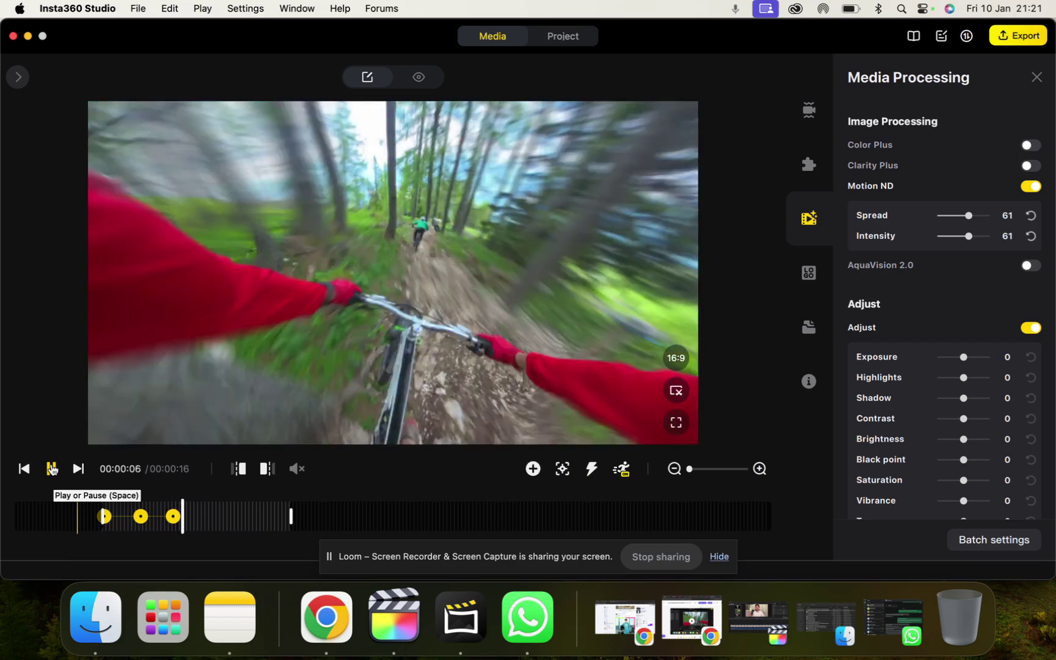
left_click(52, 469)
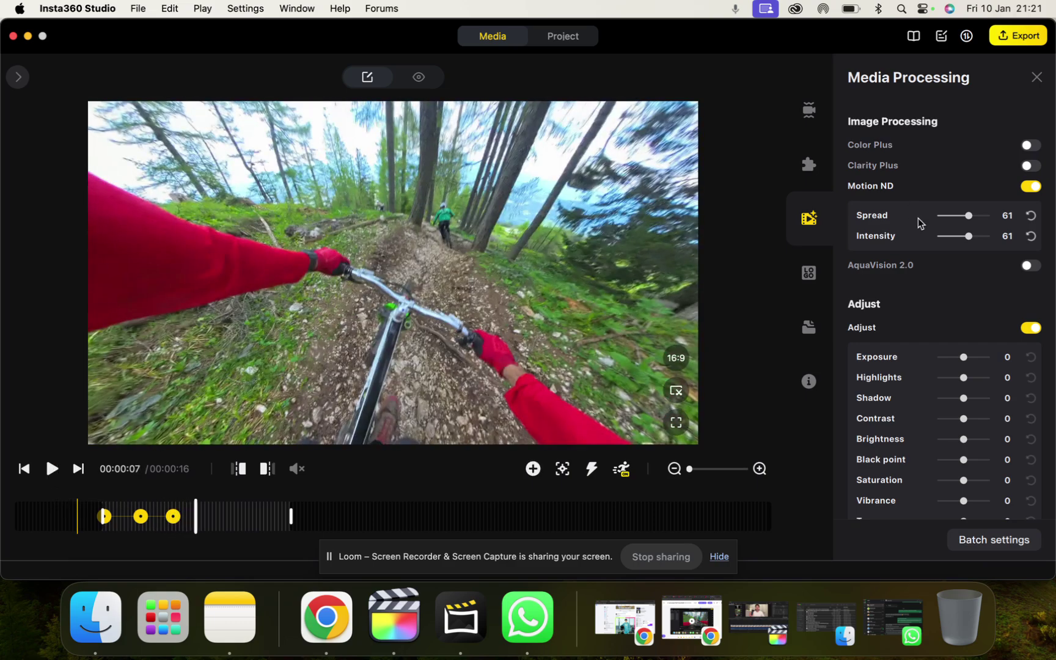
Set Motion ND Spread and Intensity to 19 each and return to the clip start.
left_click_drag(958, 215, 950, 216)
left_click(950, 233)
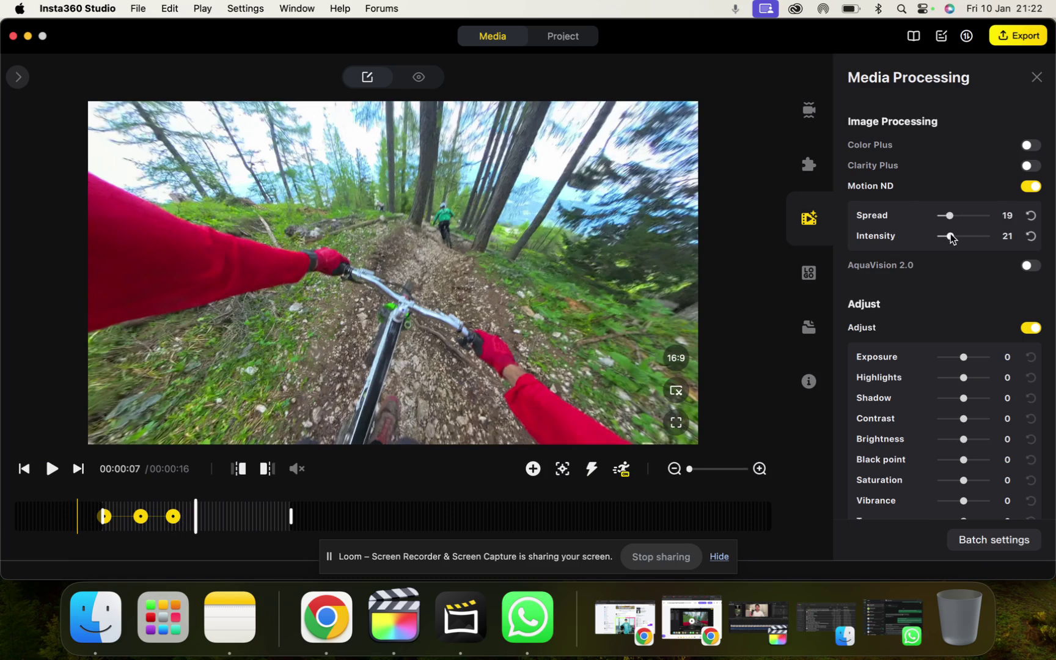
left_click(24, 469)
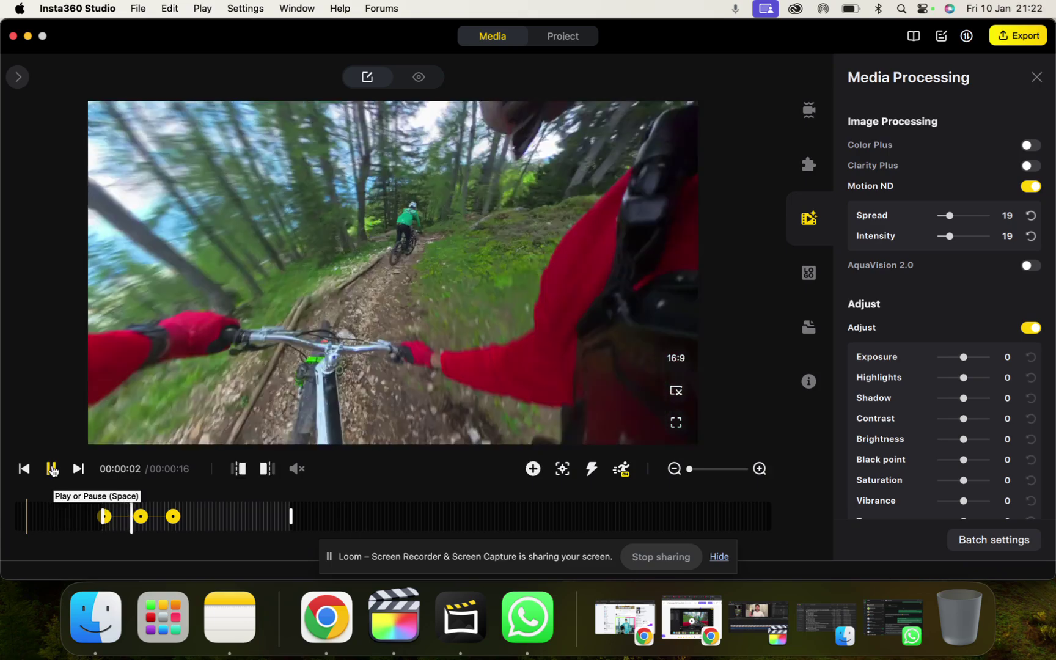
Settle Motion ND at Spread 40 and Intensity 11 while replaying from the start.
left_click(52, 469)
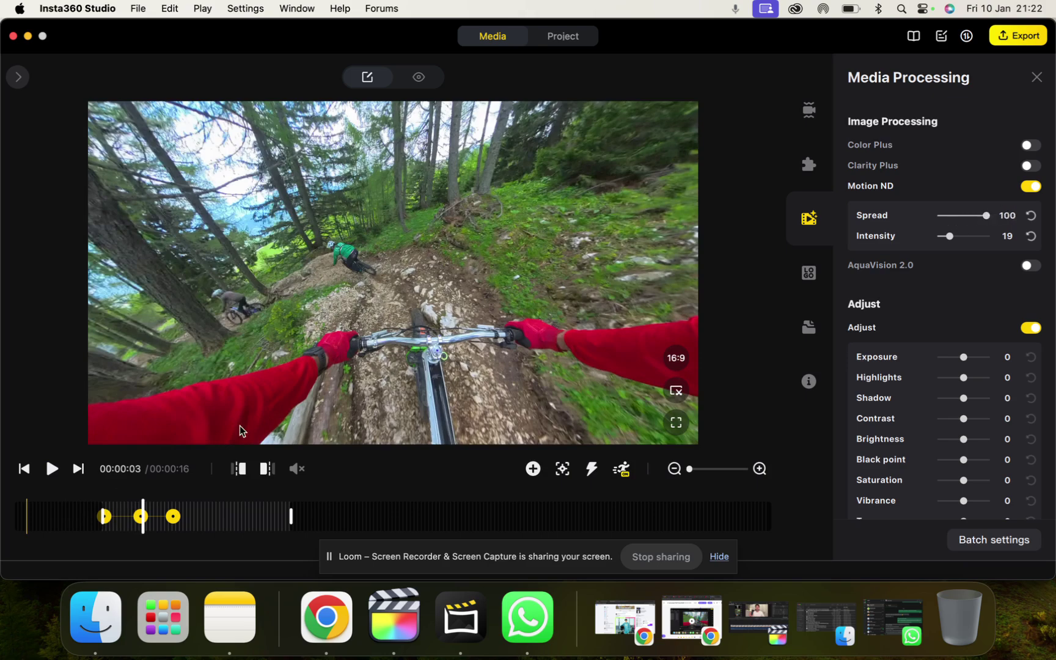
left_click(24, 469)
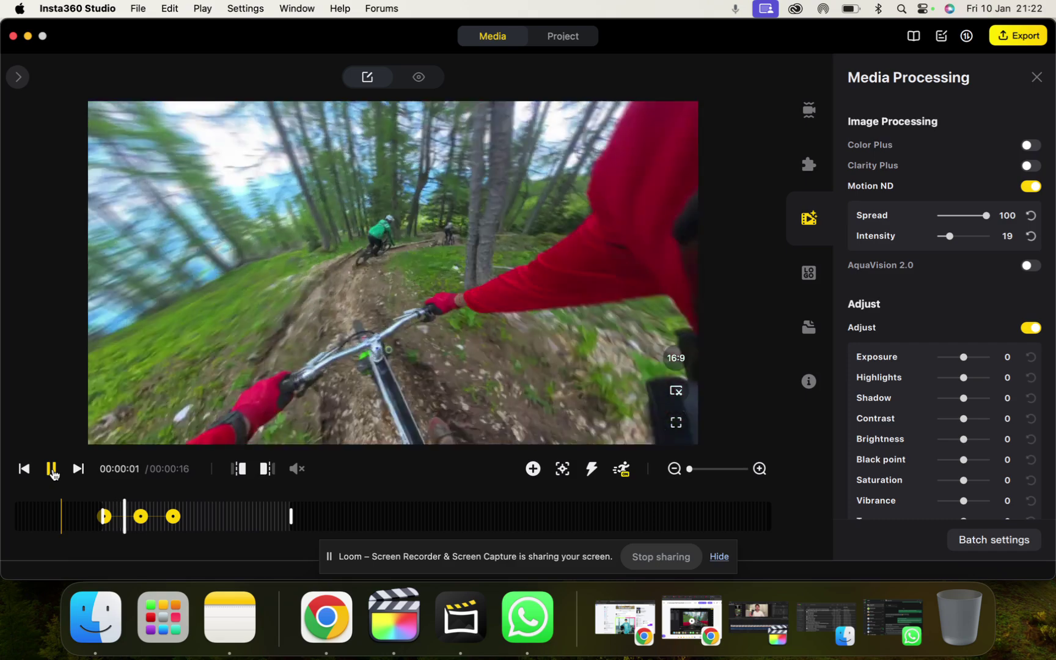
left_click(52, 469)
left_click_drag(983, 215, 941, 217)
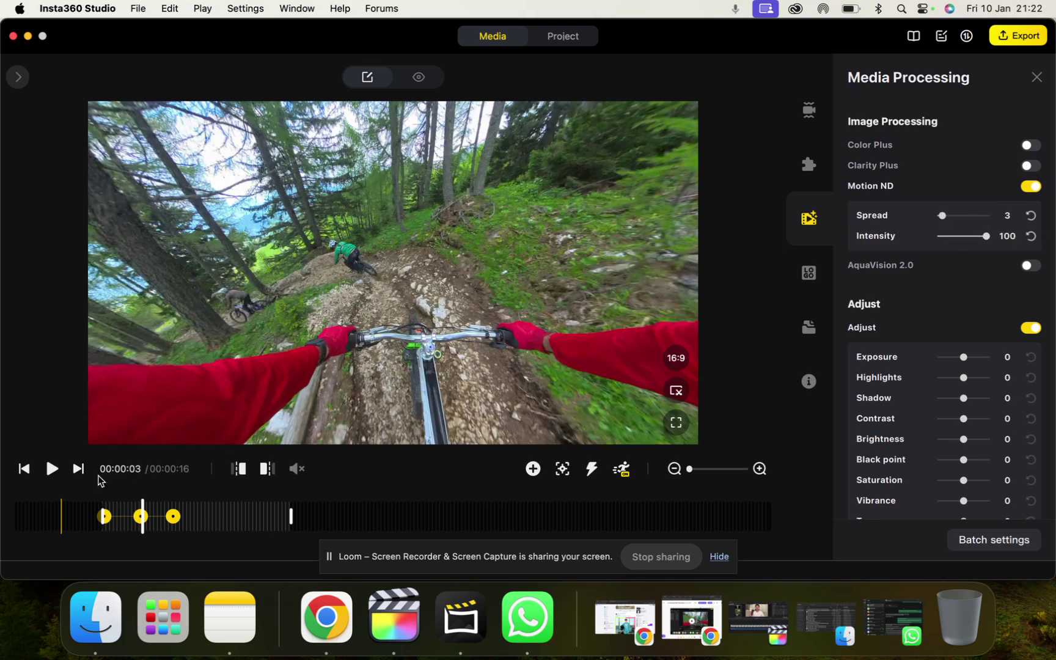
left_click(25, 470)
left_click(52, 469)
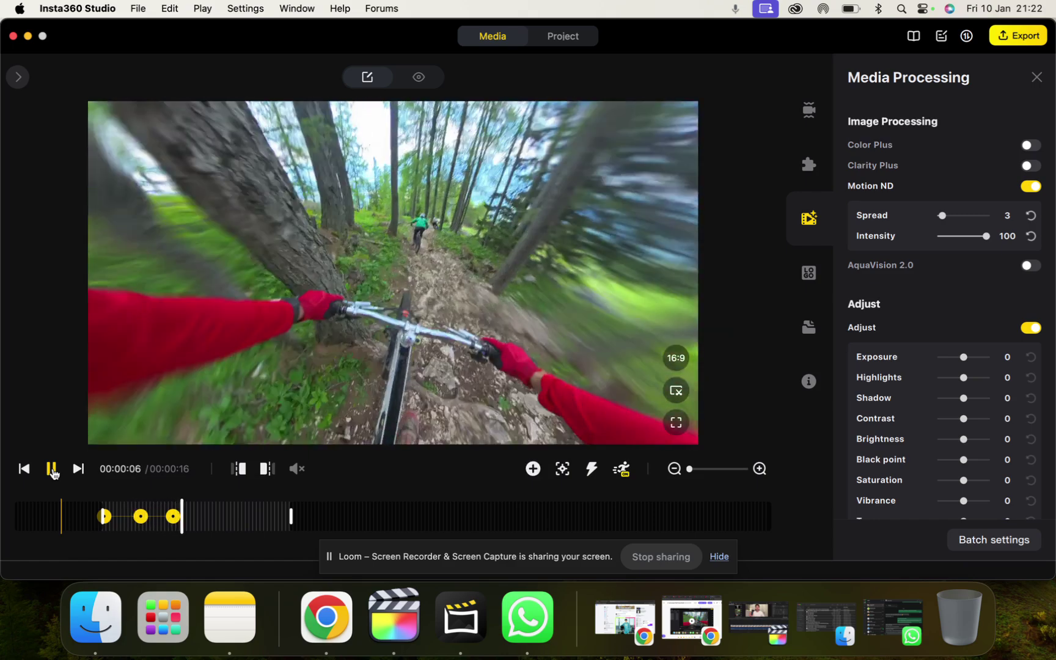
left_click(53, 470)
left_click(24, 469)
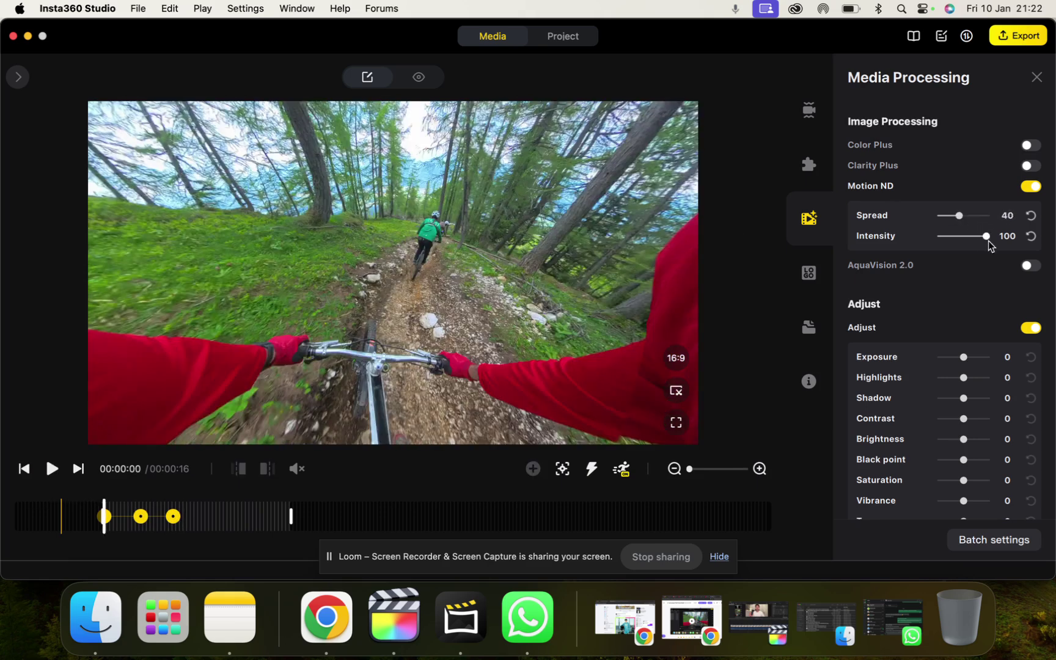
left_click_drag(985, 241, 946, 239)
Play to 00:00:08 and level the view with the handlebars centred.
left_click(50, 469)
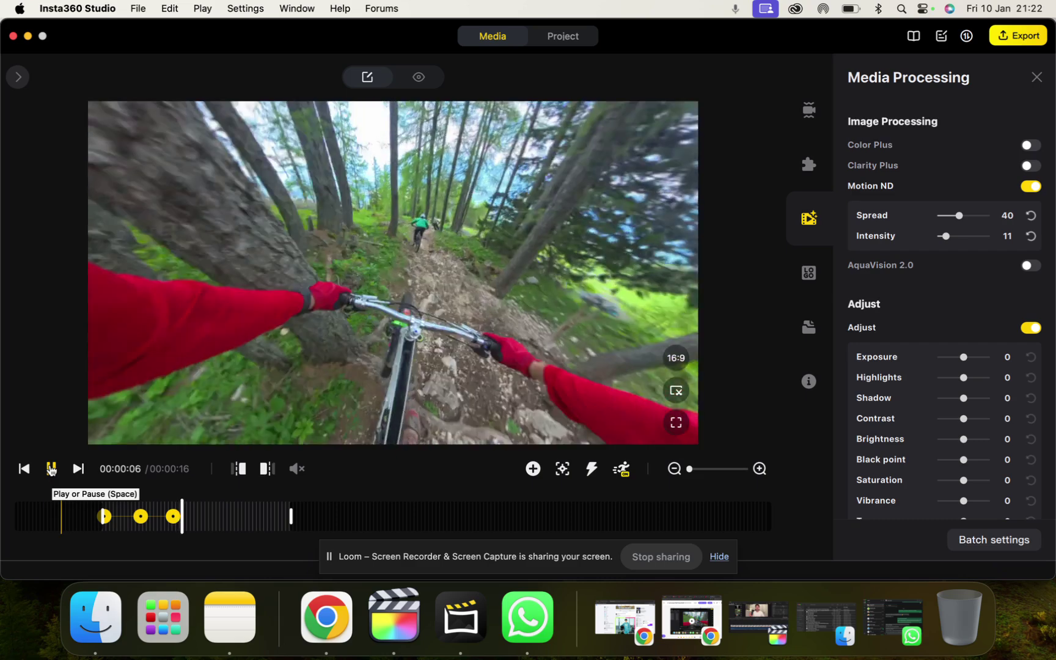
left_click(52, 469)
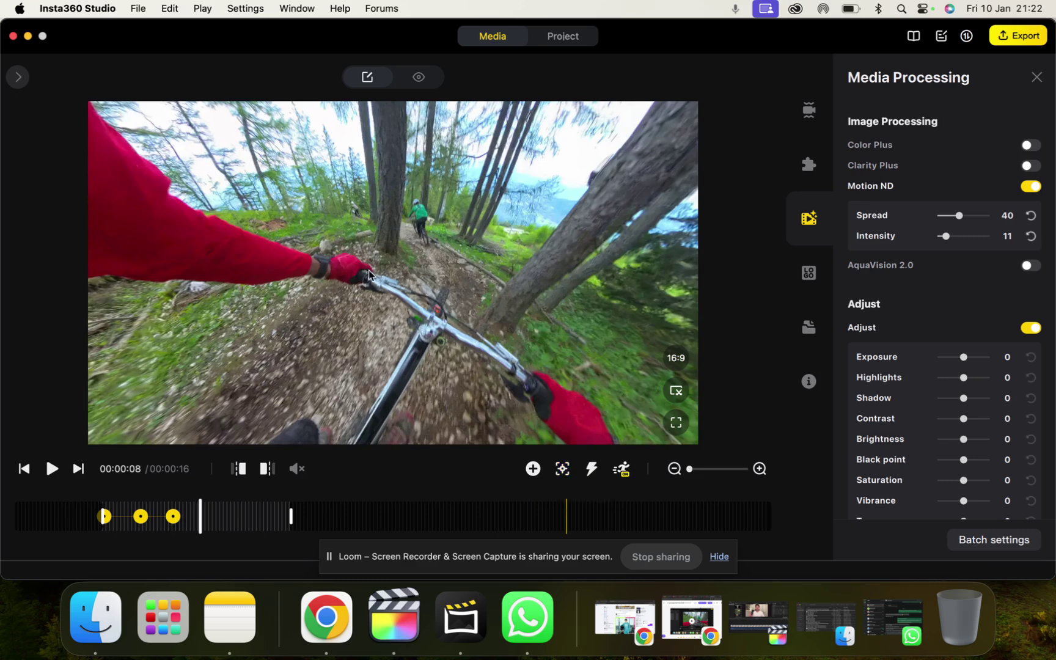
left_click_drag(347, 283, 299, 295)
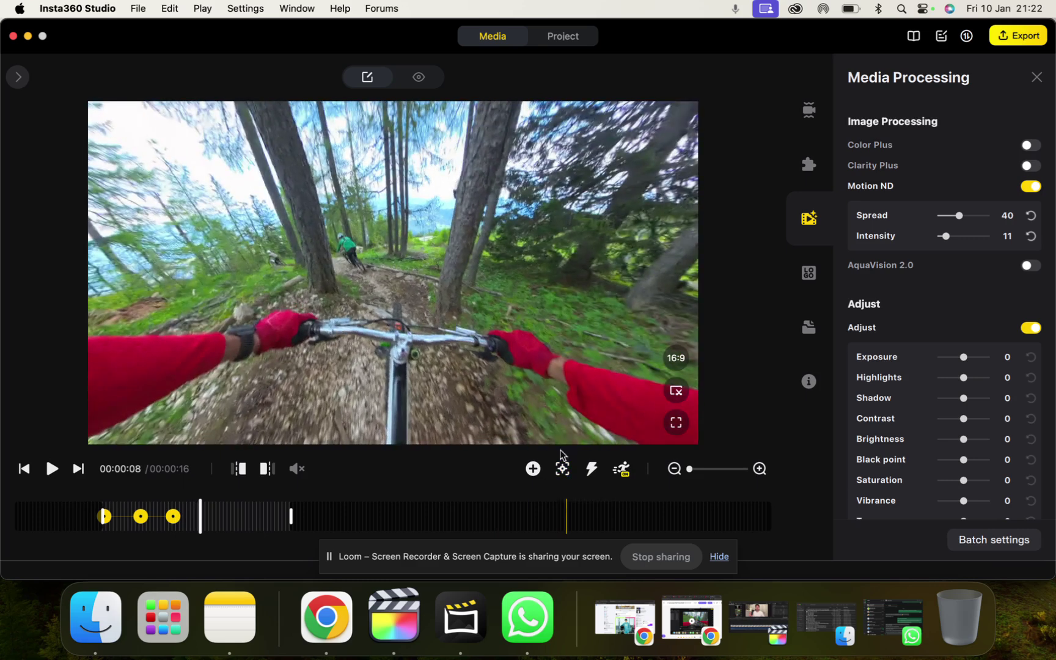
Pick the green-jersey rider ahead as the Deep Track target and start tracking.
left_click(562, 470)
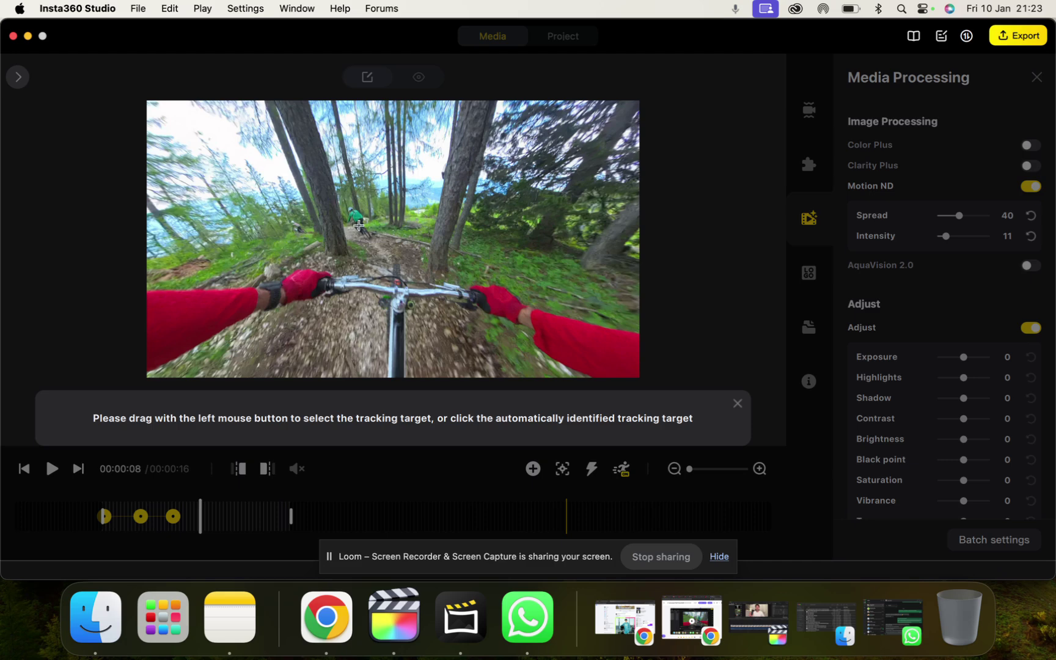
left_click(380, 245)
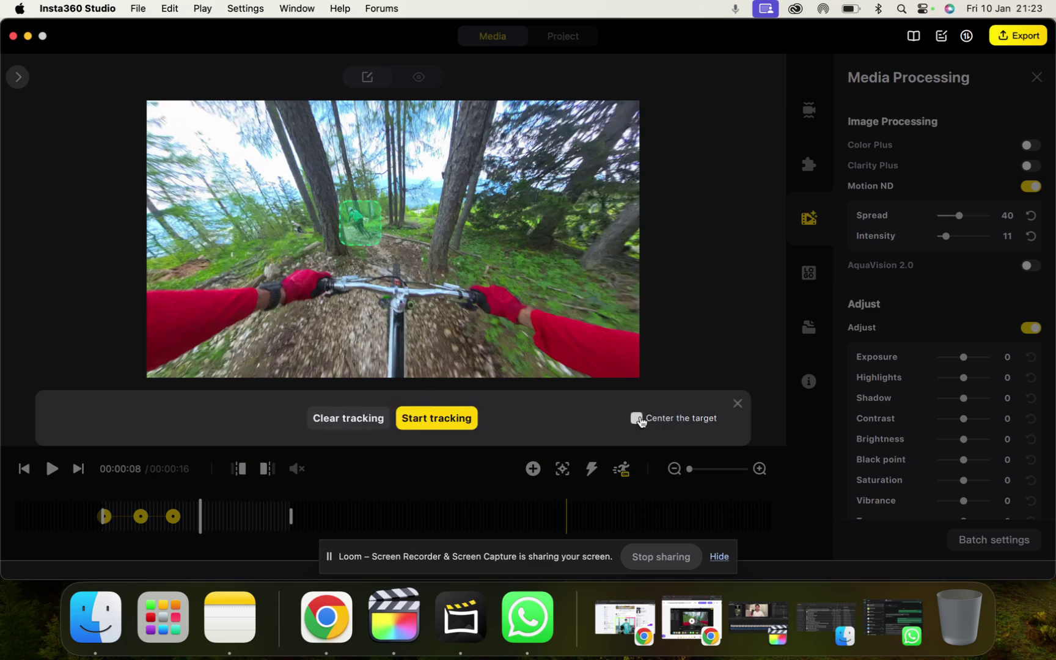
left_click(419, 423)
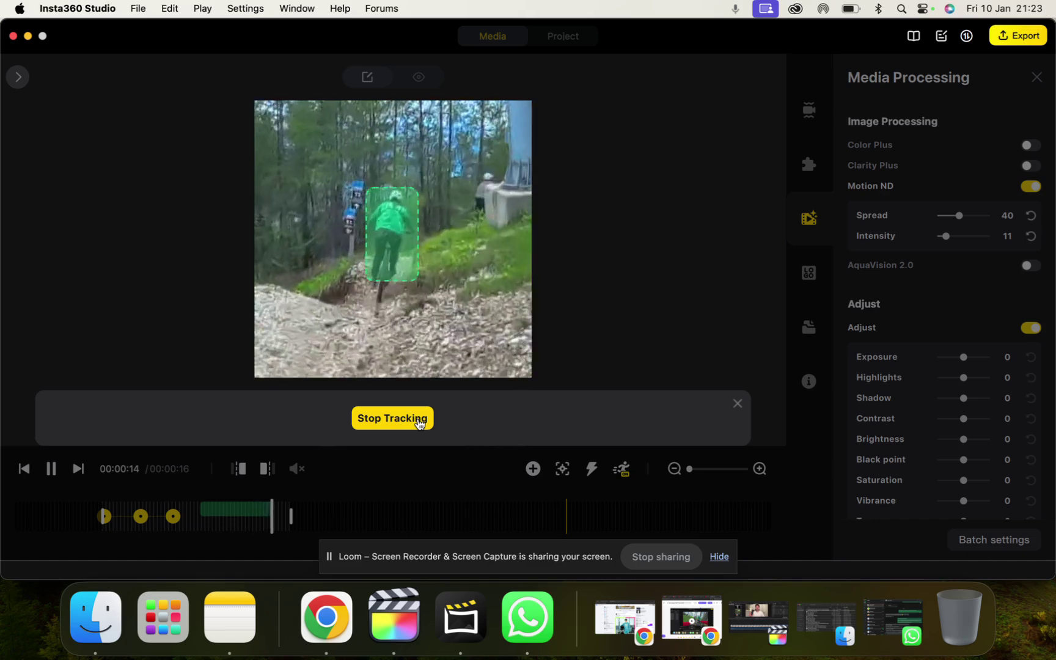
Stop tracking the rider and play the clip back from the 6-second mark.
left_click(413, 422)
left_click_drag(273, 510, 179, 502)
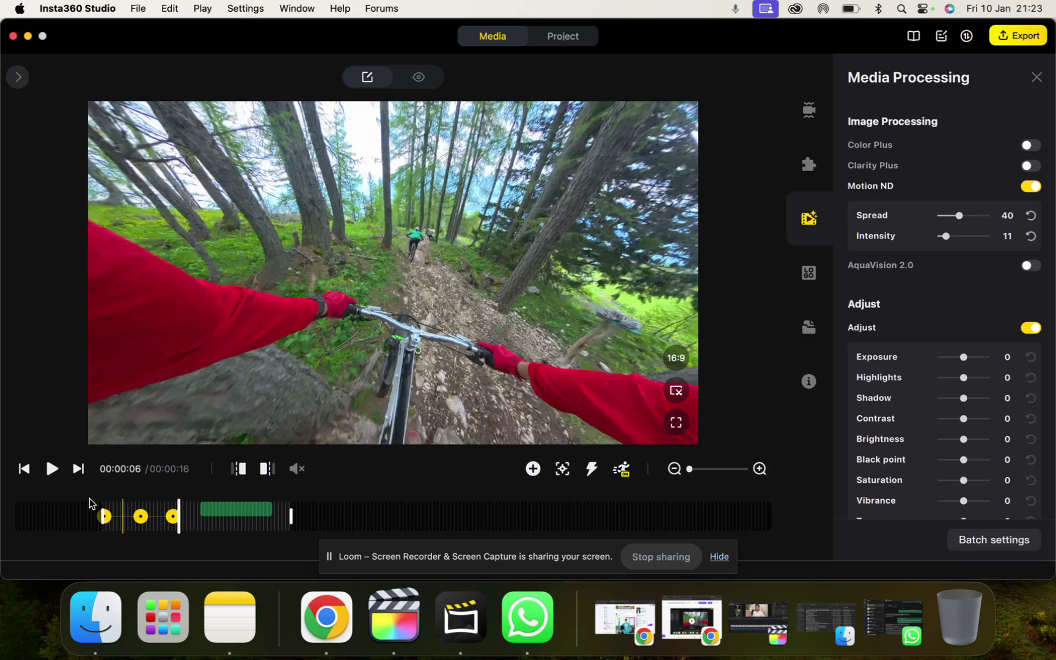
left_click(52, 469)
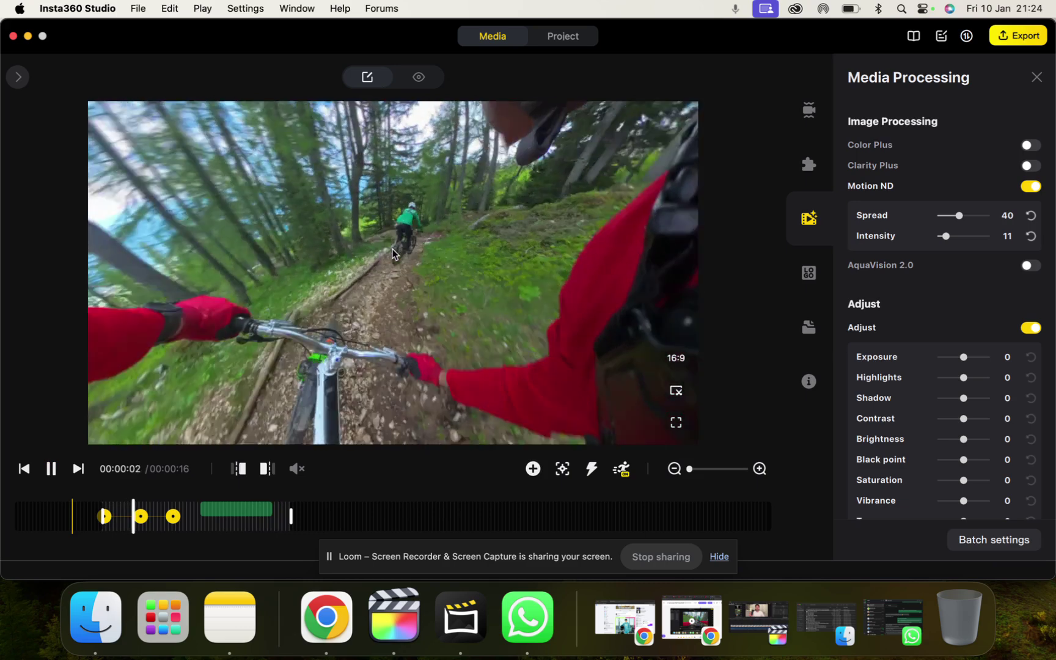
key("space")
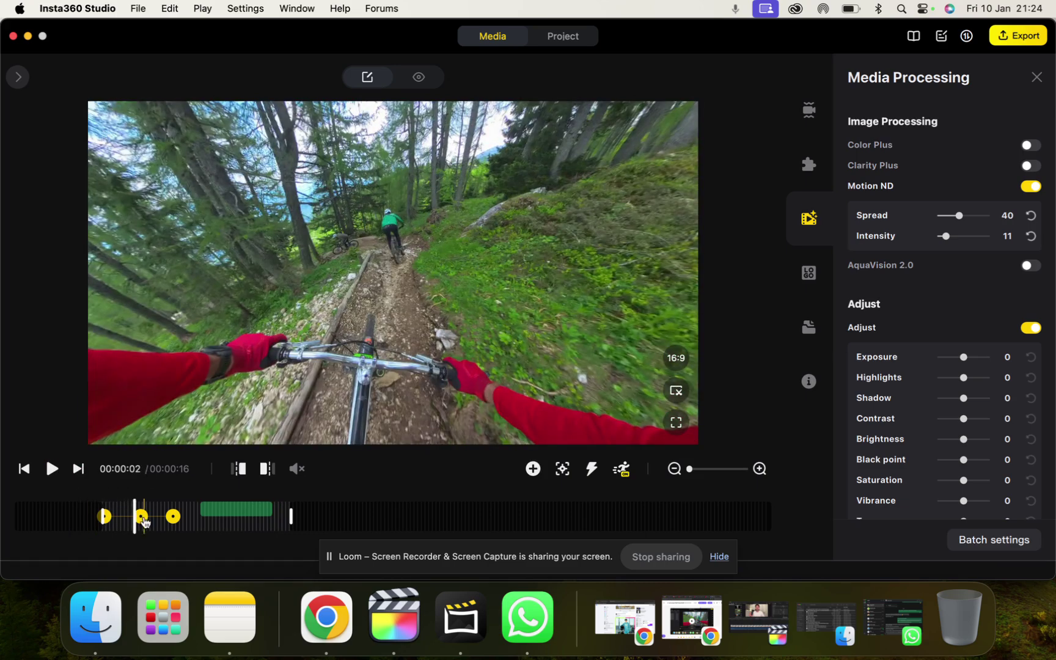
Delete the reframing keyframes at 00:00:03 and 00:00:05.
left_click(141, 518)
left_click(143, 539)
left_click(171, 519)
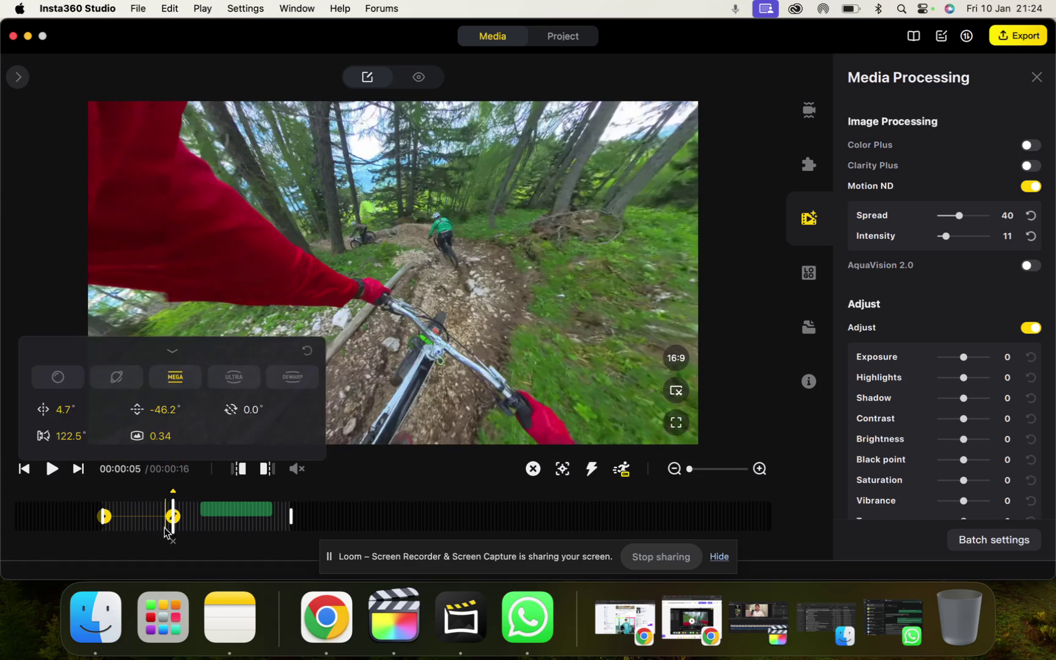
left_click(173, 541)
Remove the earlier green Deep Track segment from the timeline.
left_click(204, 517)
left_click_drag(206, 502, 214, 503)
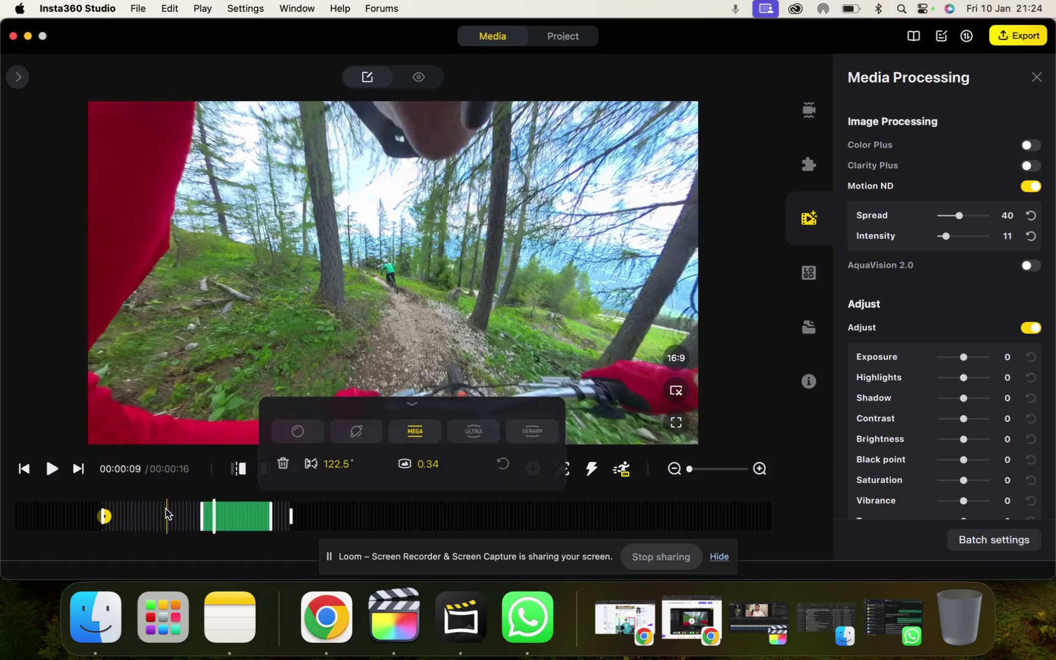
left_click(227, 517)
From 00:00:00, target the green-jersey rider with Deep Track, track briefly, then stop.
left_click(111, 517)
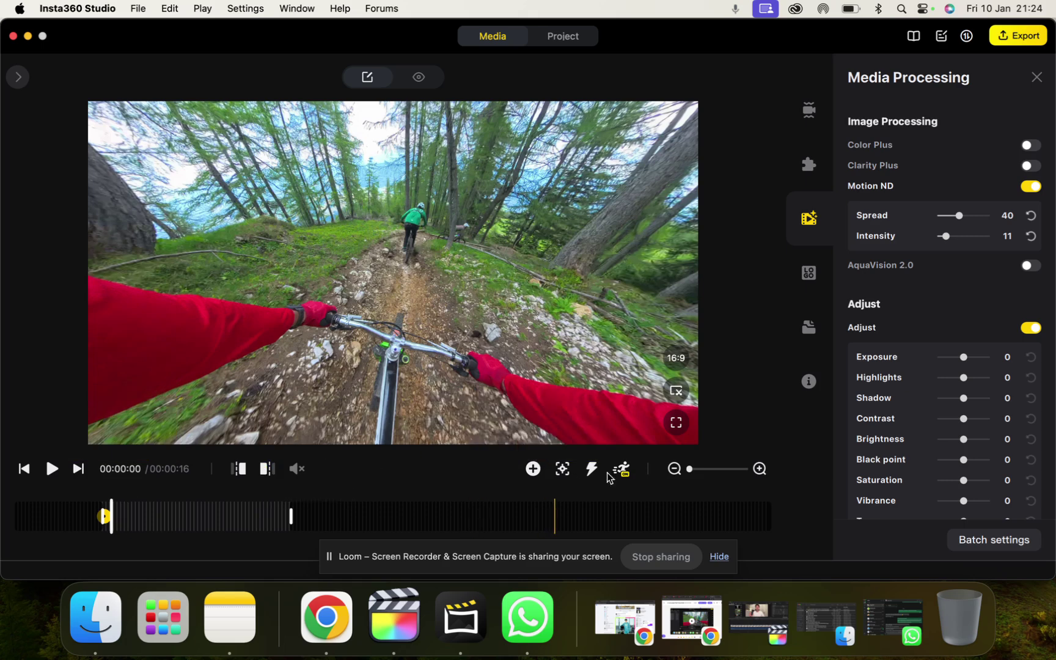
left_click(561, 471)
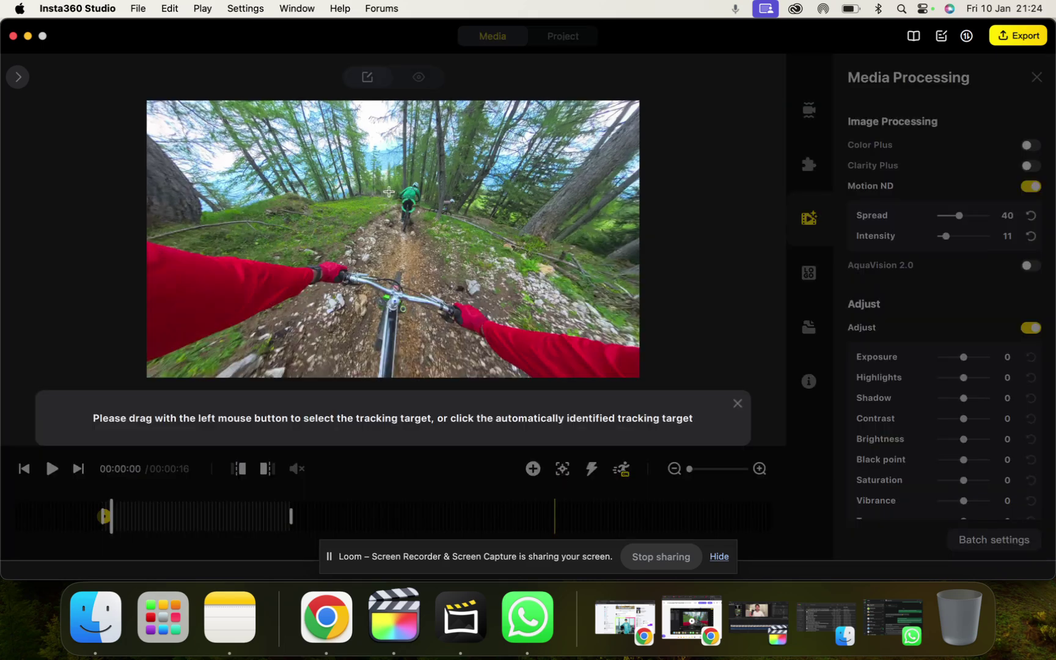
left_click(418, 219)
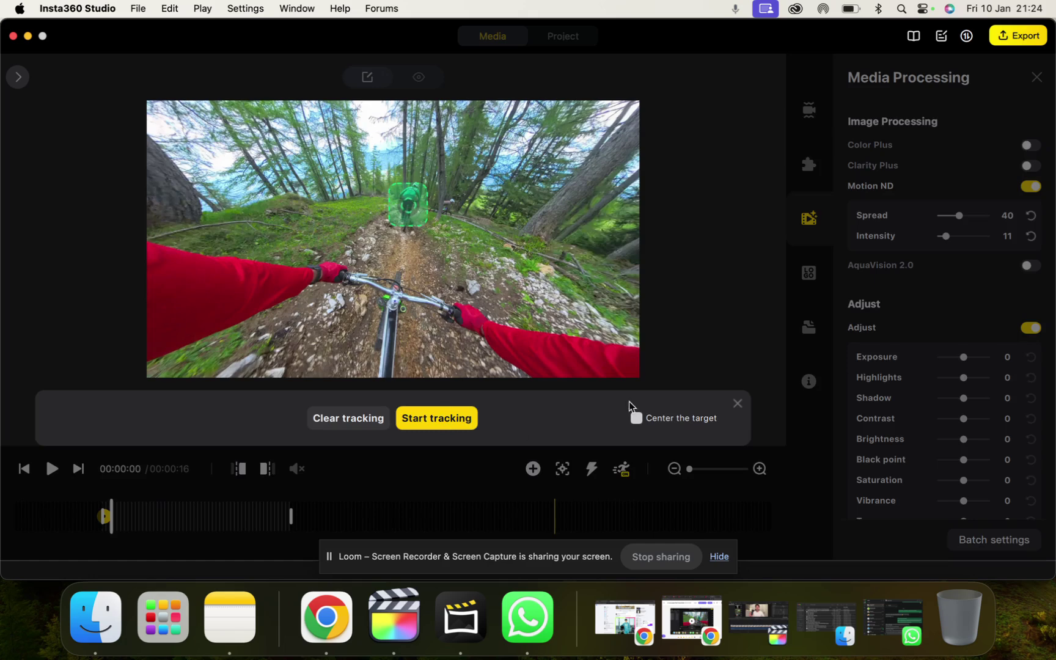
left_click(412, 422)
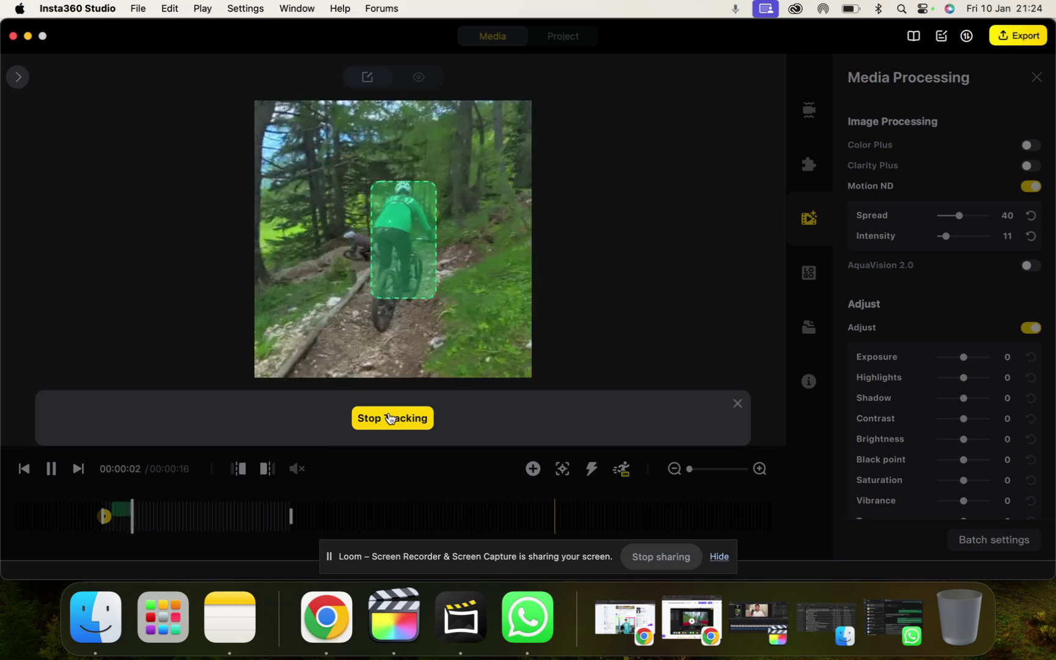
left_click(387, 418)
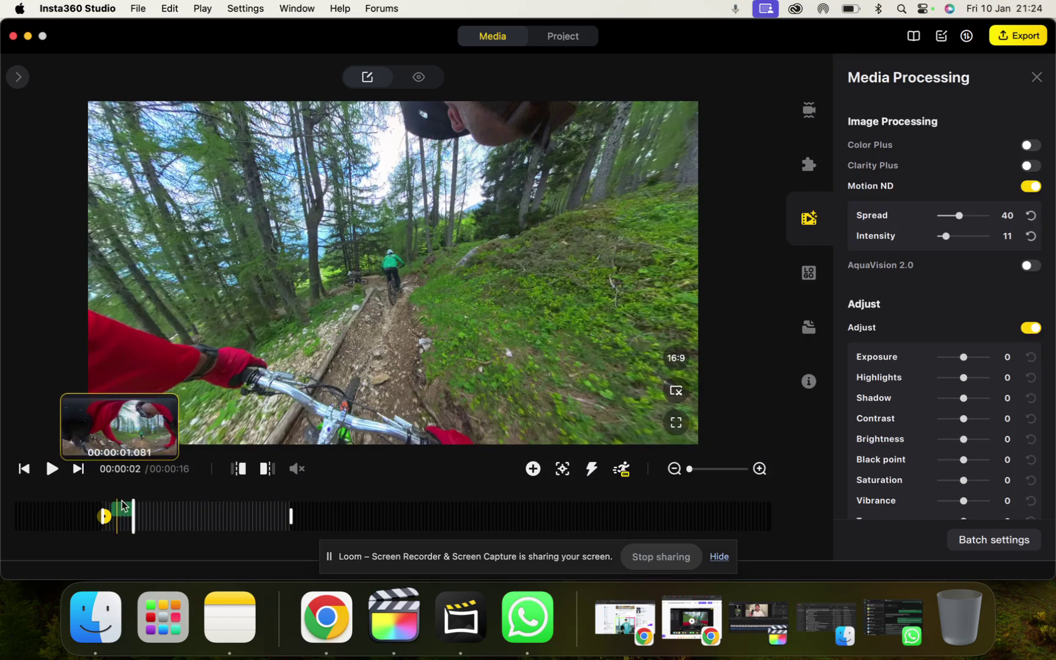
Scrub back toward the clip start and pause playback.
left_click_drag(116, 521, 107, 524)
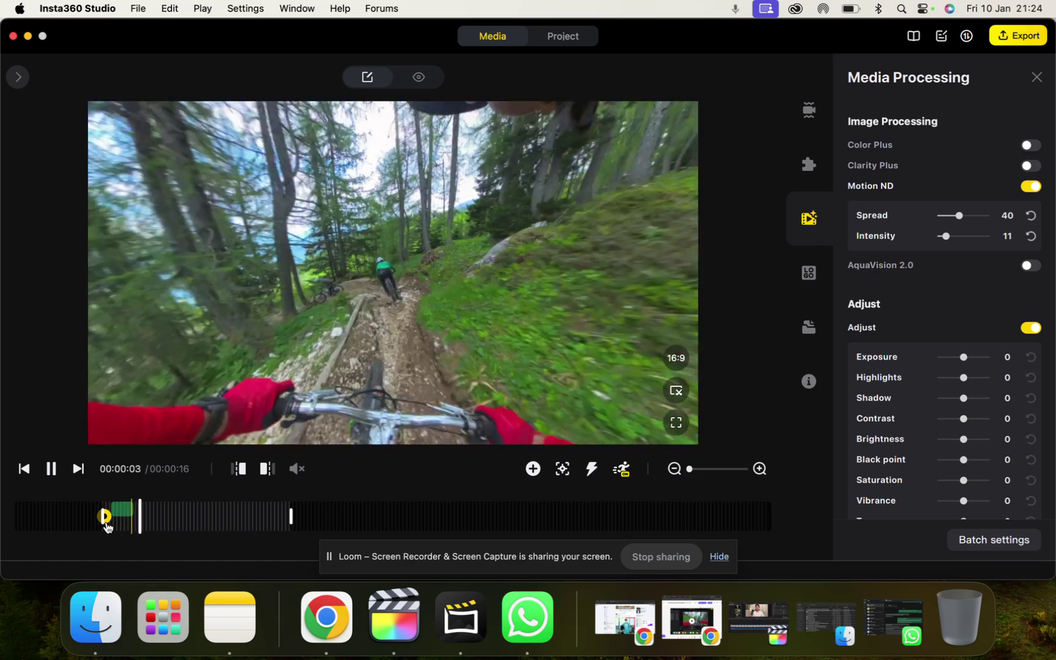
left_click(273, 347)
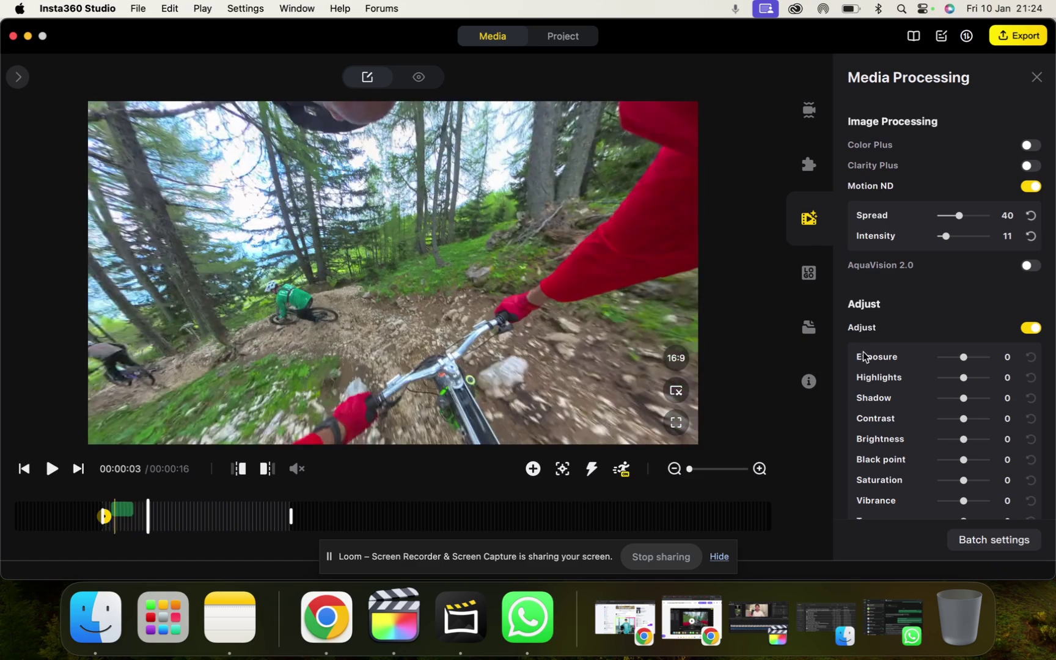
scroll(873, 362, "down", 6)
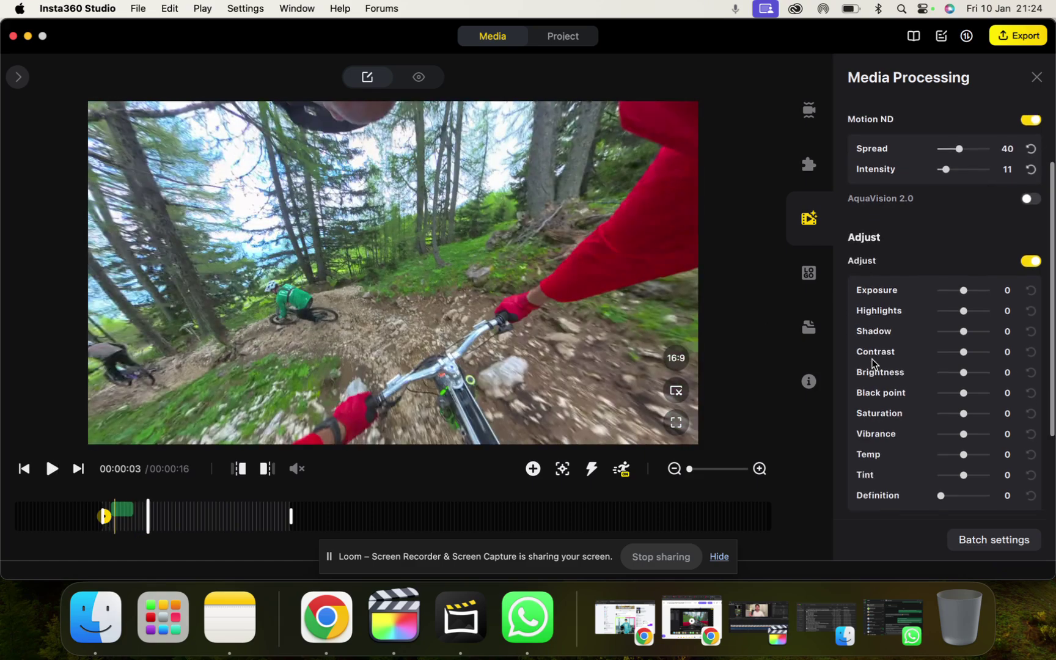
Apply the Style 1 logo and raise its Logo Feather, checking it in the 360 view.
left_click(808, 275)
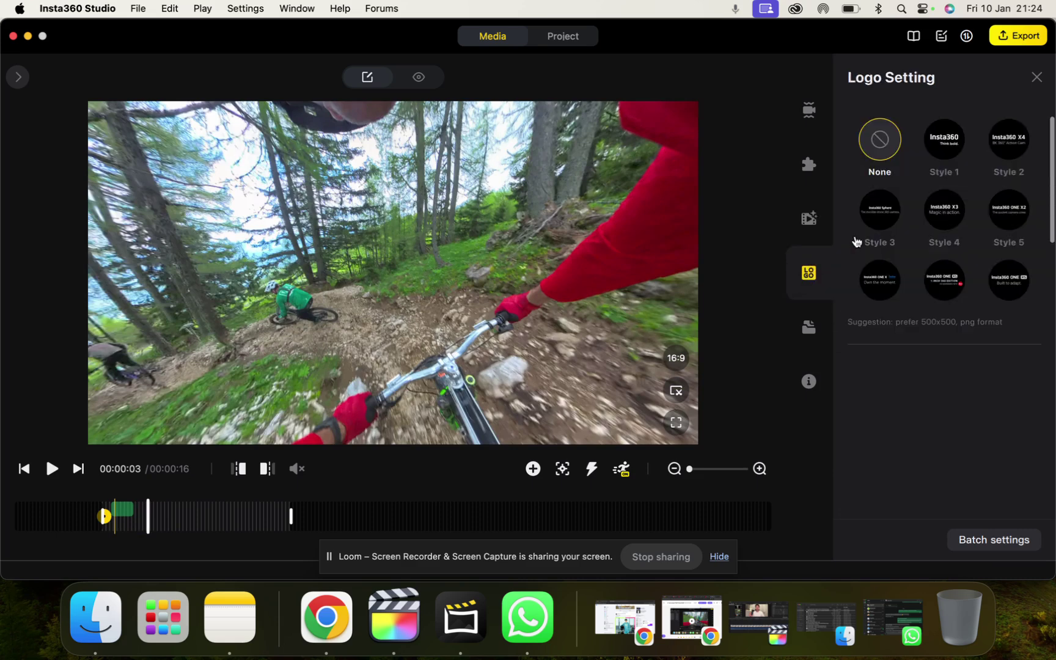
left_click(949, 151)
left_click_drag(698, 170, 653, 269)
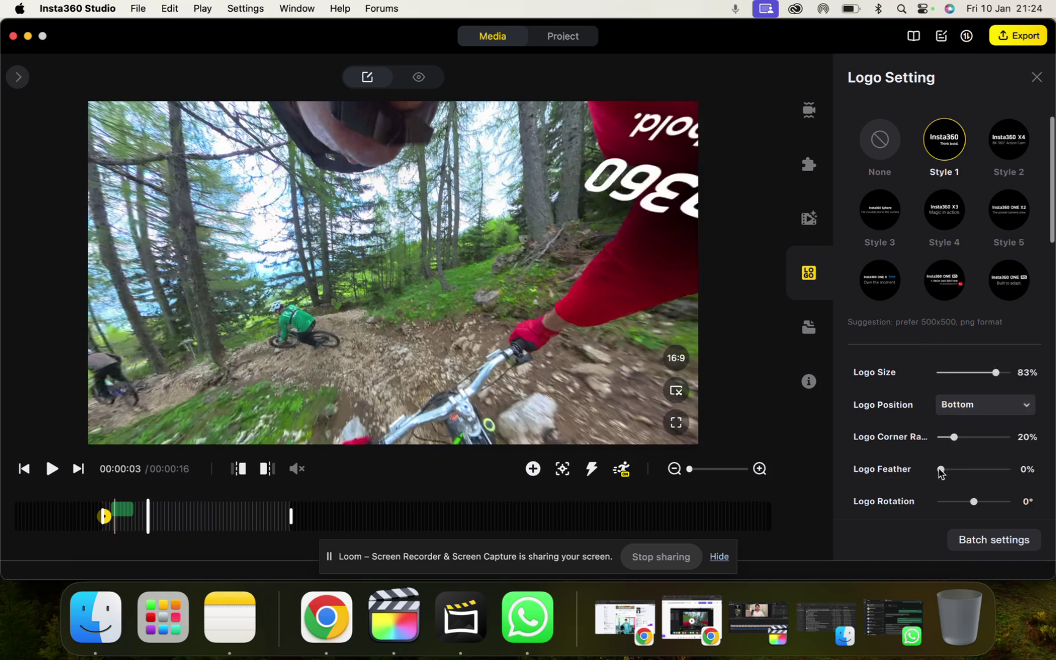
left_click_drag(942, 471, 961, 472)
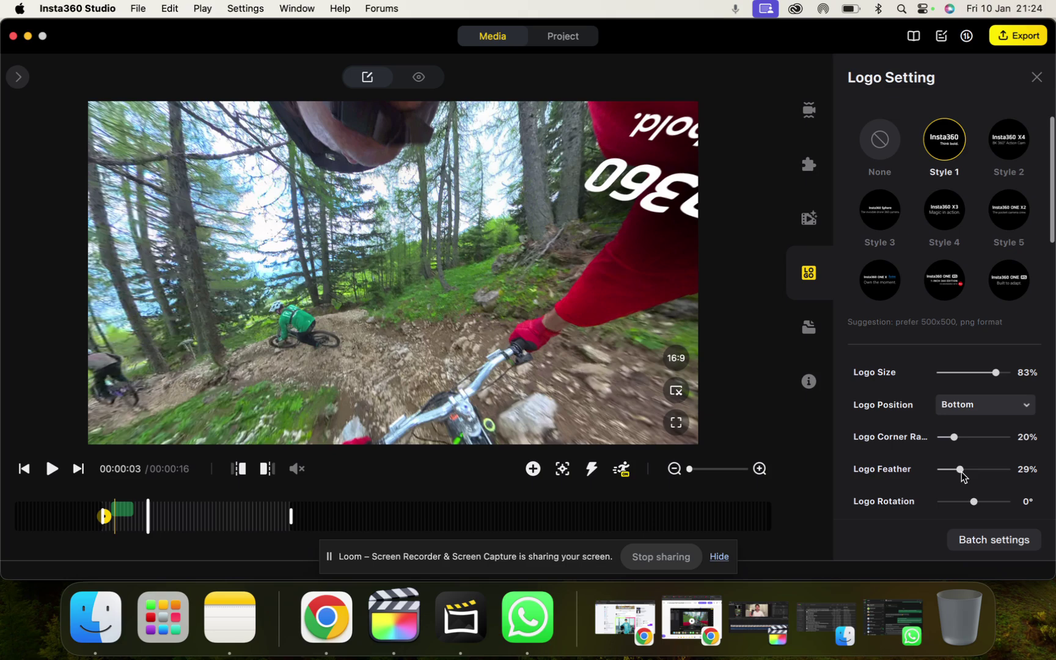
left_click_drag(654, 199, 694, 239)
Set the logo to None and bring up Clip Management with the view facing the trail.
left_click(874, 154)
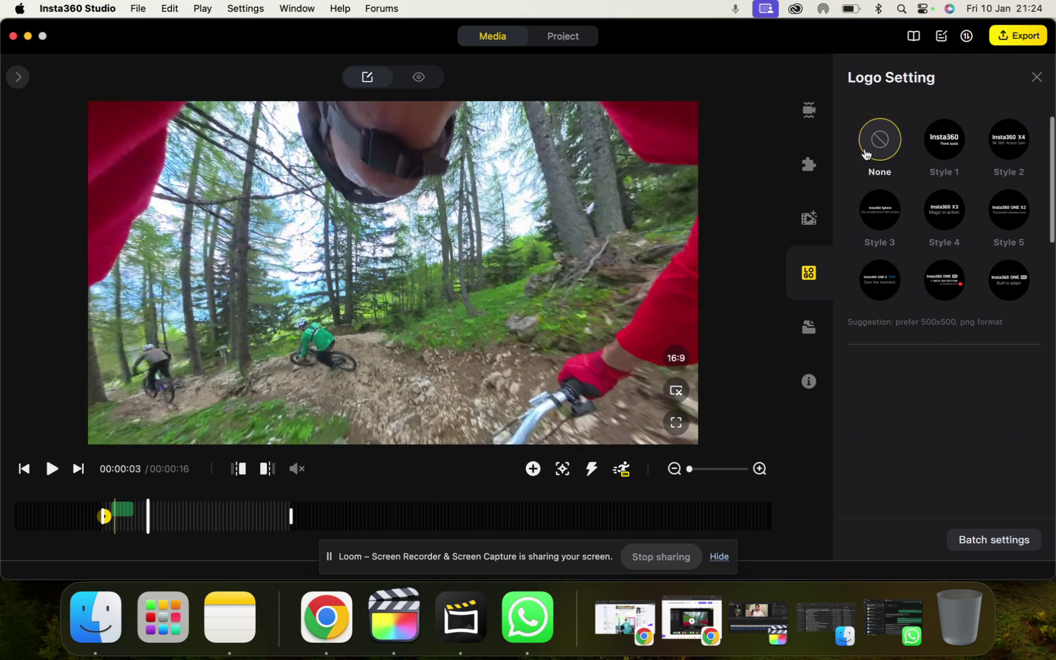
left_click(807, 326)
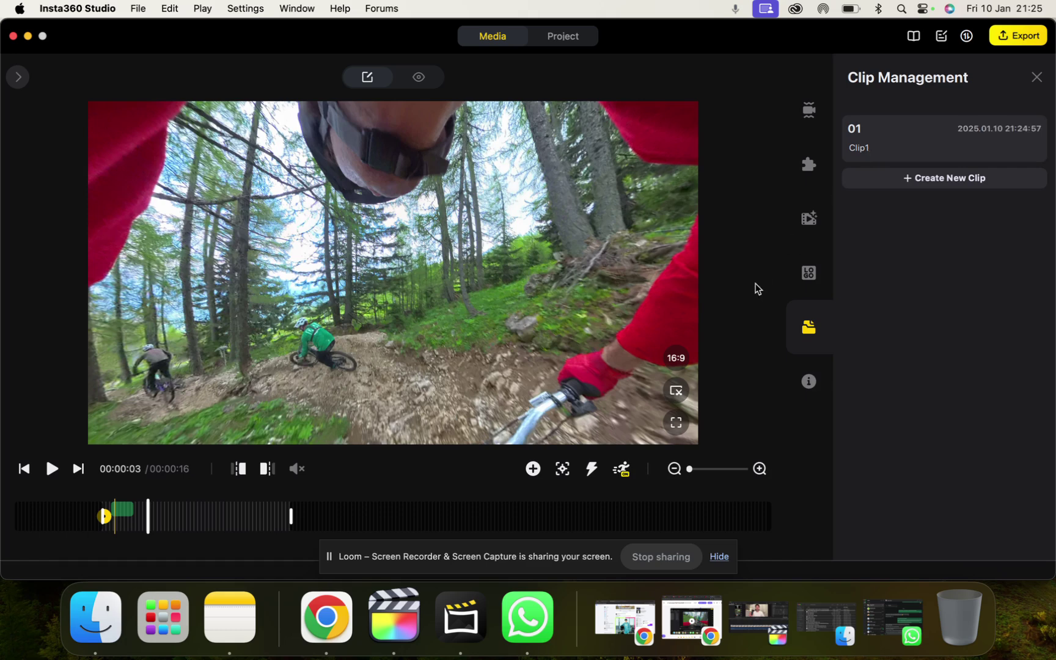
left_click_drag(509, 298, 786, 332)
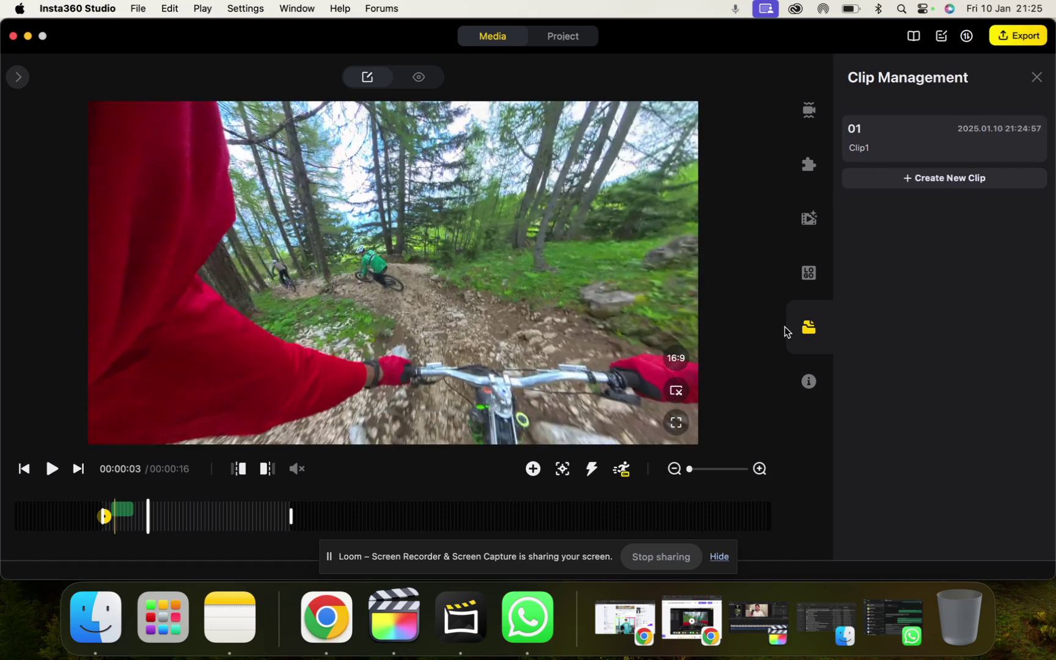
Show the file properties: 5760x2880 resolution, 29.97fps frame rate, 01:05 duration.
left_click(808, 379)
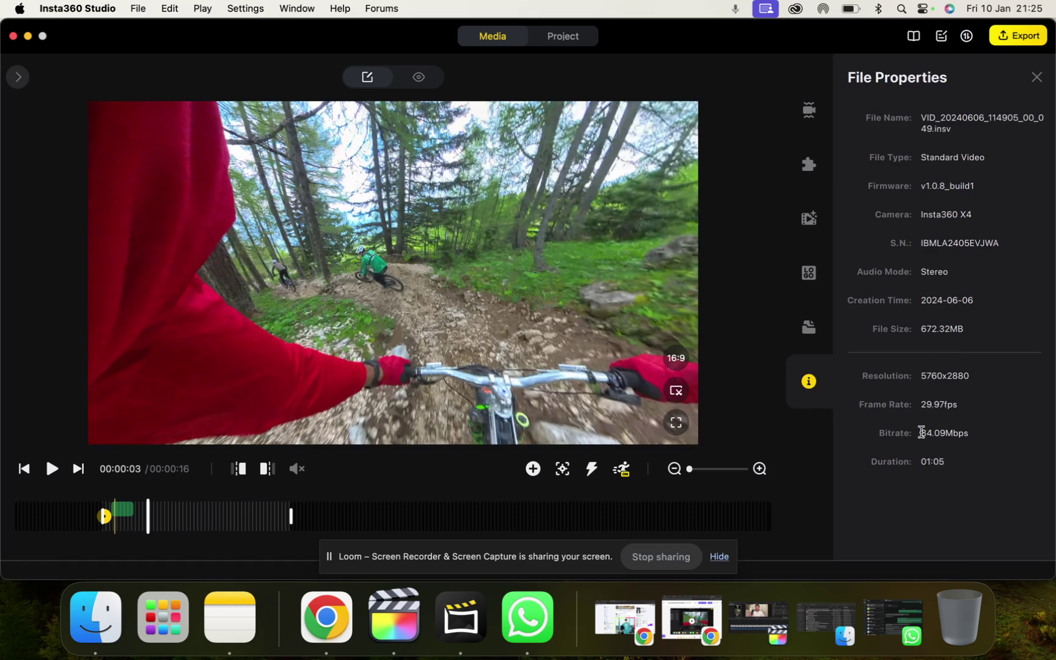
left_click_drag(920, 329, 950, 329)
left_click(540, 488)
Open the Video Export Settings for VID_049 from the media library and check the file name.
left_click(18, 76)
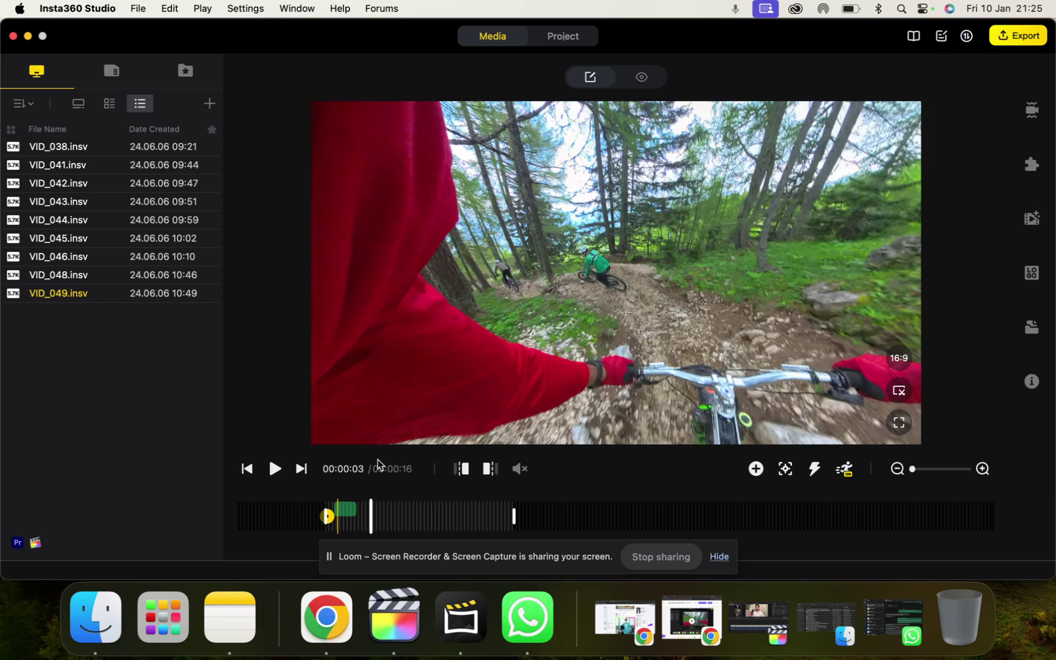
left_click(1017, 37)
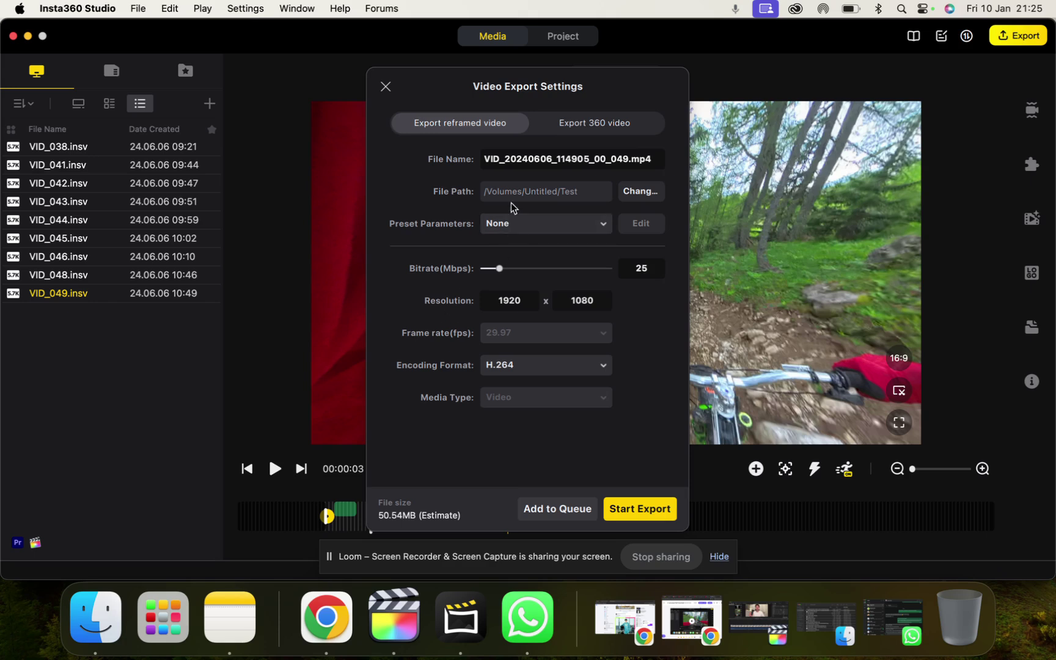
left_click(528, 162)
Keep no preset, raise the bitrate to 49 Mbps, and keep H.264 encoding at 1920x1080.
left_click(583, 226)
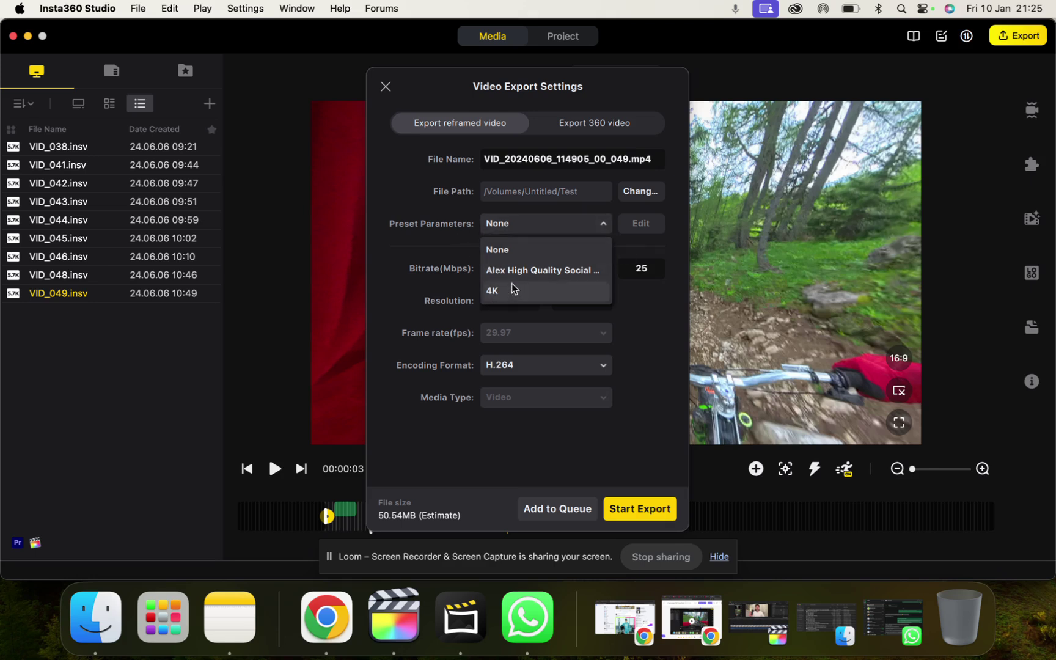
left_click(456, 239)
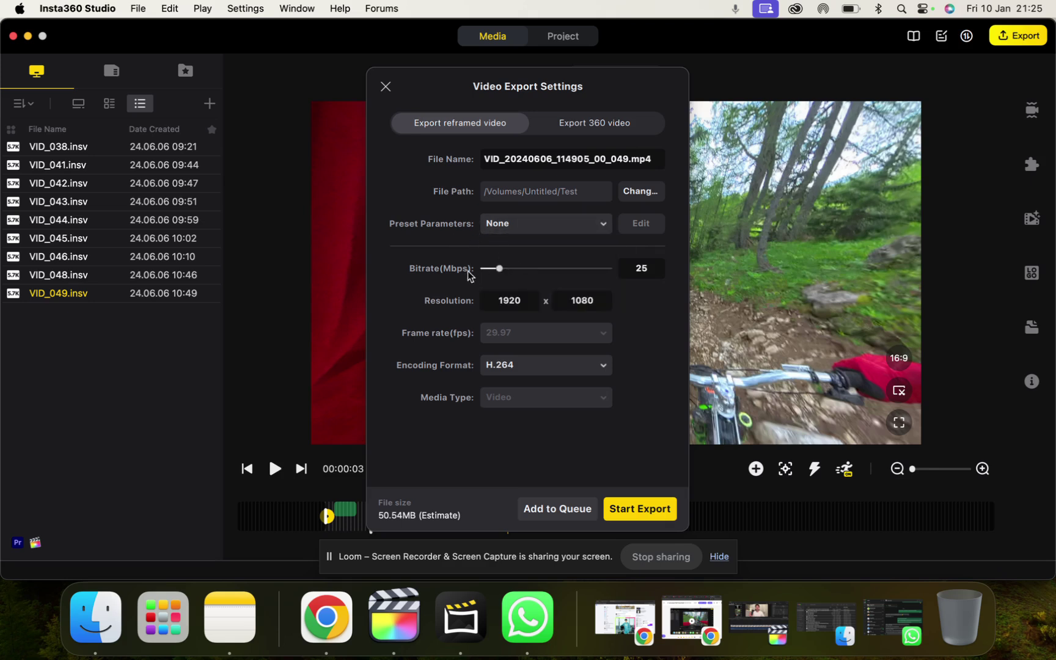
left_click_drag(500, 270, 516, 276)
left_click(511, 365)
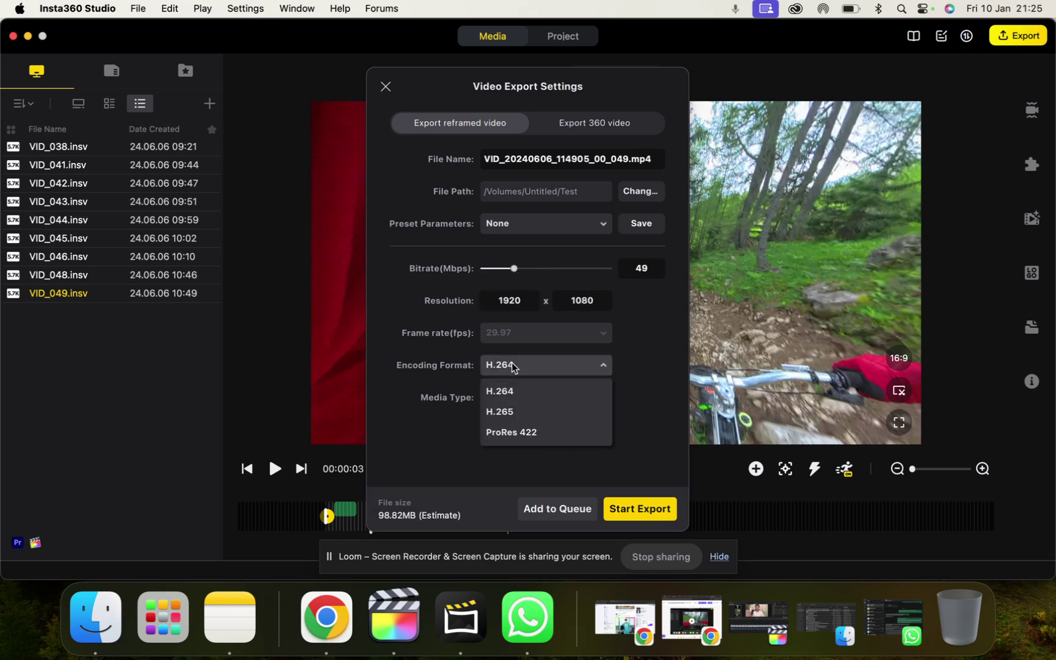
left_click(481, 336)
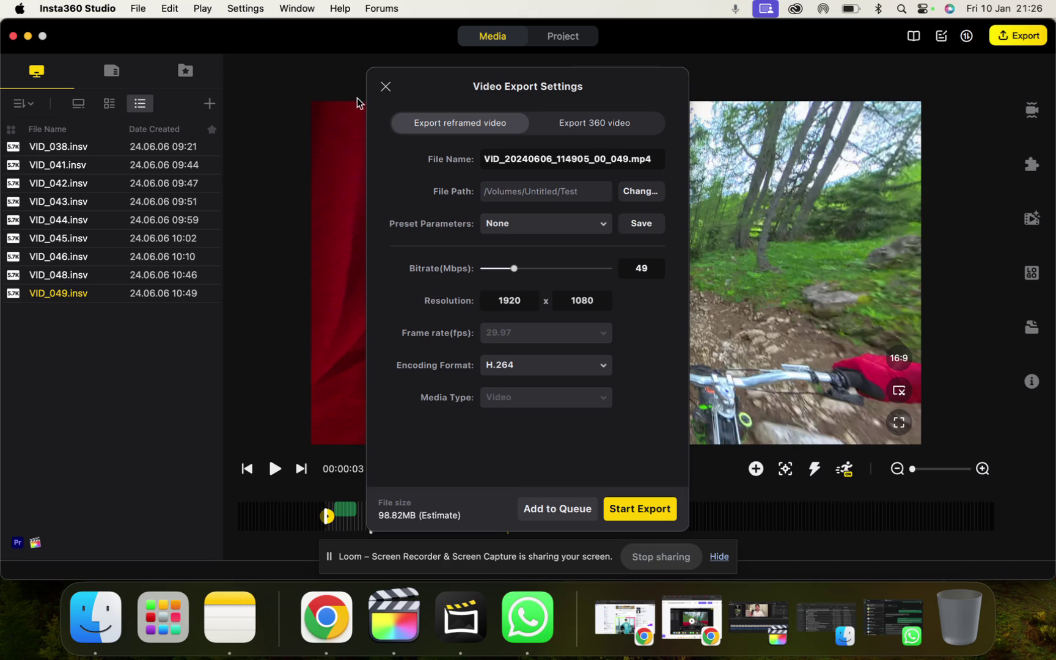
Close the export settings without exporting and look around the paused frame at 00:00:03.
left_click(385, 87)
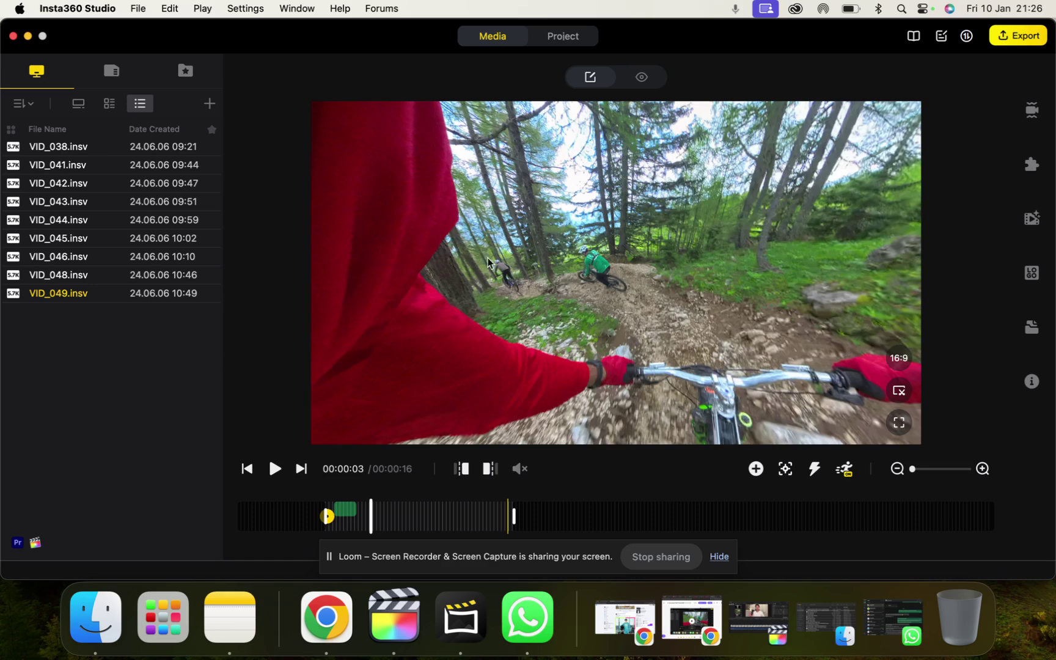
left_click_drag(520, 255, 482, 221)
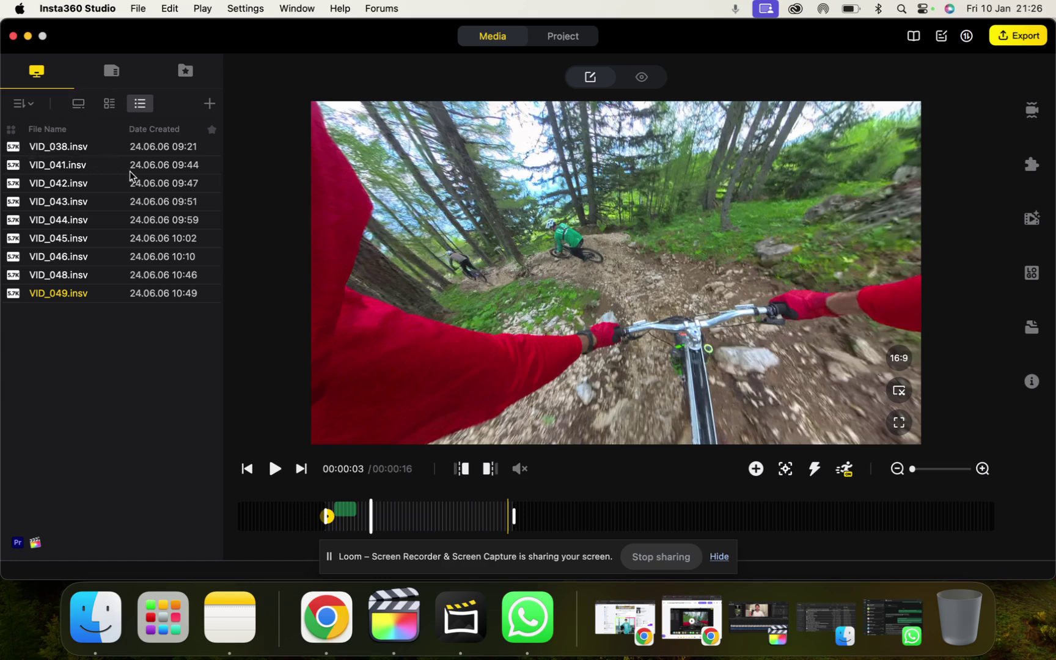
left_click_drag(596, 218, 619, 252)
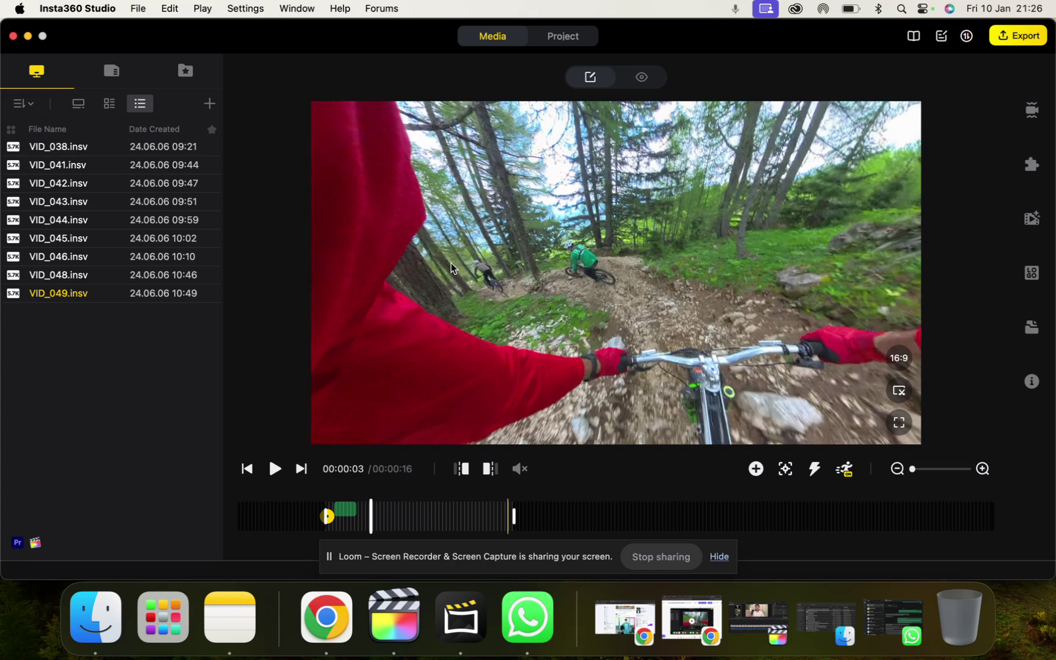